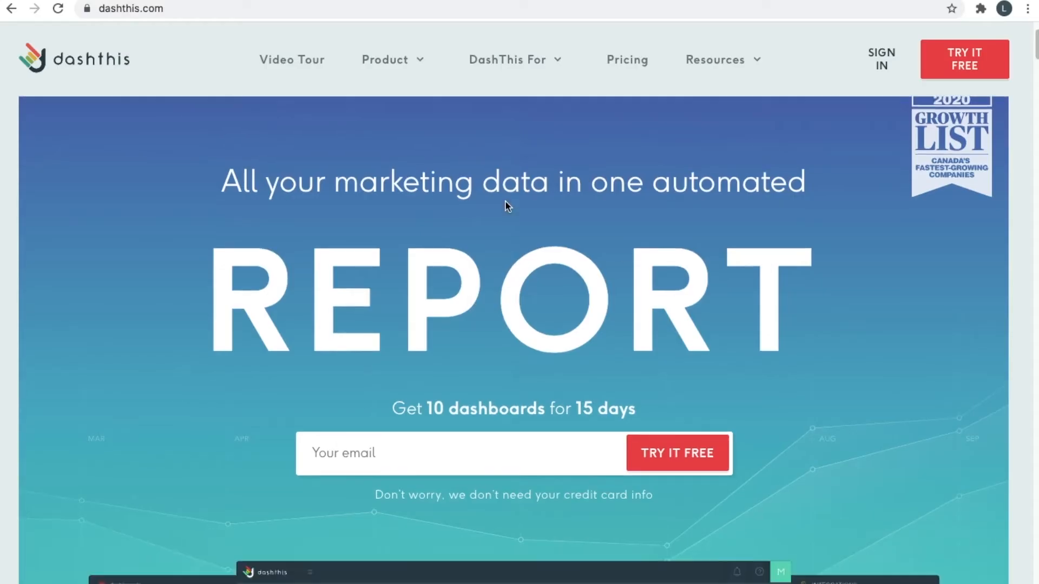
scroll(505, 201, down, 6)
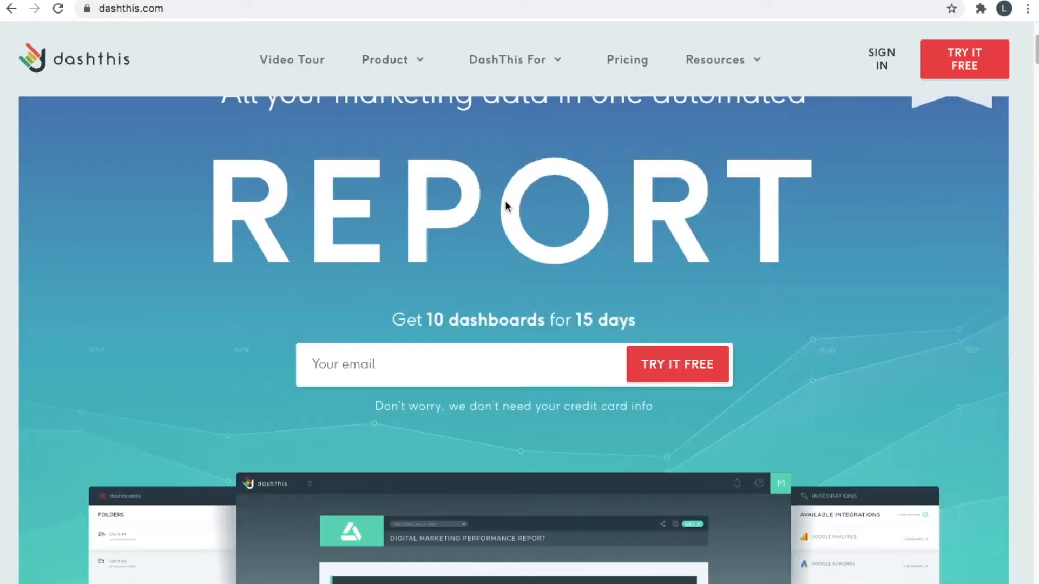
Scroll down the DashThis homepage and return to its top.
scroll(579, 122, up, 8)
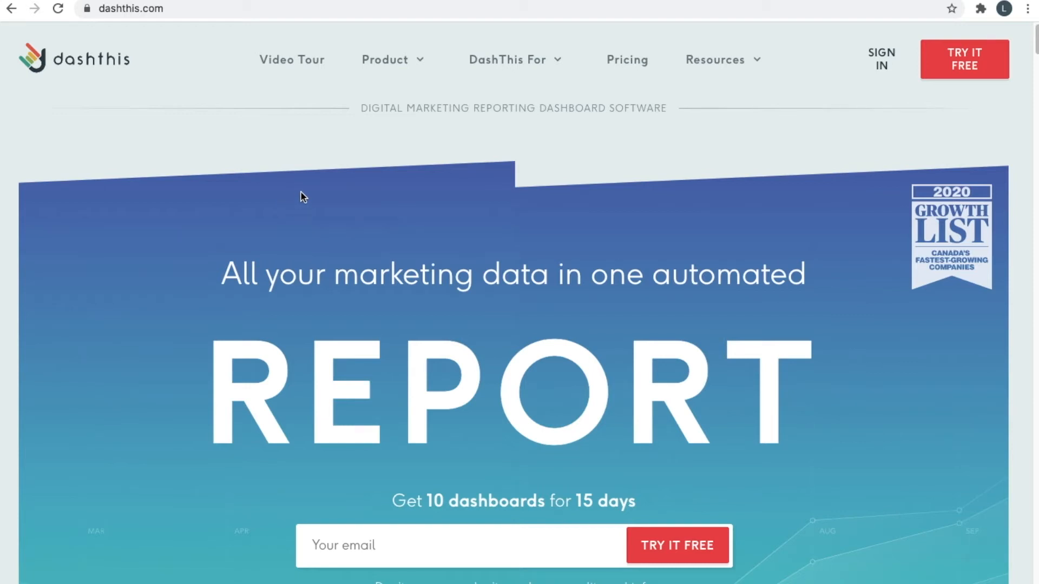
Start the free trial sign-up with first name, last name and company website ipmmedia.net.
click(941, 79)
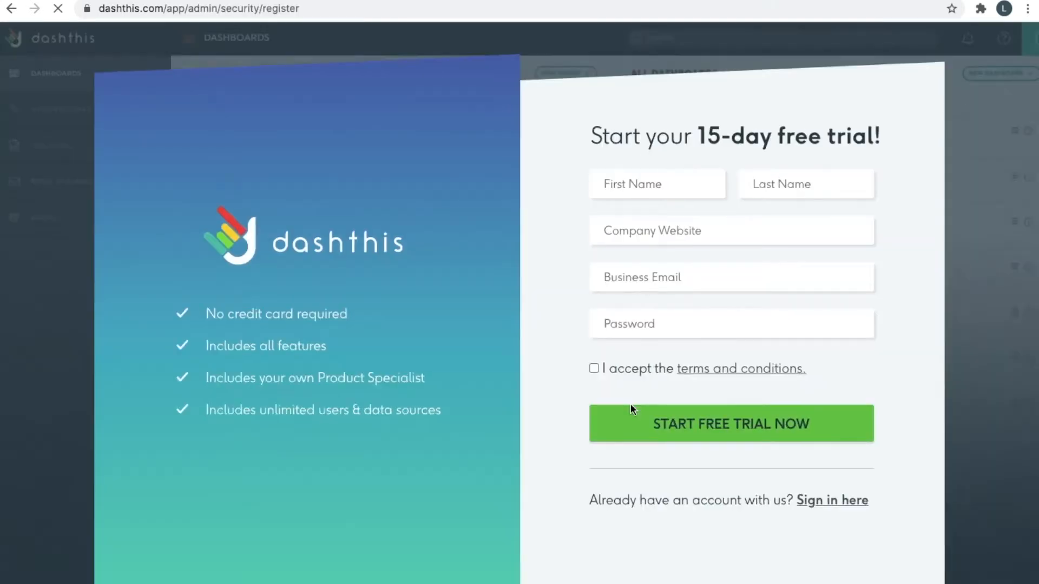
click(667, 195)
click(793, 182)
click(705, 236)
text(ipmmedia.net)
Enter the business e-mail and account password, and accept the terms and conditions.
click(705, 285)
click(705, 327)
text(••••••••)
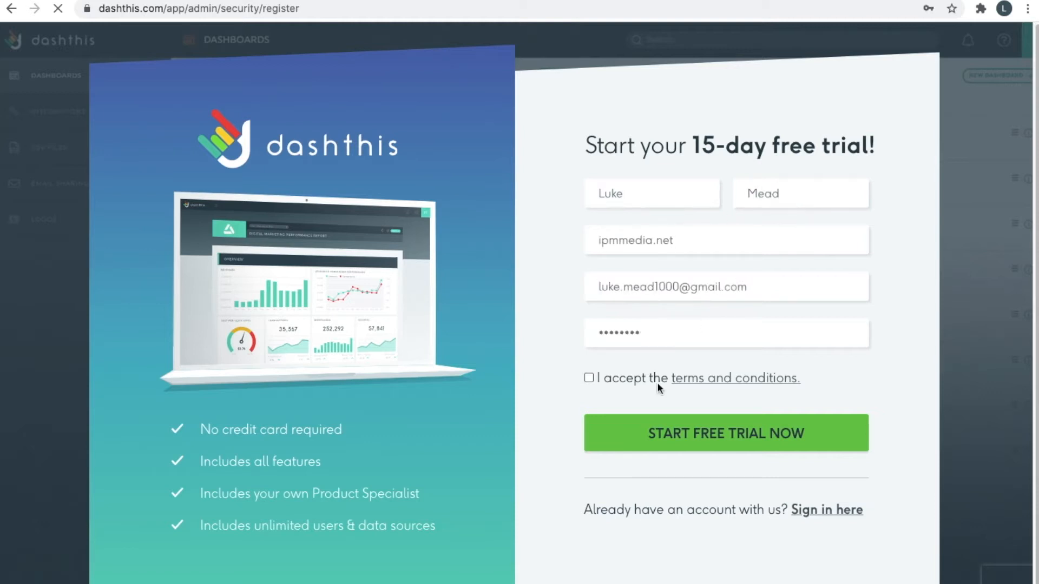
click(657, 381)
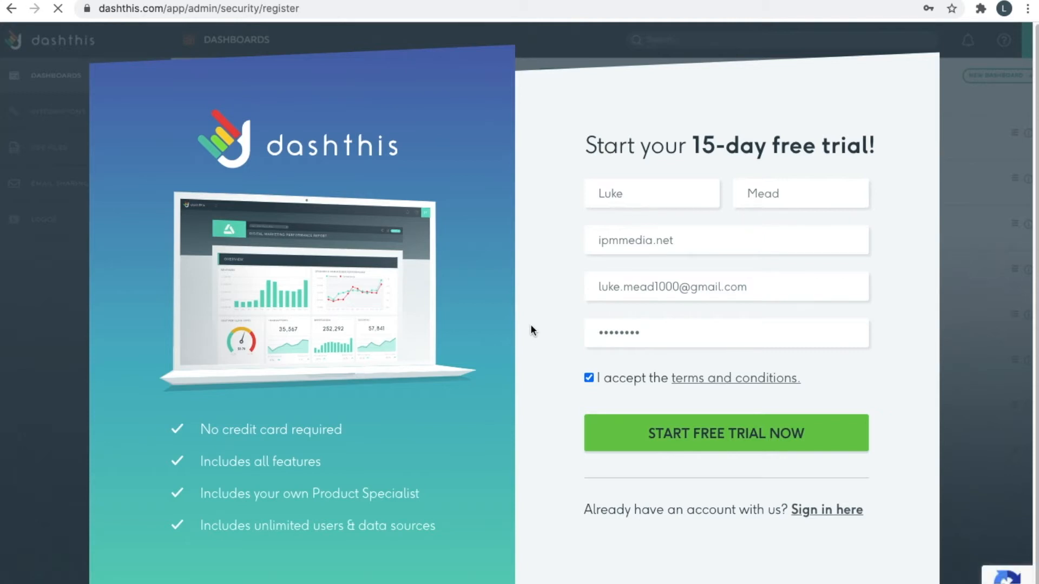
scroll(531, 324, down, 1)
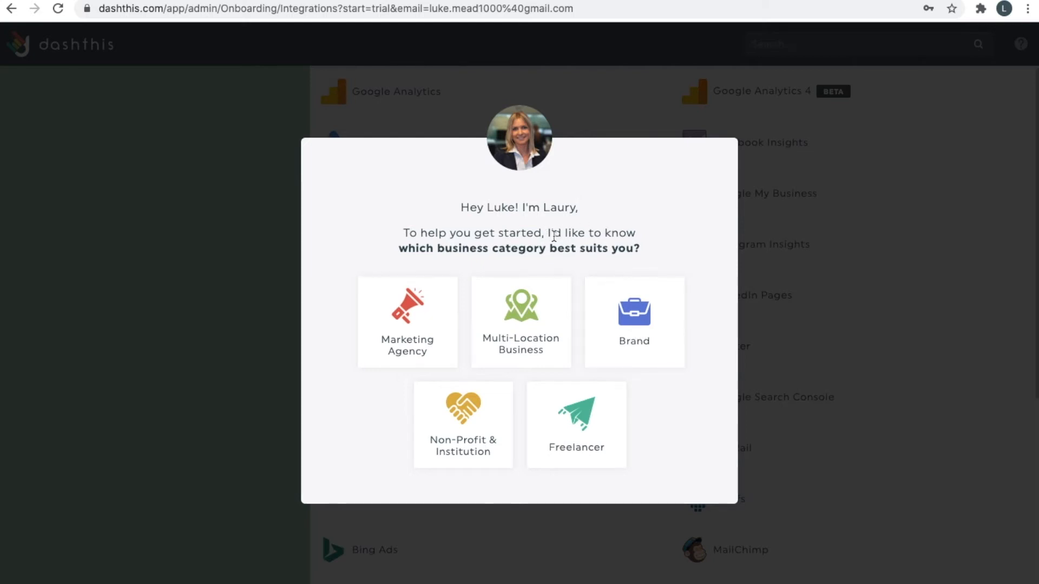
Choose Marketing Agency as the business category with 1 client and begin setup.
click(386, 338)
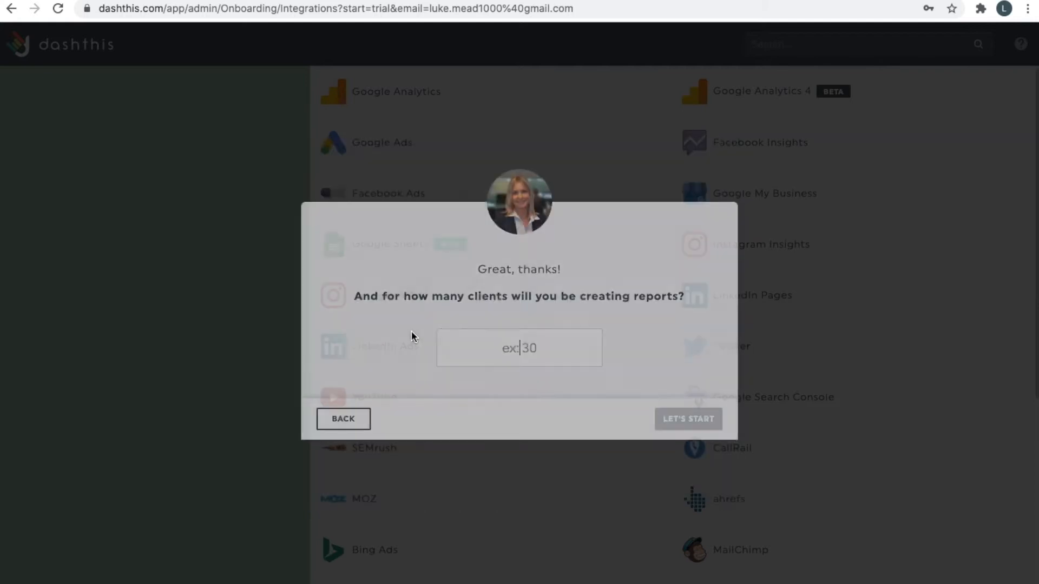
click(517, 348)
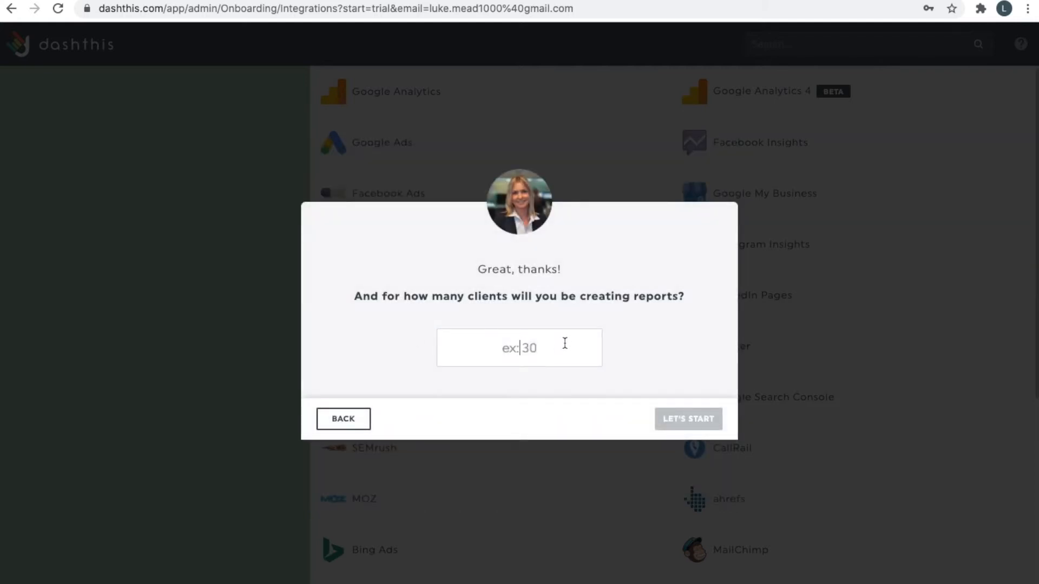
text(1)
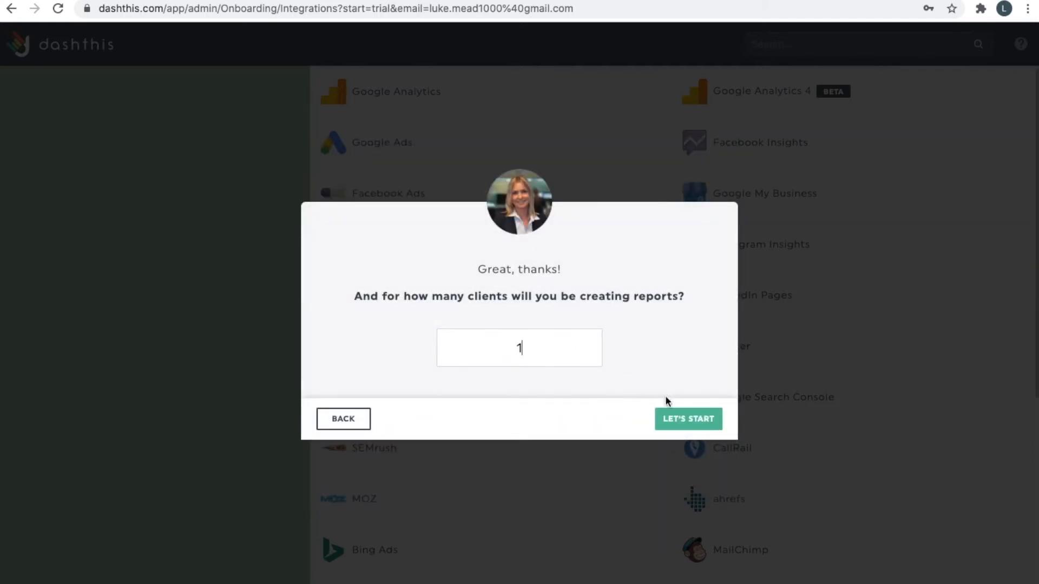
click(680, 418)
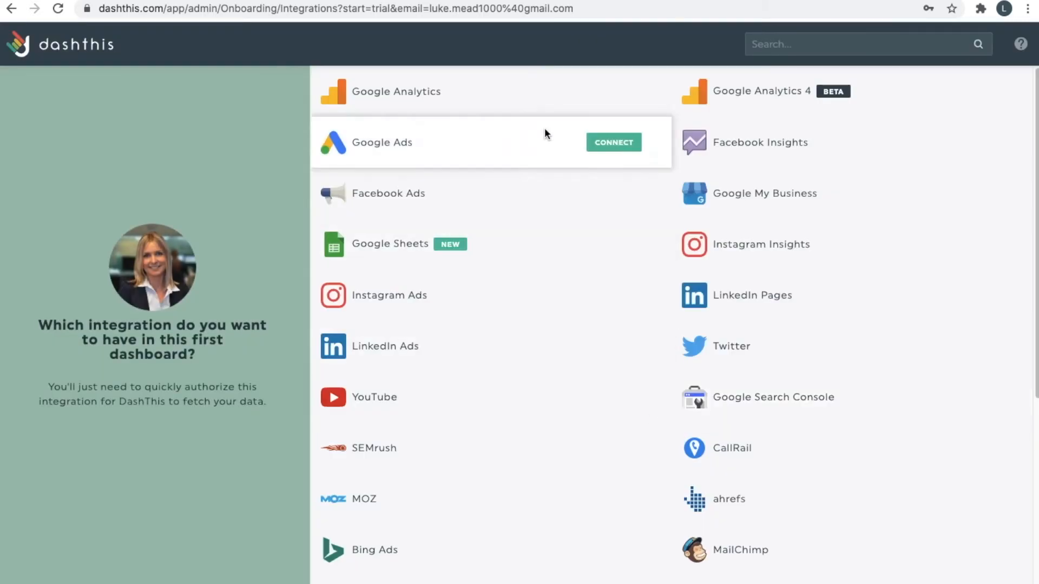
Browse the list of available integrations to find Google Search Console.
scroll(475, 332, down, 2)
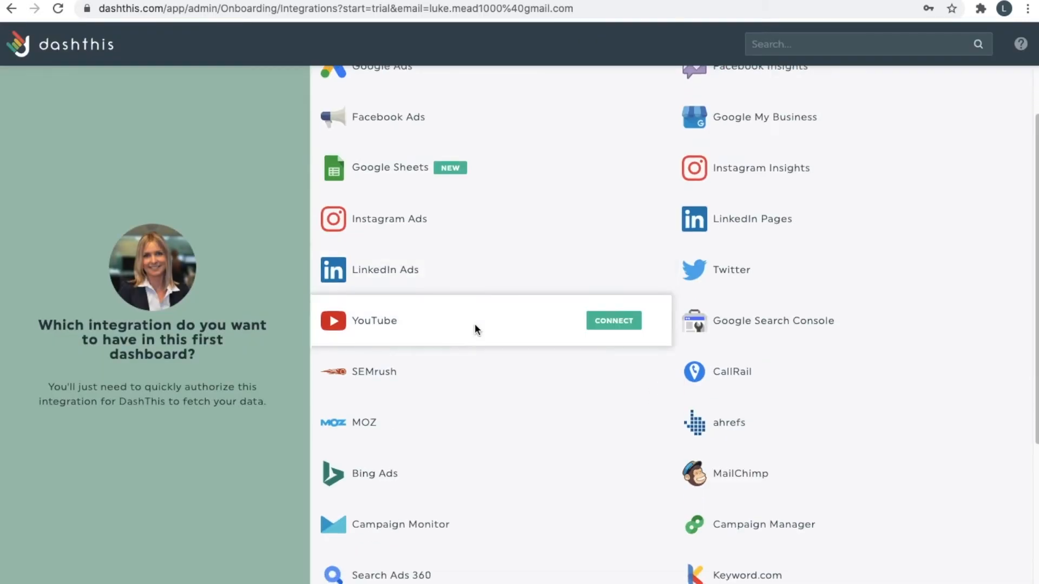
scroll(445, 236, up, 2)
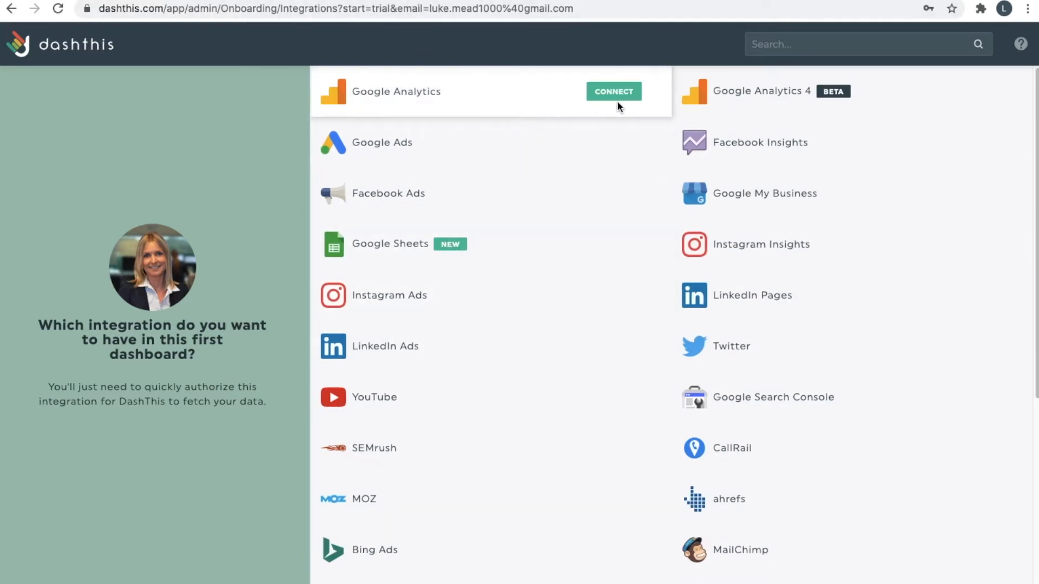
scroll(642, 264, down, 4)
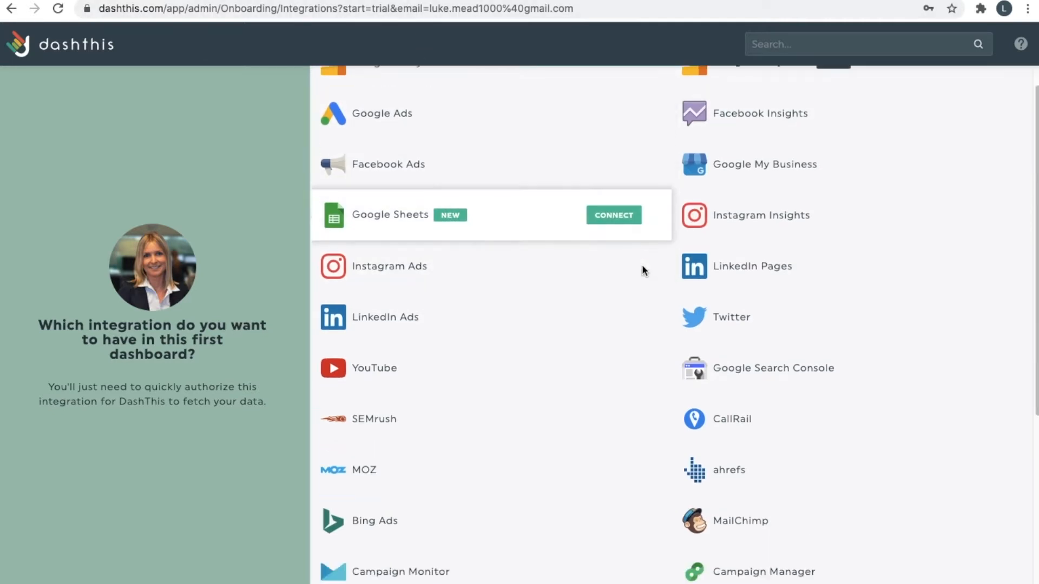
scroll(480, 383, down, 6)
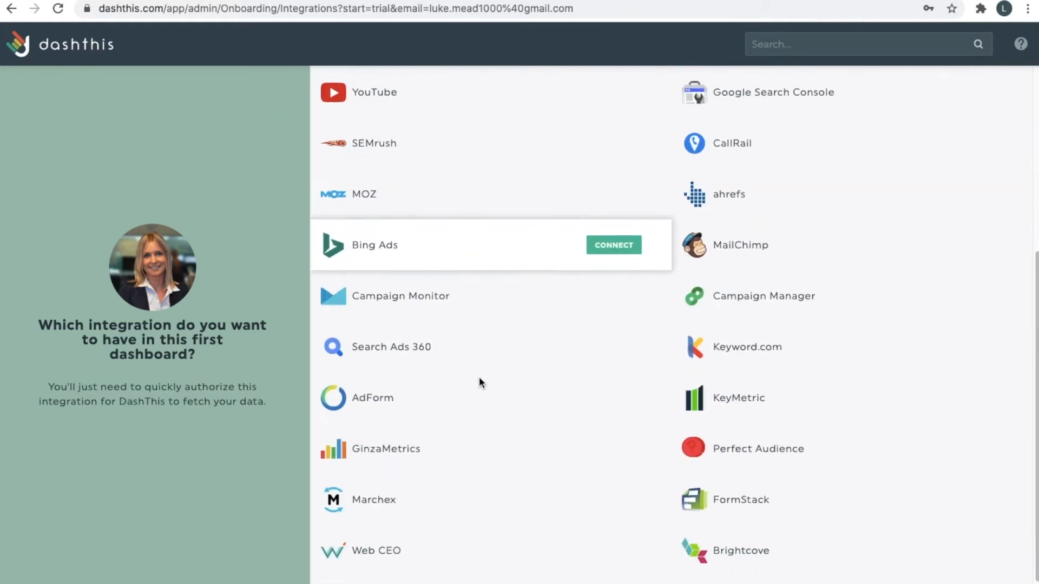
scroll(486, 382, up, 4)
scroll(668, 326, up, 7)
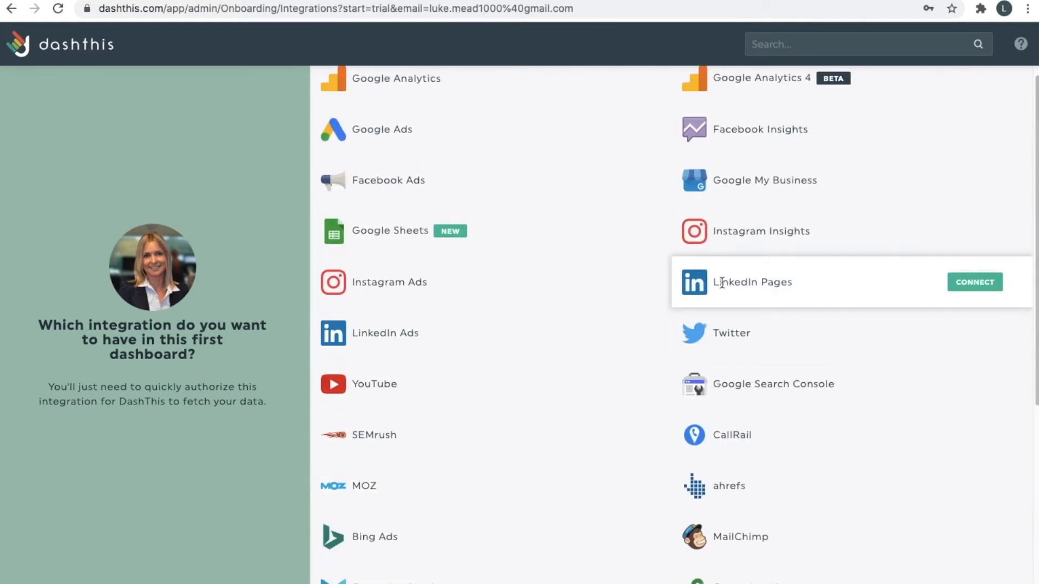
scroll(713, 431, down, 1)
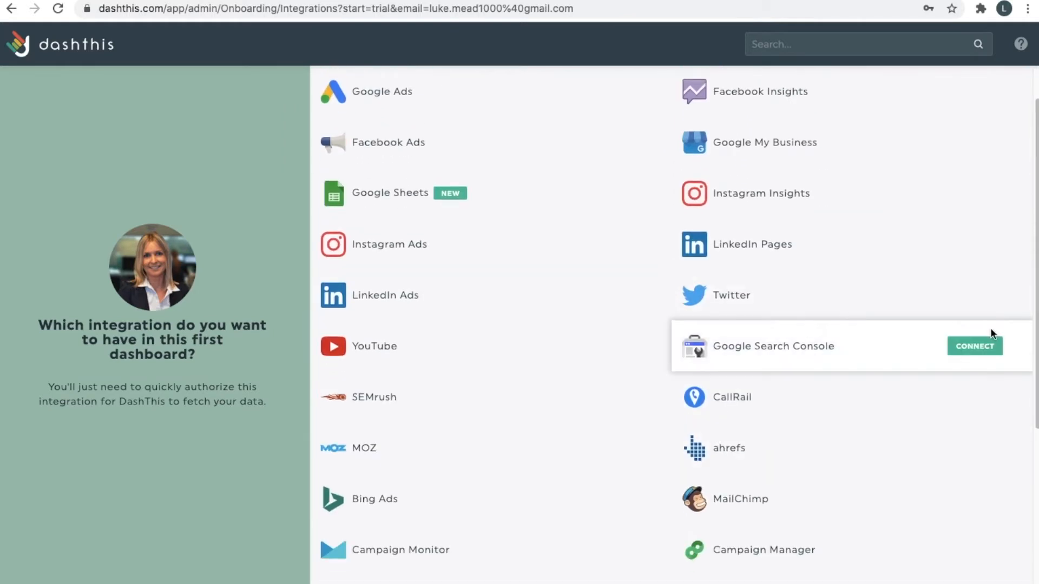
scroll(522, 358, down, 2)
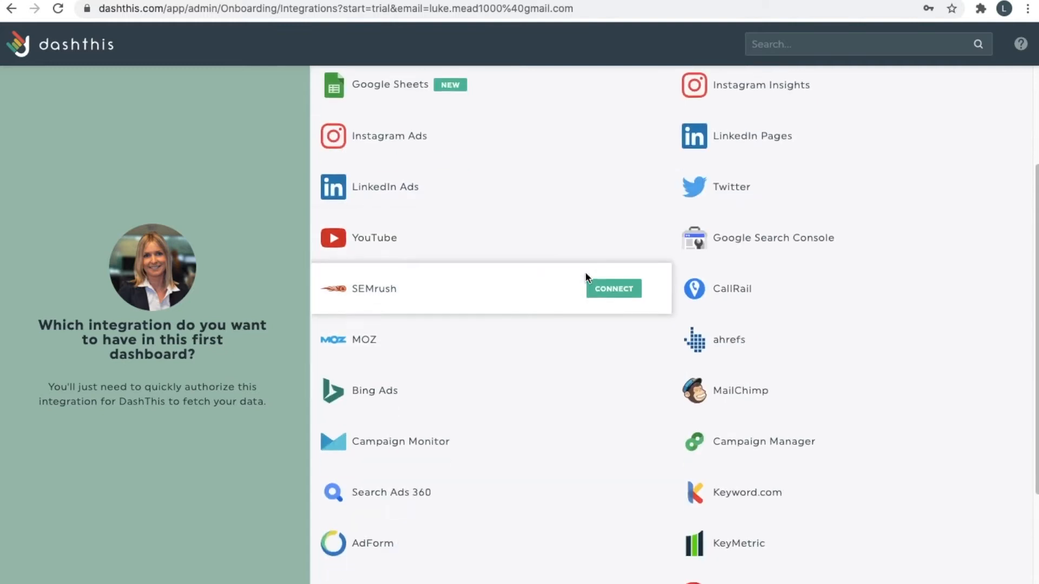
scroll(590, 287, down, 4)
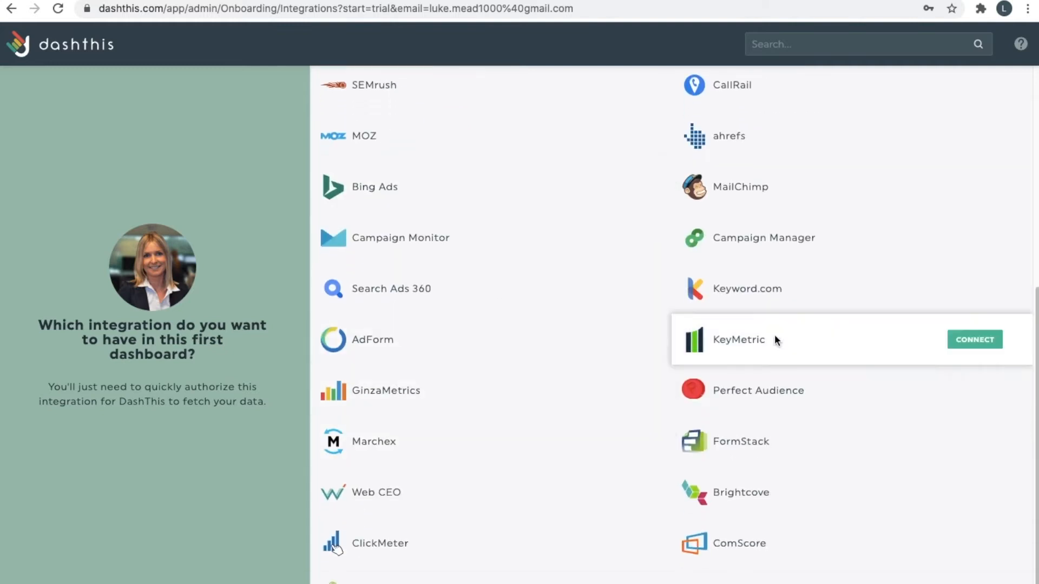
scroll(533, 380, up, 5)
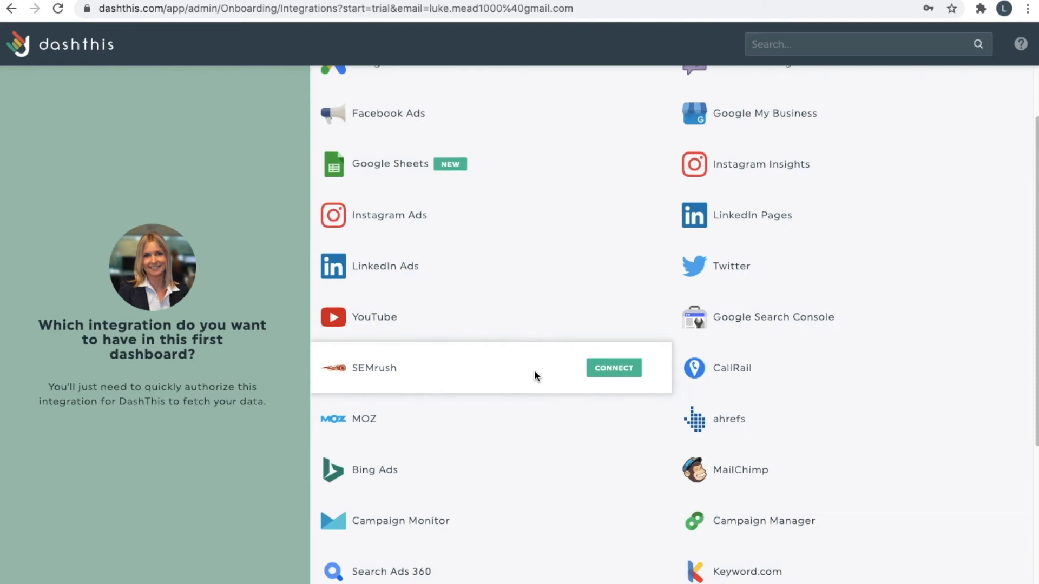
scroll(534, 376, up, 2)
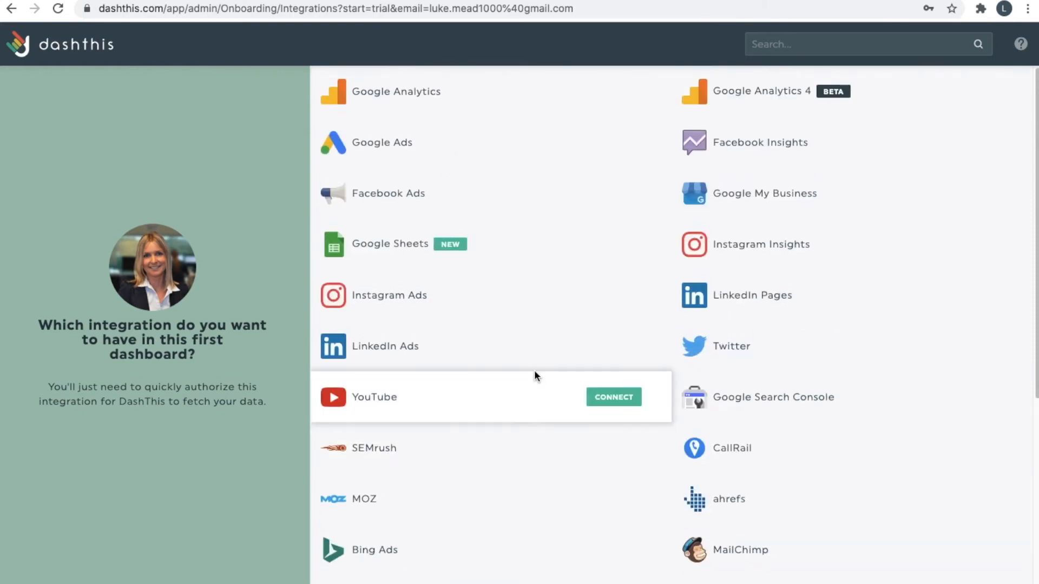
scroll(764, 371, down, 1)
Connect Google Search Console, pick the Google account and allow DashThis access.
click(955, 361)
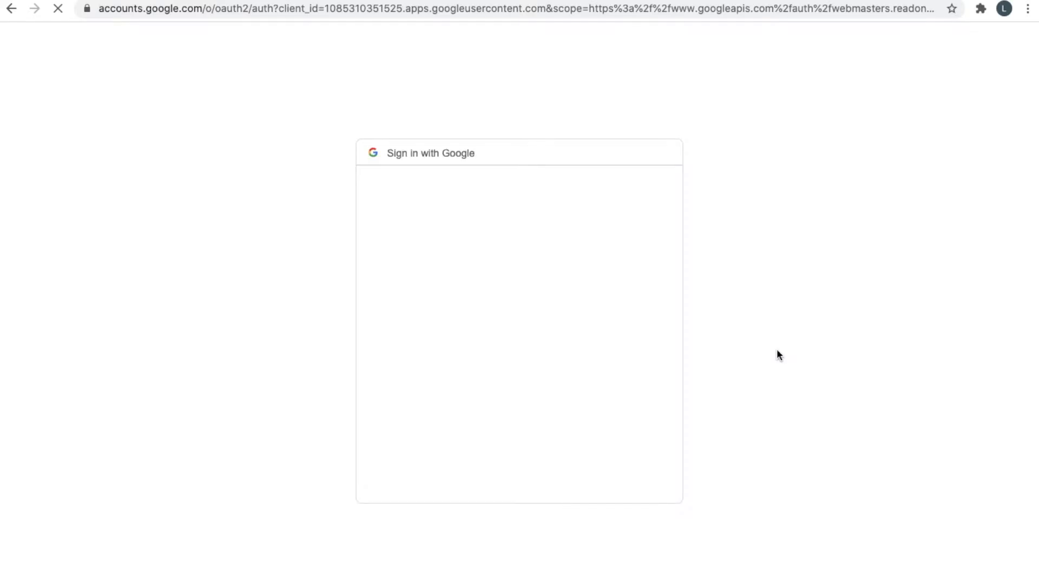
click(568, 318)
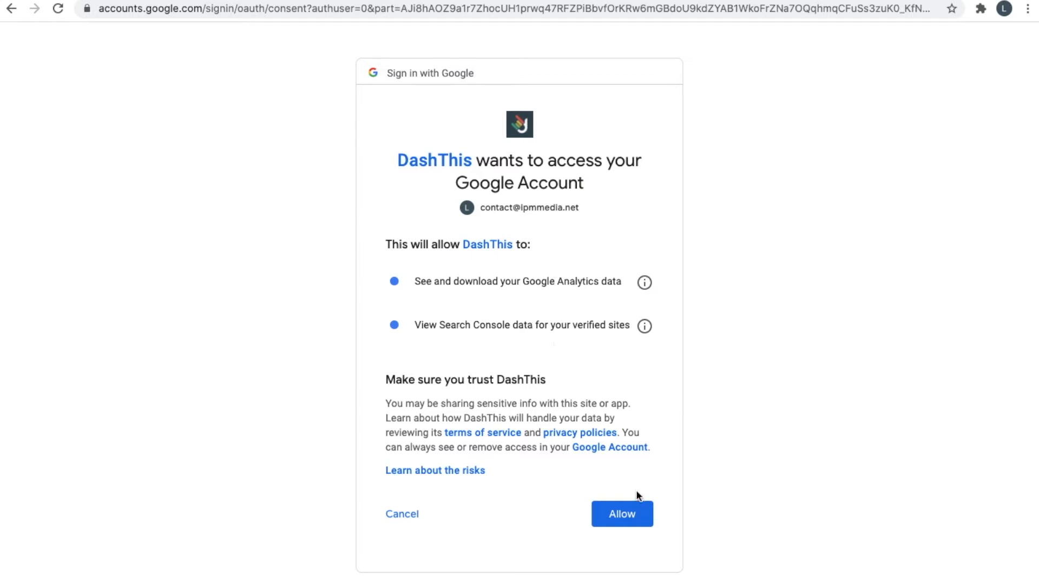
click(623, 513)
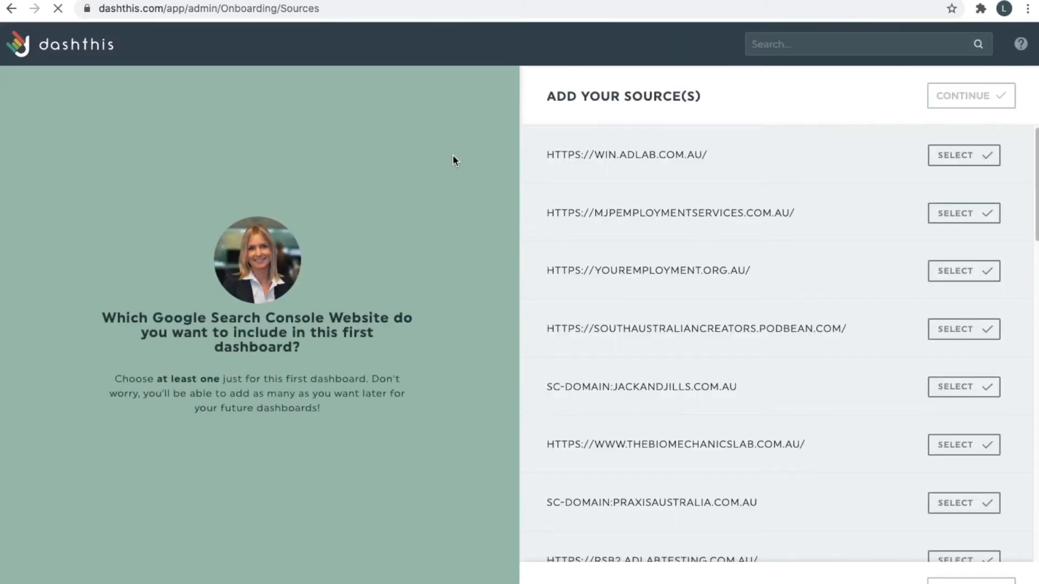
scroll(733, 217, down, 1)
scroll(752, 232, down, 4)
scroll(765, 419, down, 6)
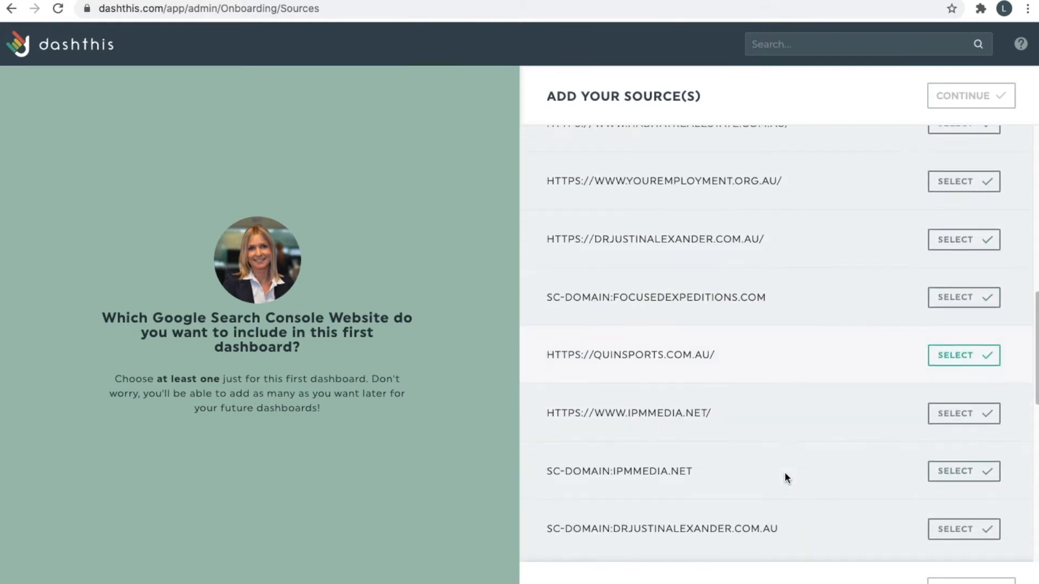
scroll(784, 472, down, 1)
click(977, 338)
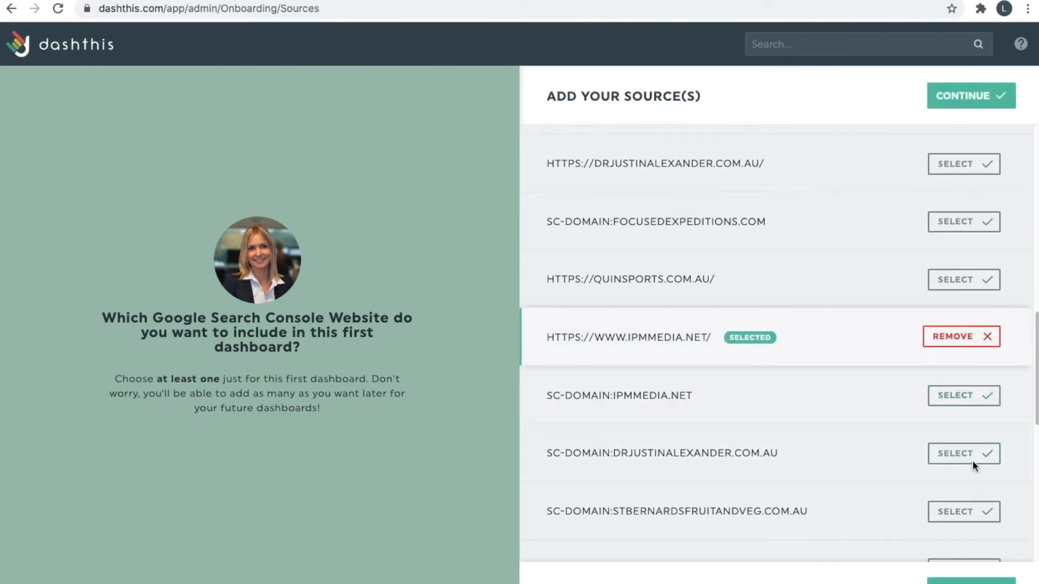
click(972, 580)
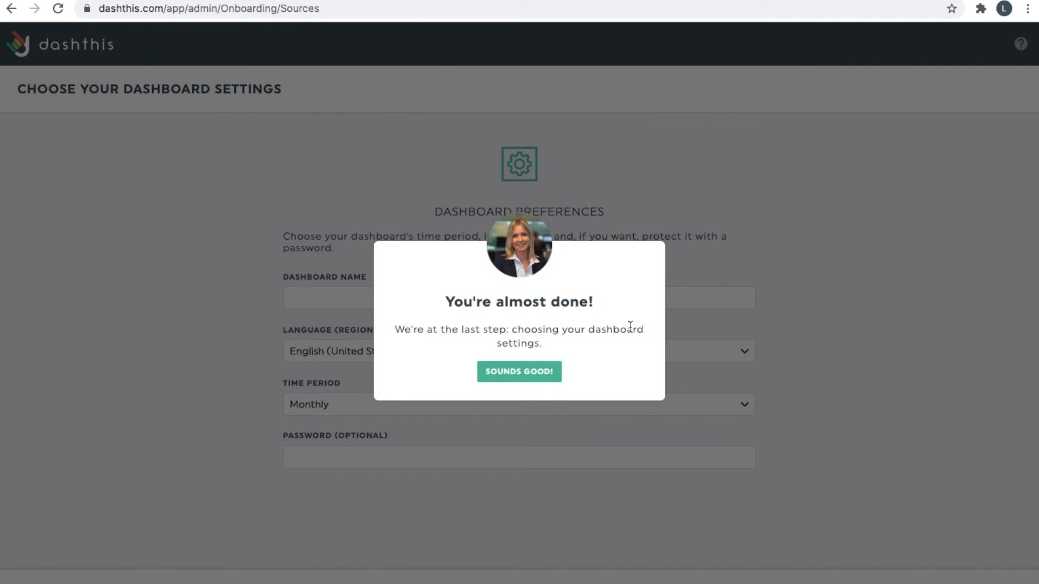
click(553, 383)
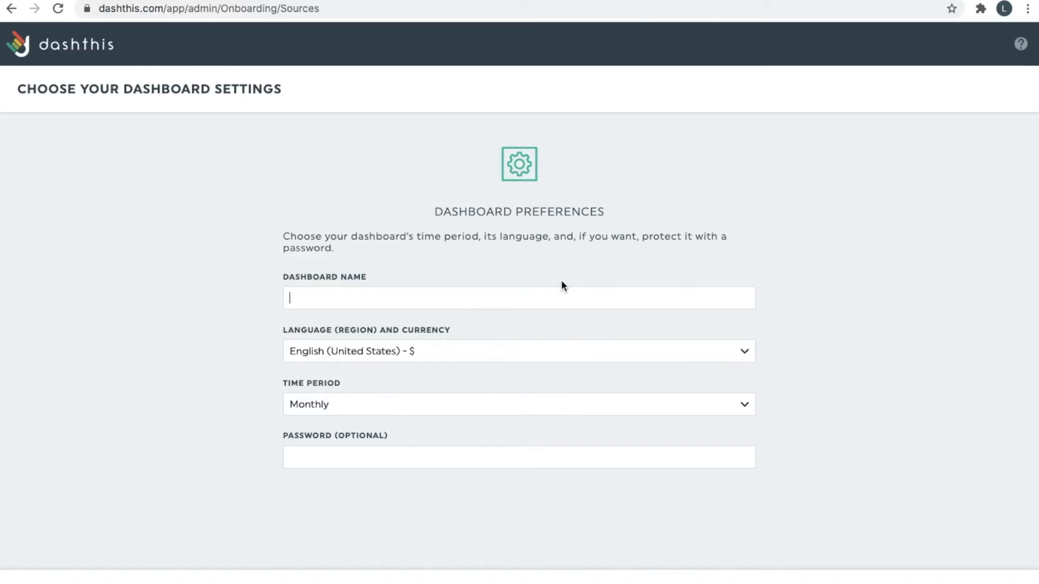
text(SEO IPM Media)
Set the language and currency to English (Australia) - $ with a Monthly time period.
click(535, 360)
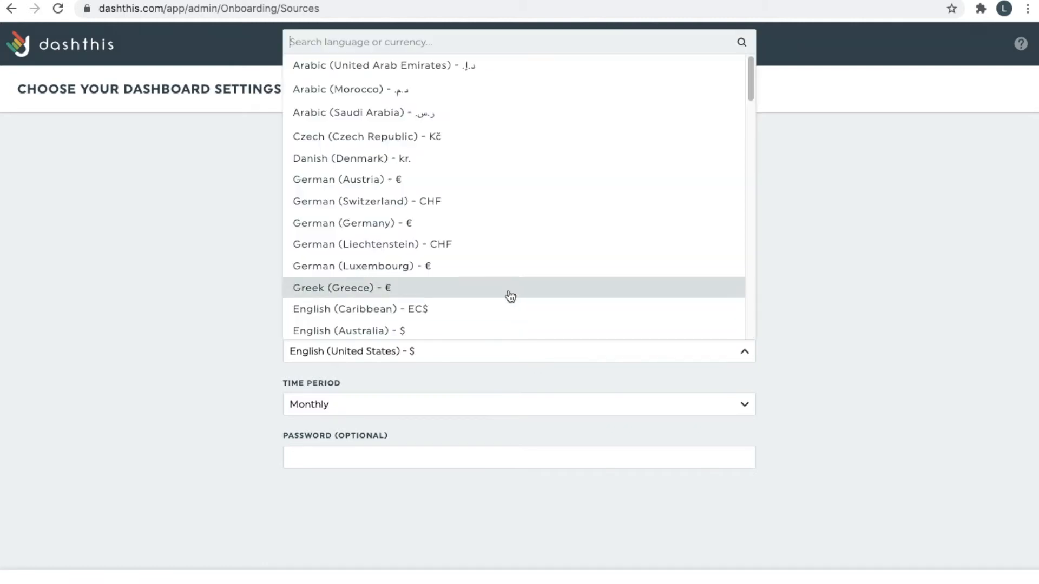
text(aus)
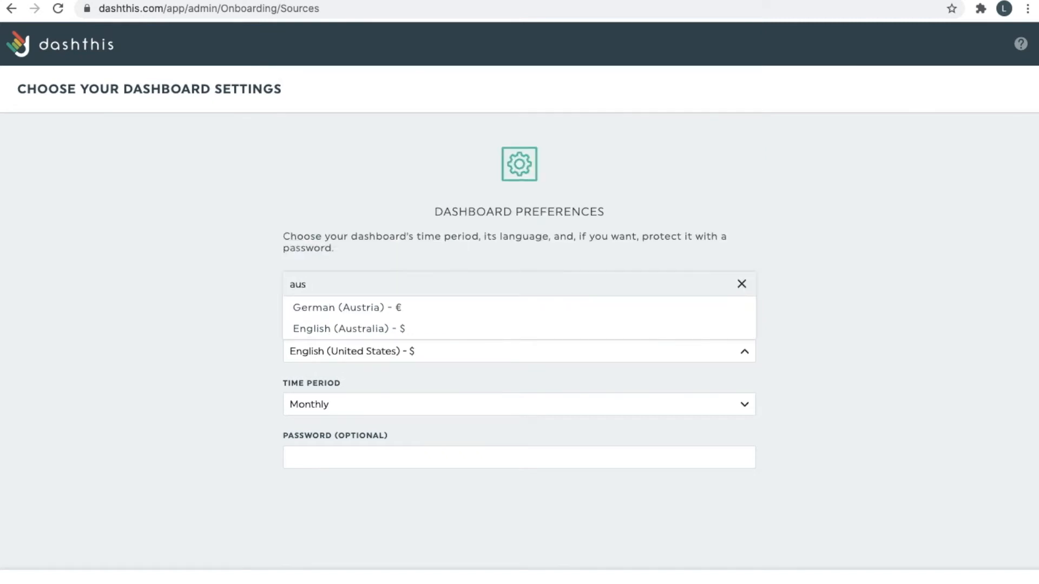
click(388, 326)
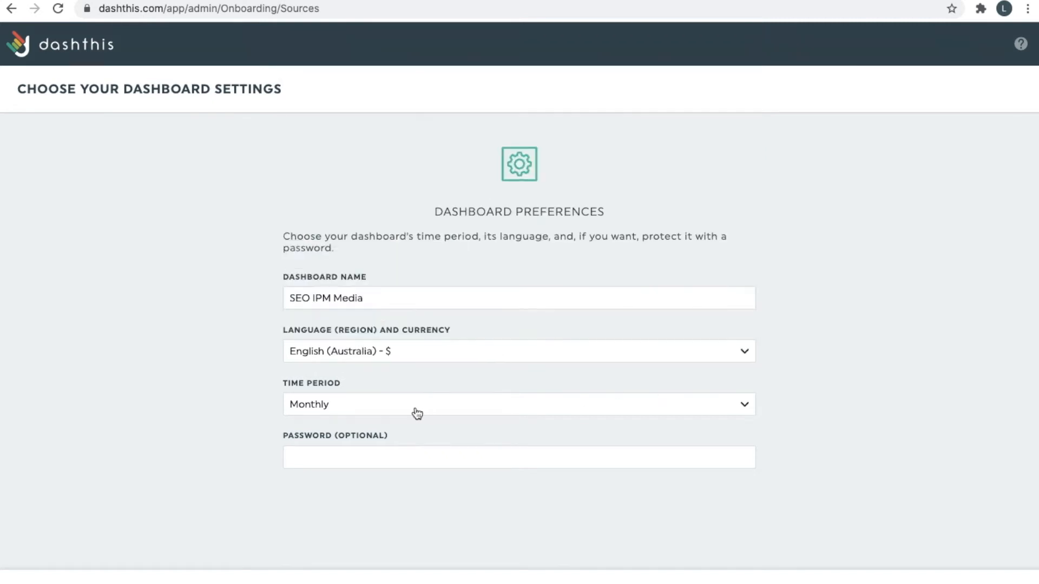
click(348, 410)
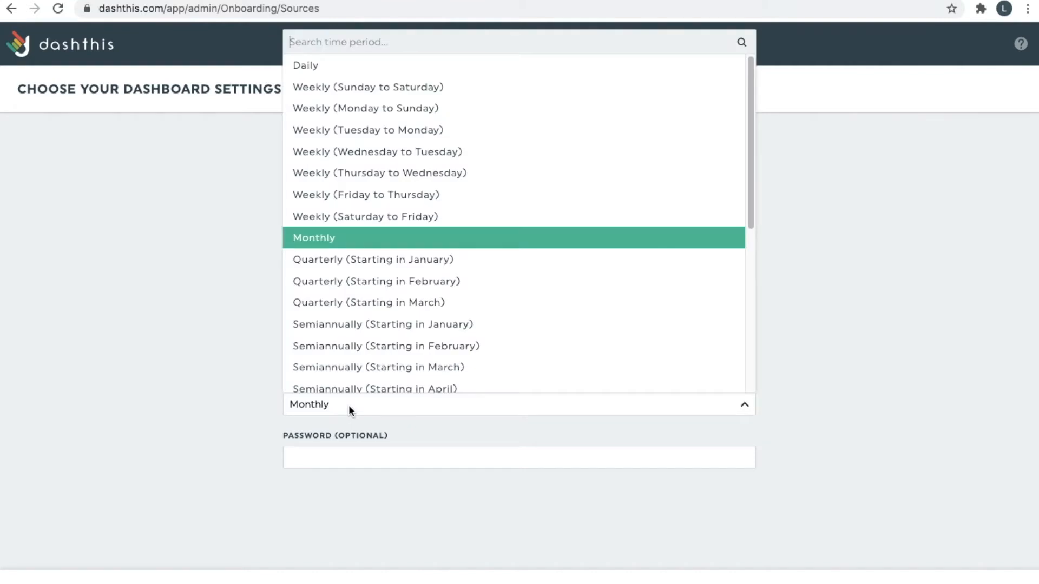
click(183, 357)
click(308, 402)
Keep Monthly as the period and look over the new 1–31 May 2021 dashboard.
click(173, 233)
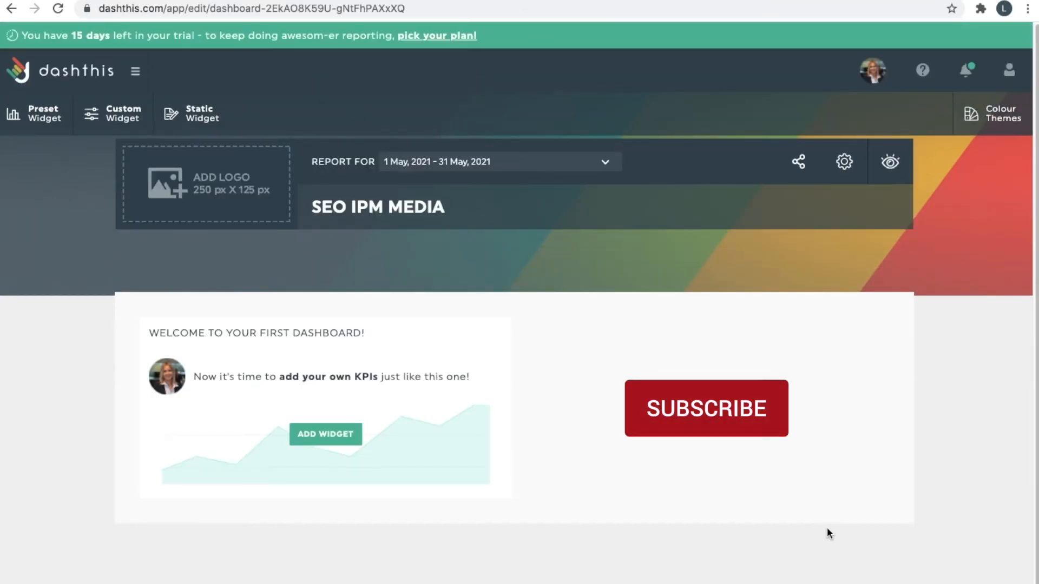
scroll(826, 501, down, 1)
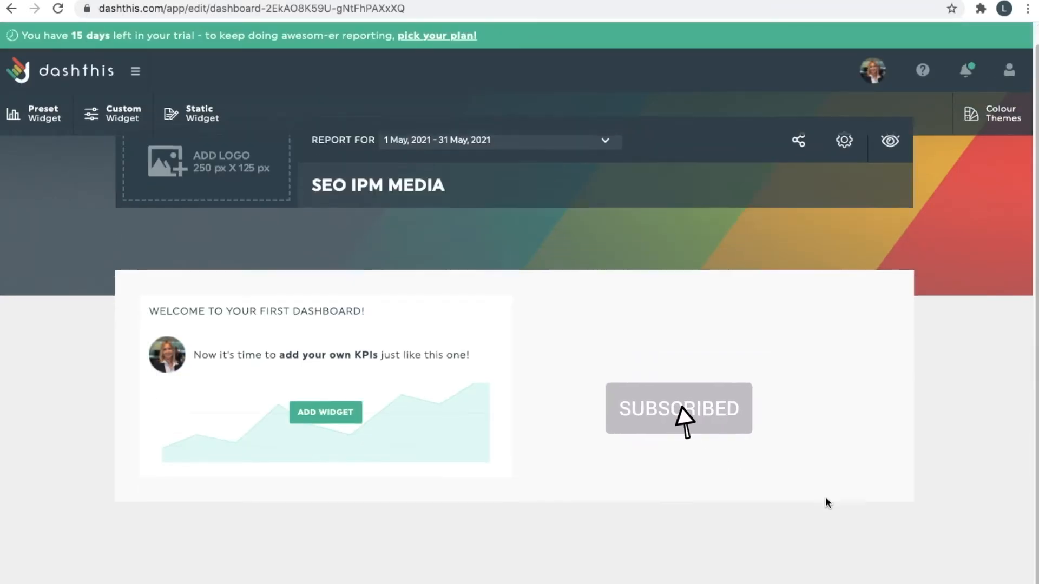
scroll(805, 387, up, 1)
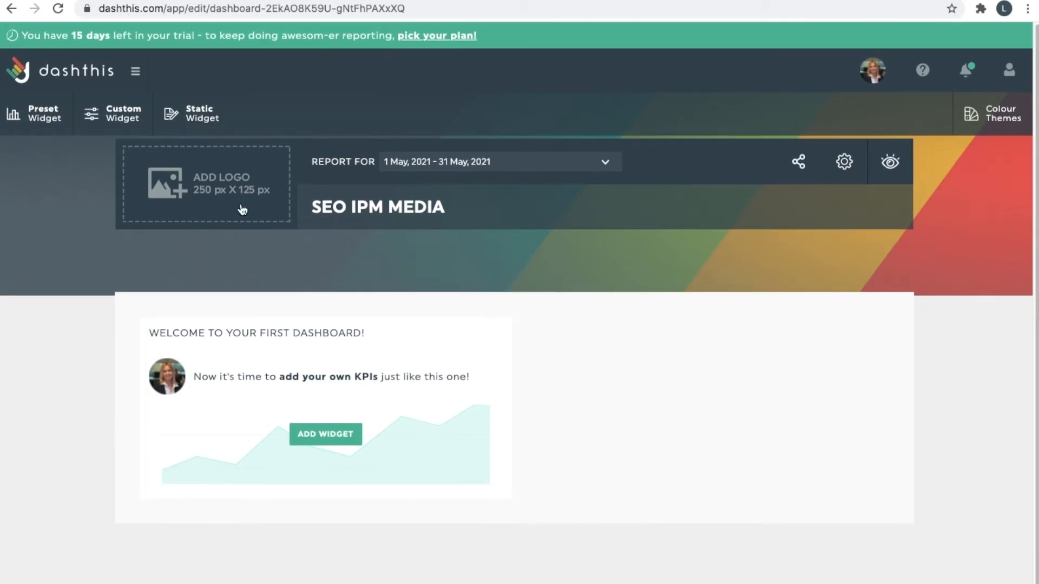
click(464, 163)
scroll(500, 192, up, 2)
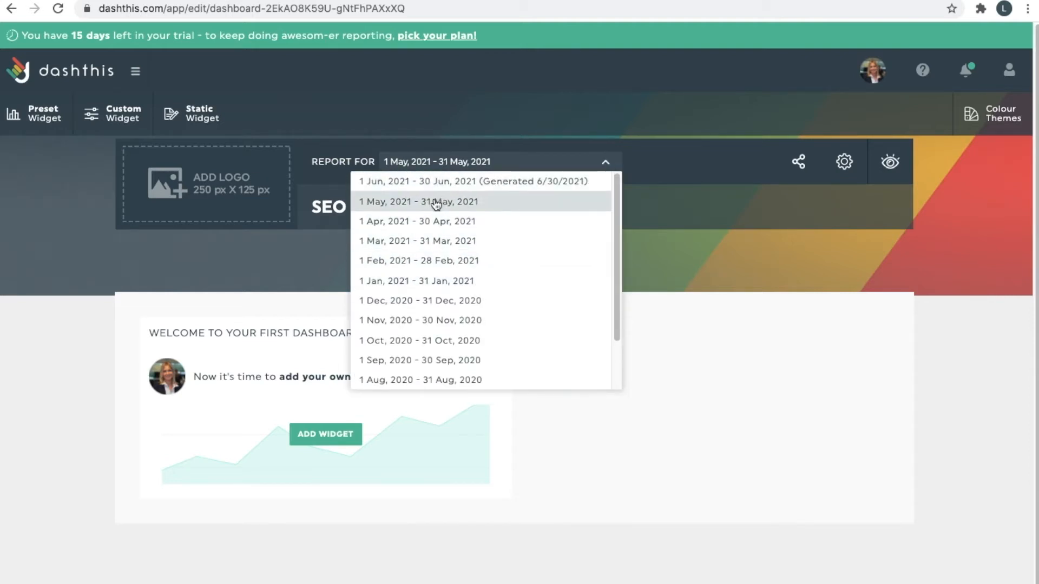
scroll(457, 246, down, 3)
click(843, 326)
scroll(843, 326, down, 1)
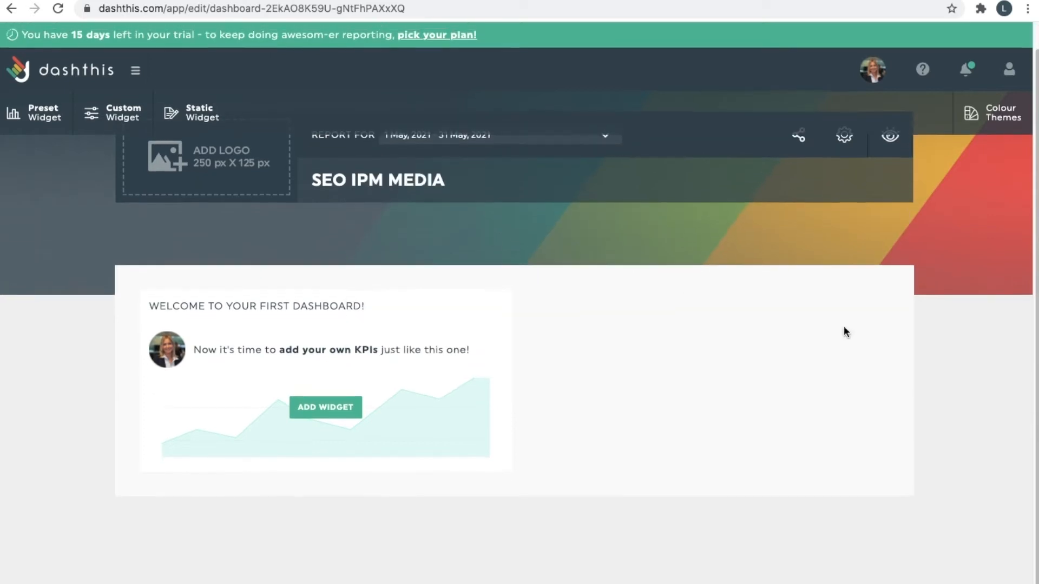
scroll(846, 325, up, 1)
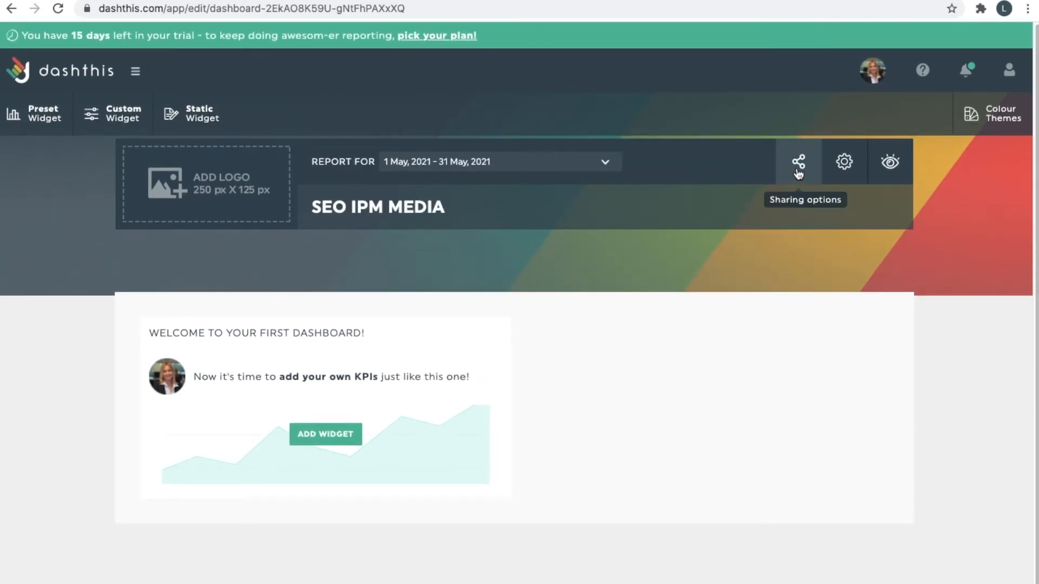
click(798, 172)
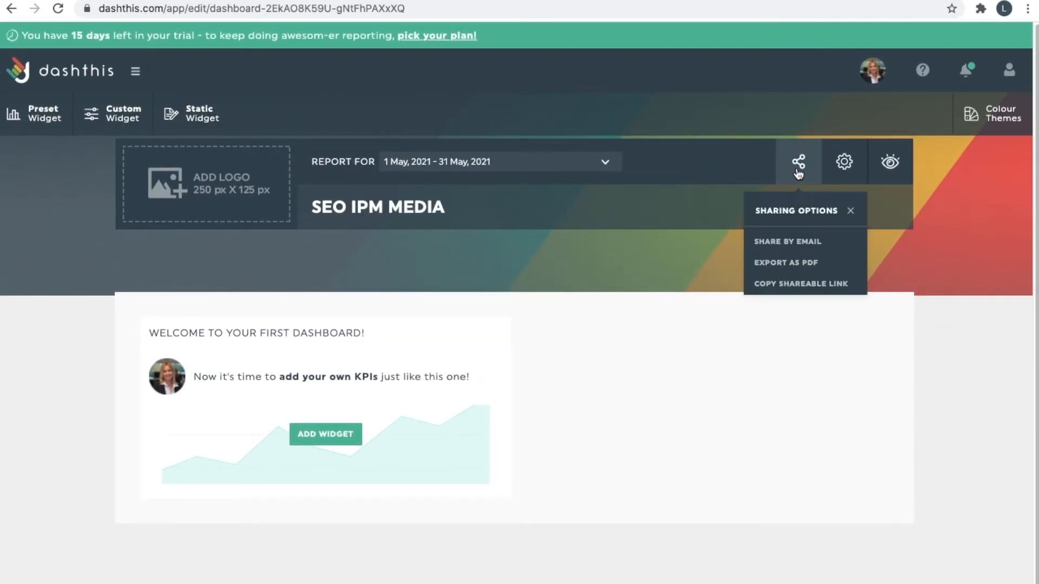
click(844, 165)
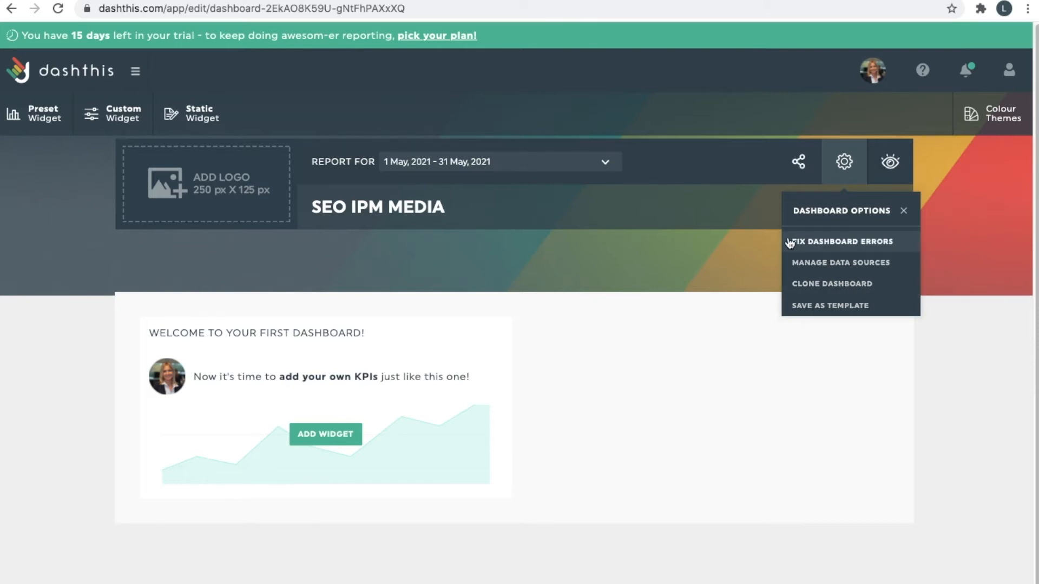
click(891, 181)
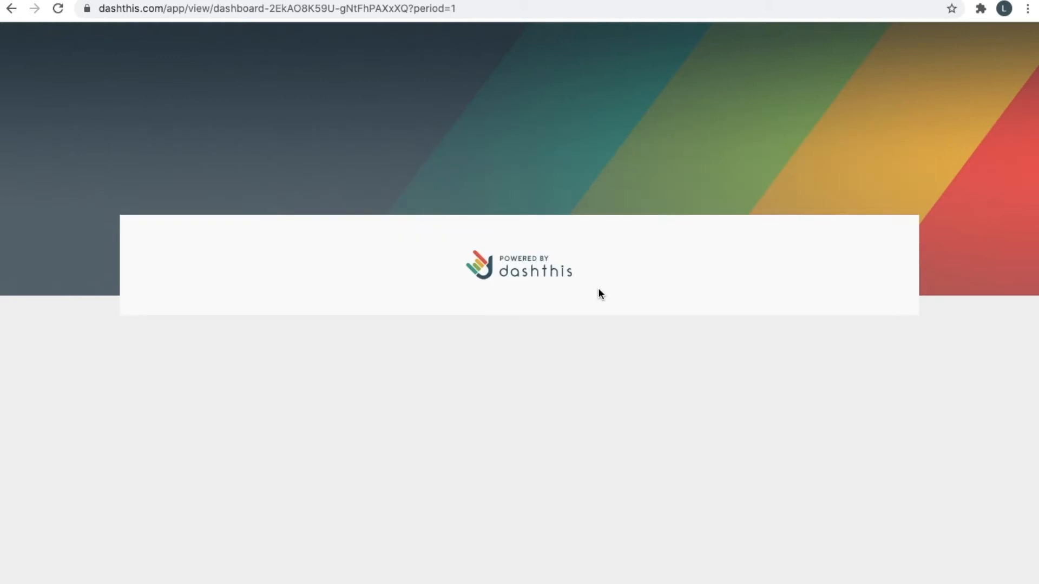
click(884, 144)
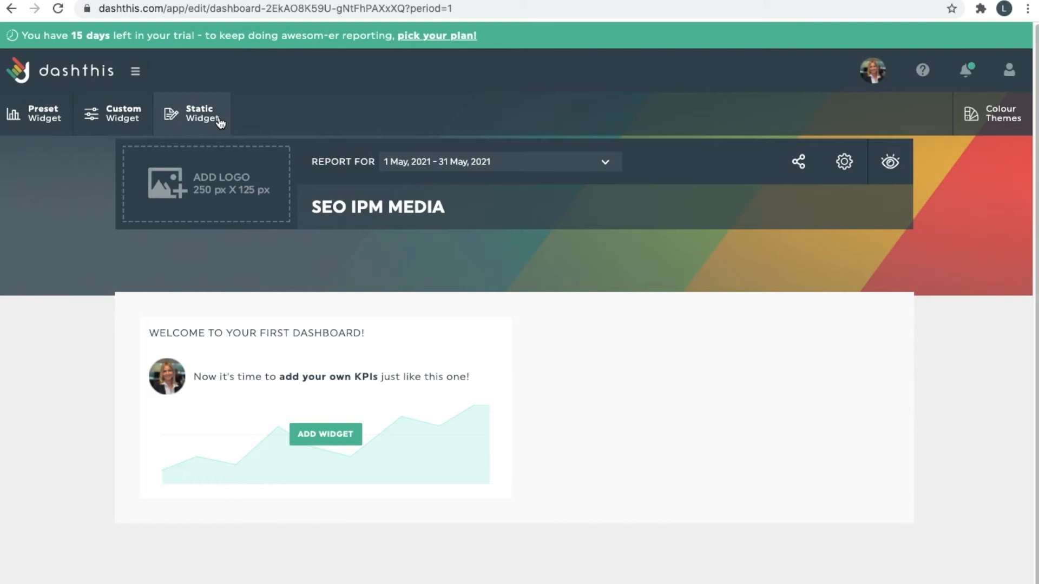
Browse the Google Search Console preset widgets.
click(26, 119)
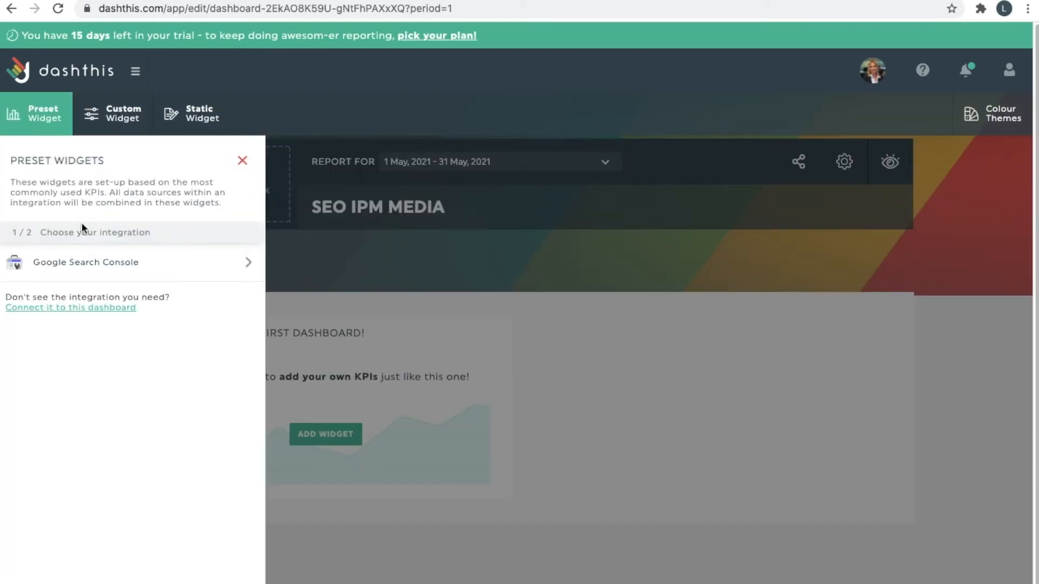
click(93, 263)
scroll(135, 271, down, 1)
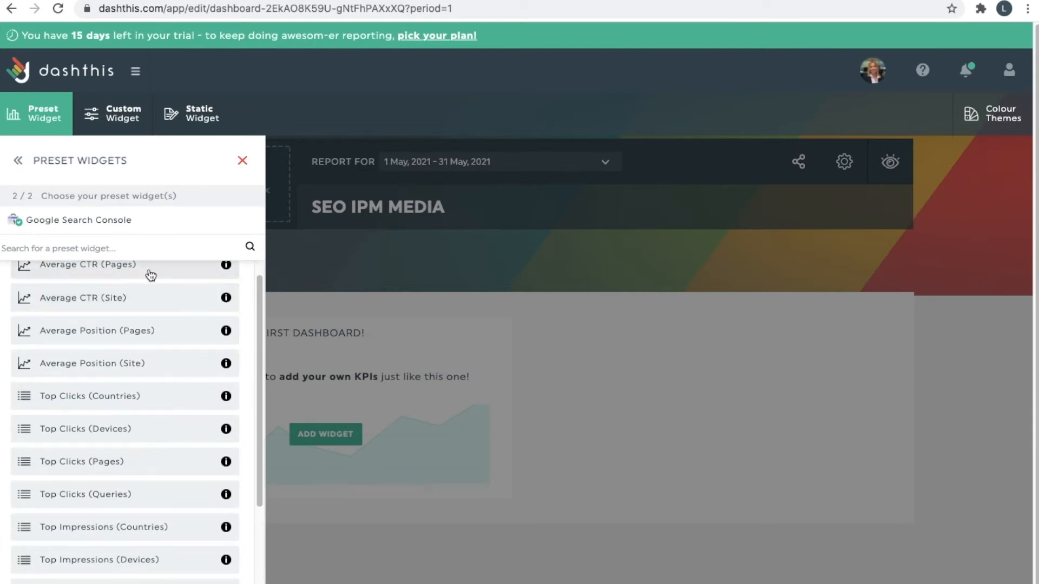
scroll(135, 334, down, 3)
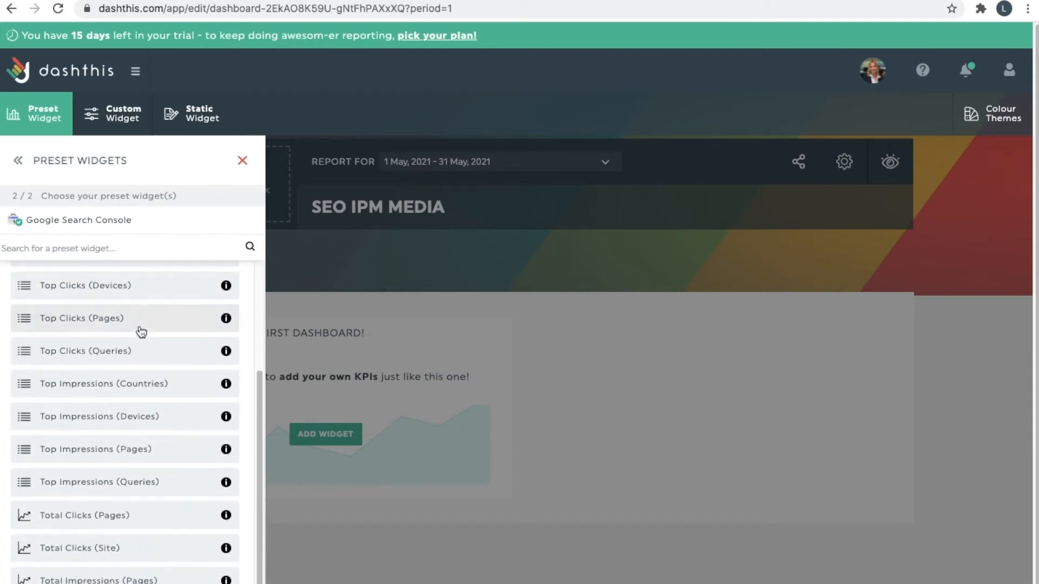
scroll(148, 355, down, 1)
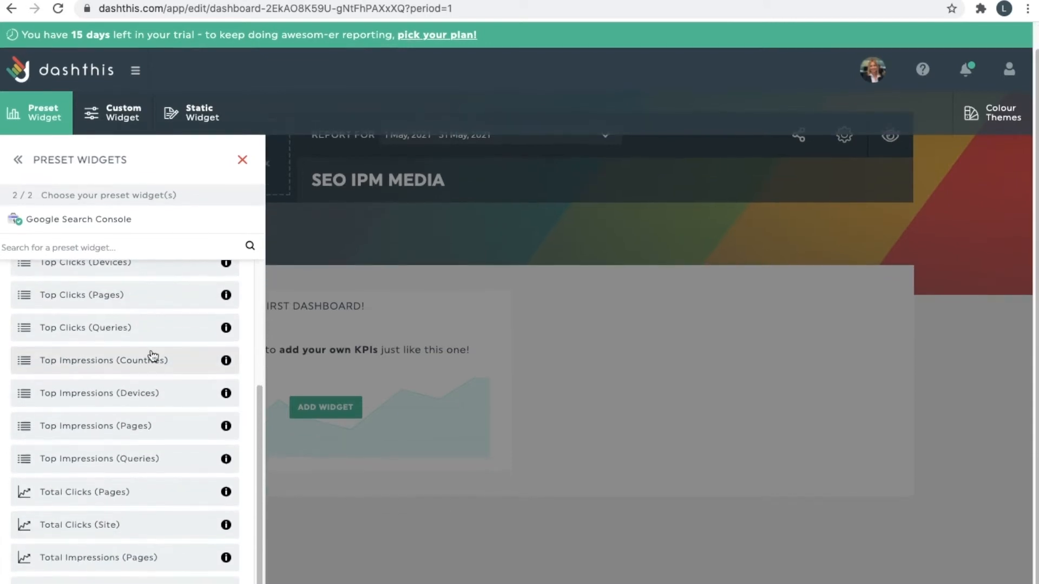
scroll(154, 305, up, 4)
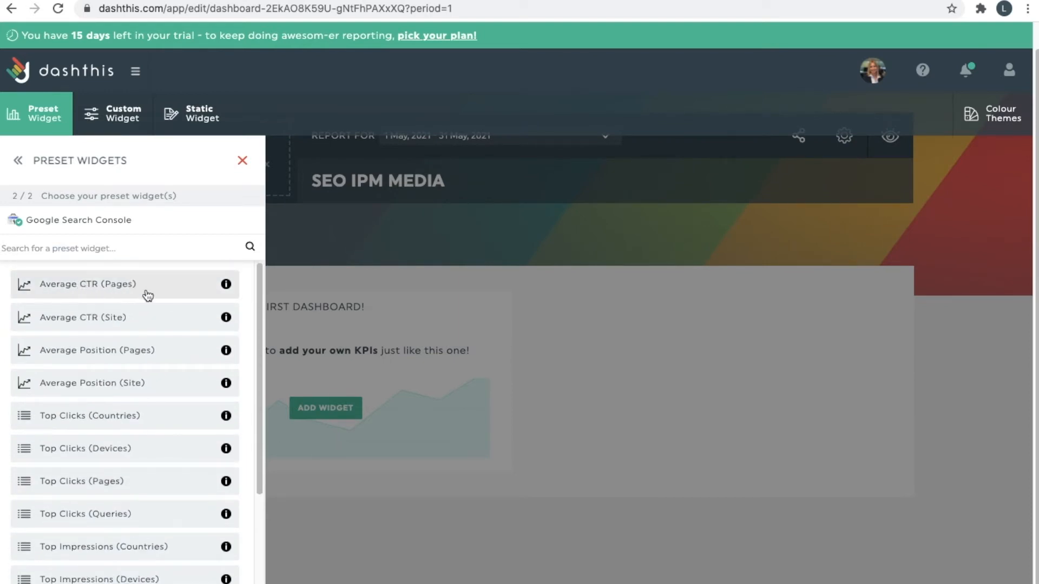
scroll(157, 295, down, 1)
scroll(111, 351, down, 1)
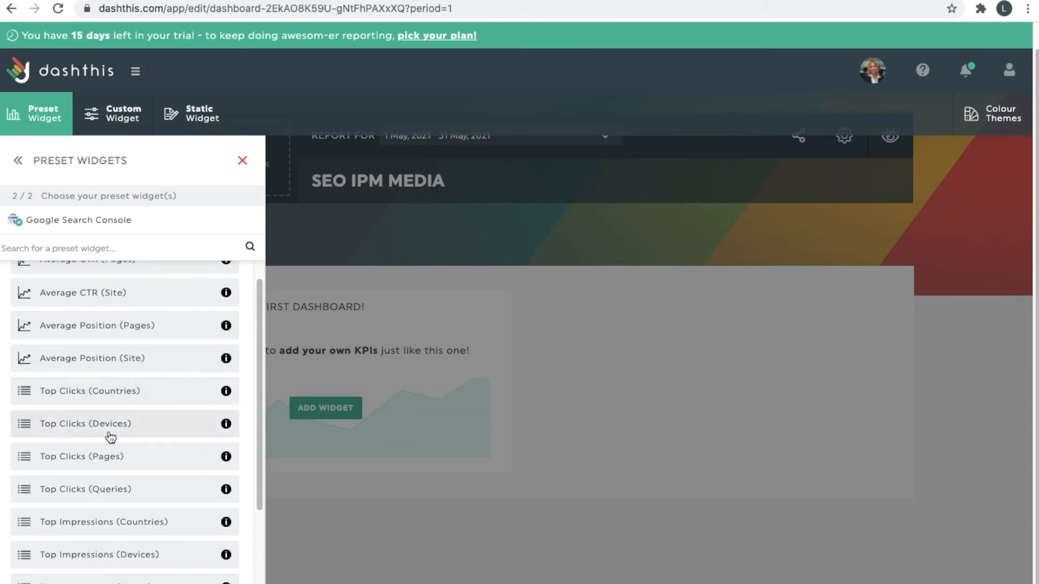
scroll(122, 476, down, 2)
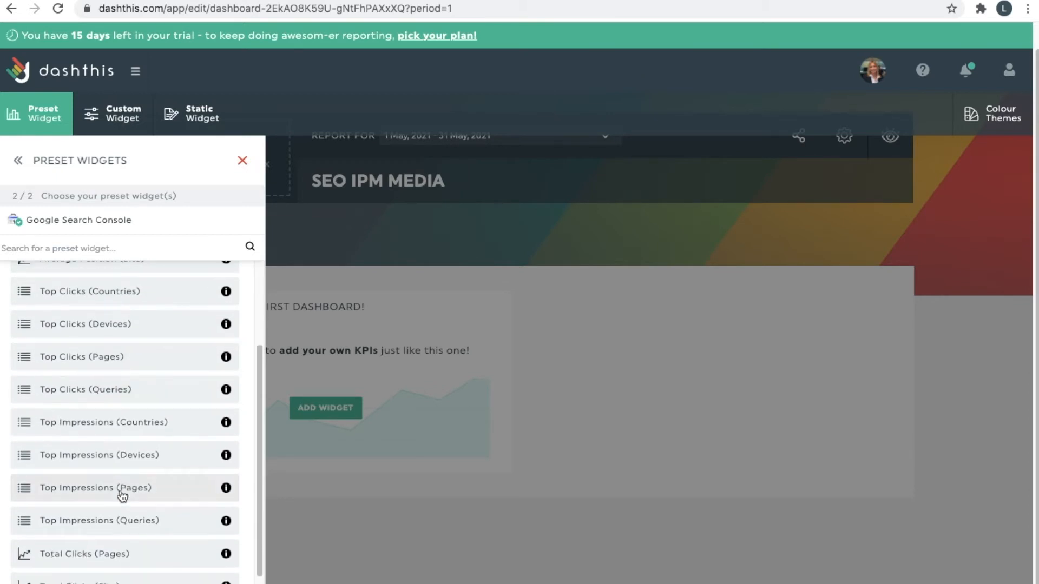
scroll(135, 336, down, 1)
scroll(93, 298, up, 3)
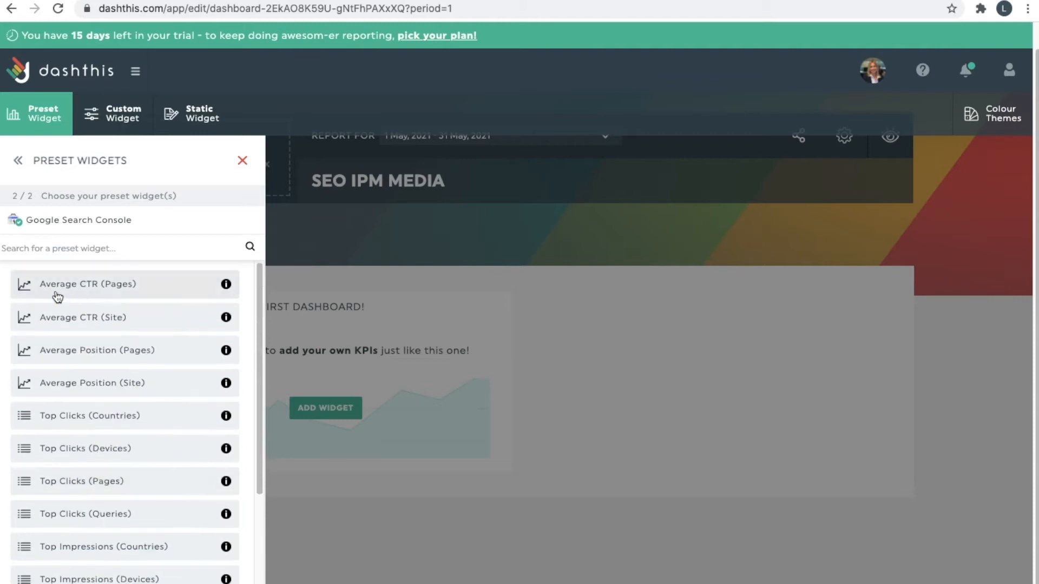
scroll(62, 303, down, 5)
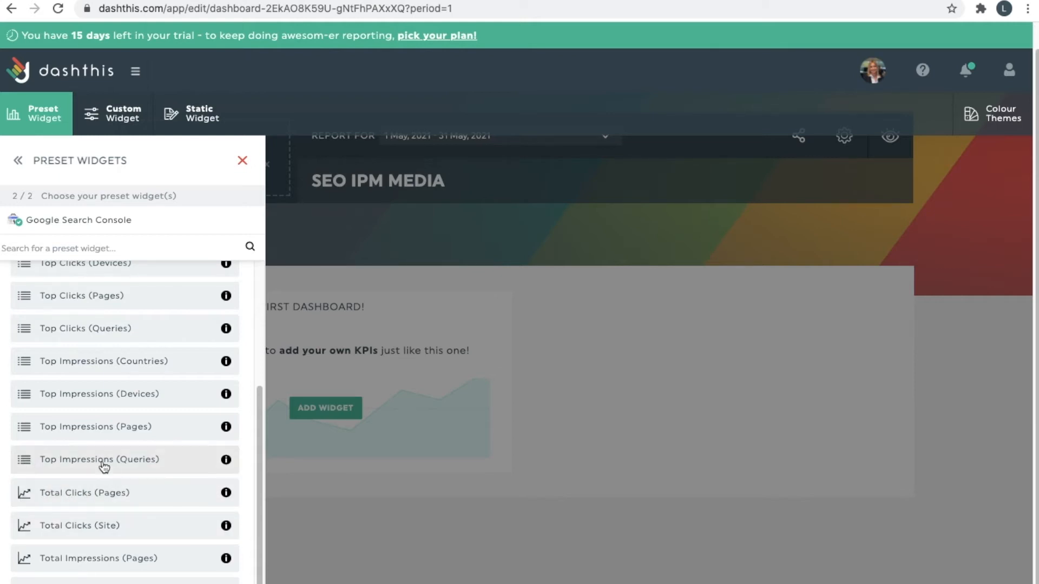
Switch to the Custom Widget panel to view the available graph types.
scroll(60, 432, up, 3)
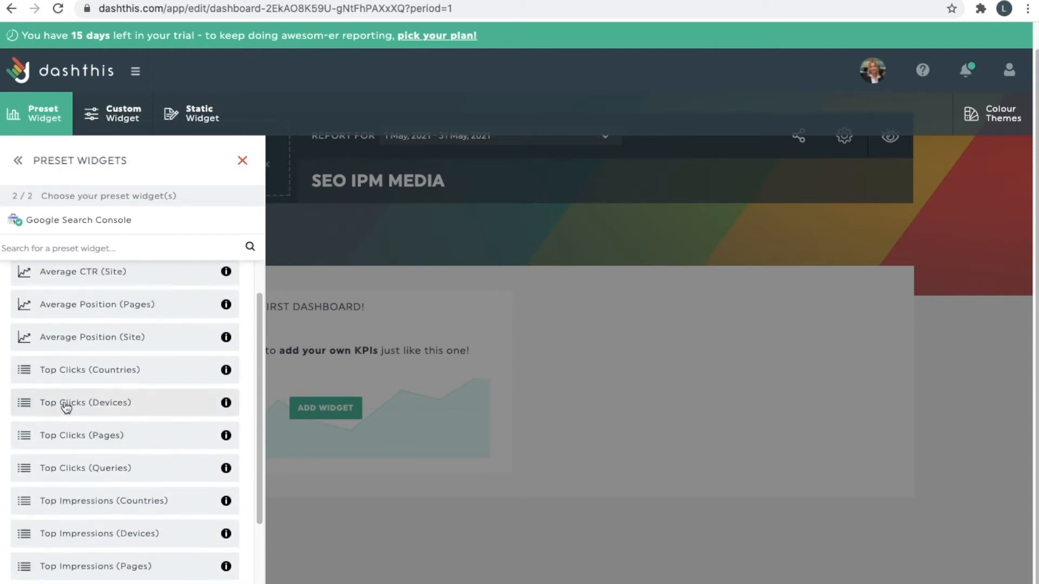
scroll(65, 406, up, 1)
click(106, 103)
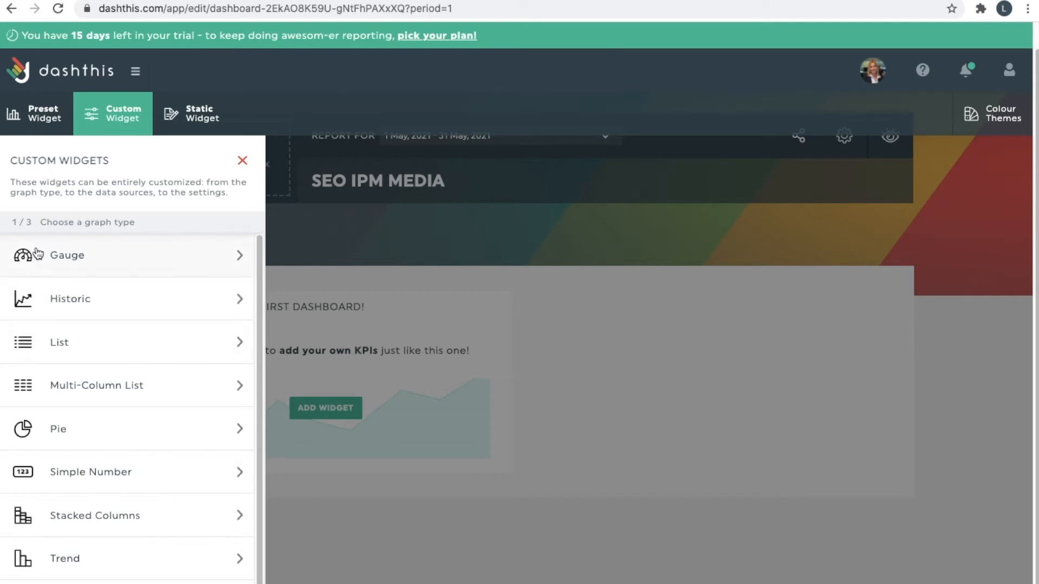
Build a Gauge custom widget showing Clicks for ipmmedia.net with Web search type.
scroll(111, 444, down, 1)
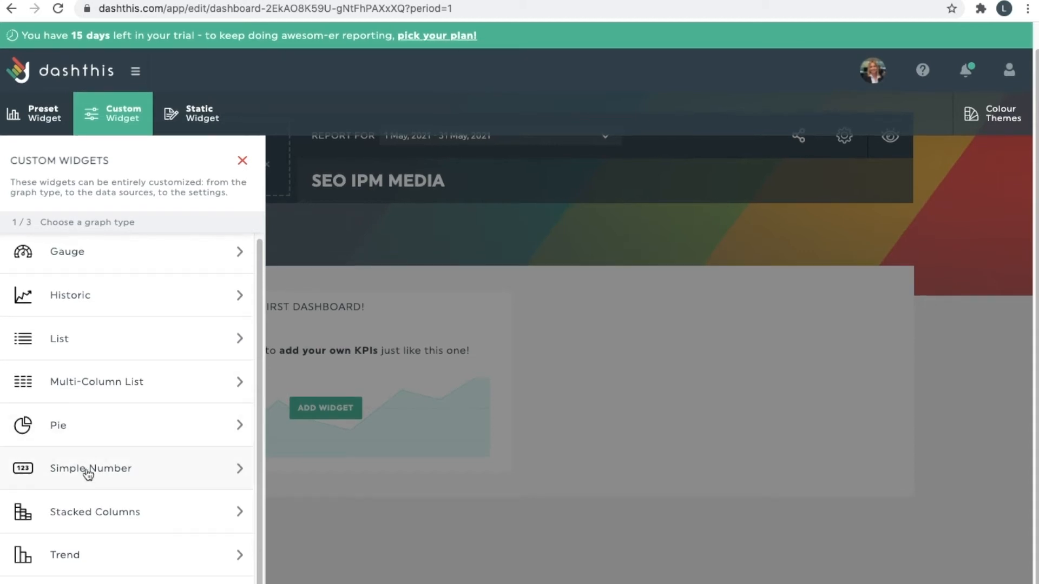
scroll(109, 423, up, 1)
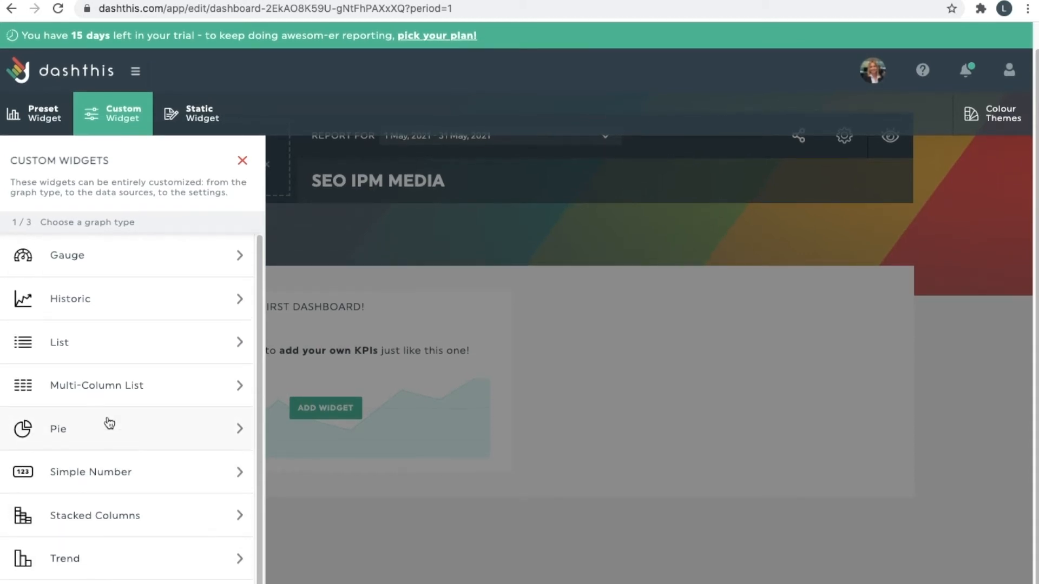
click(121, 269)
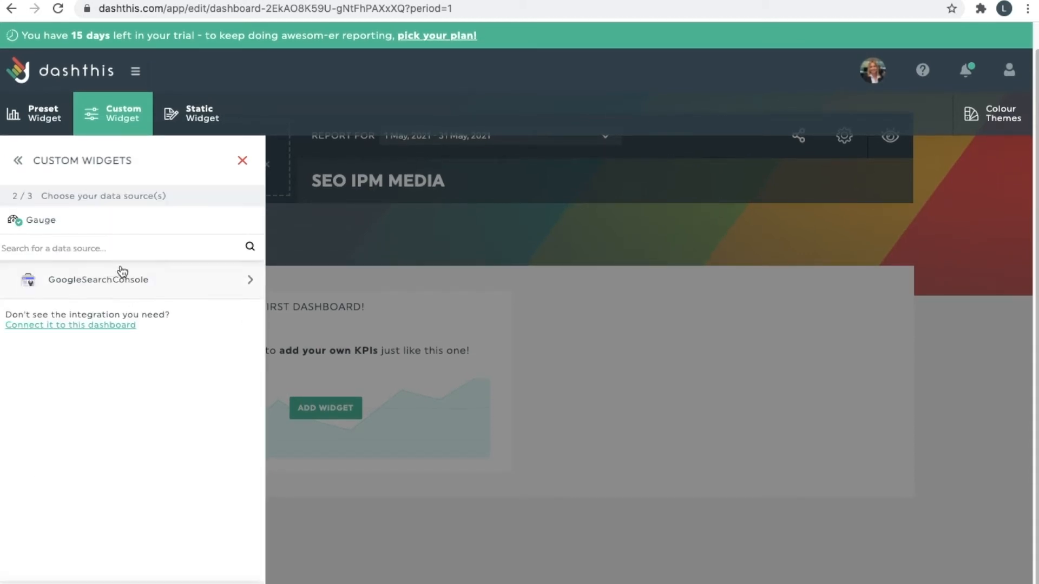
click(196, 280)
click(238, 314)
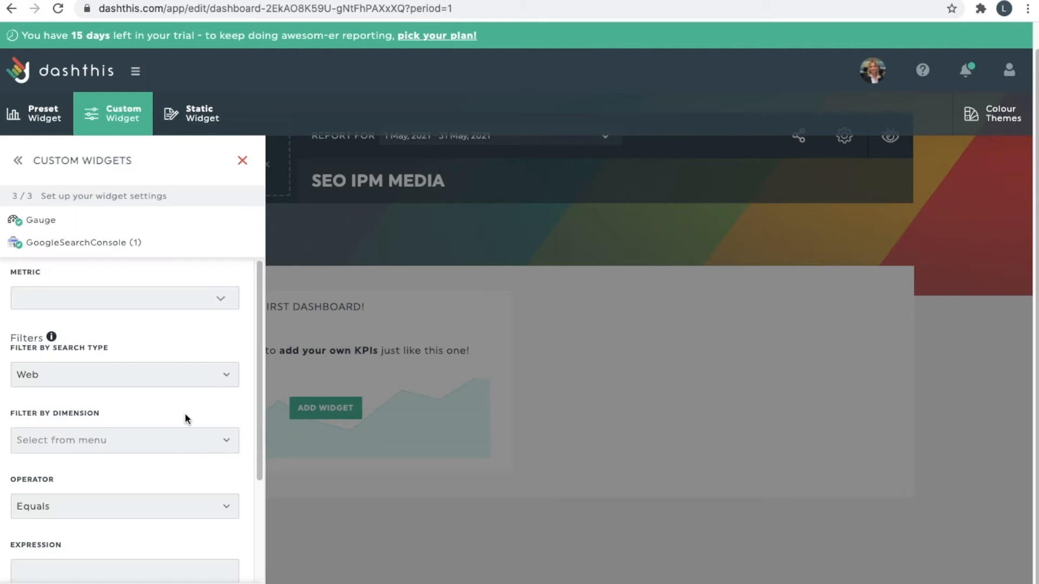
click(159, 295)
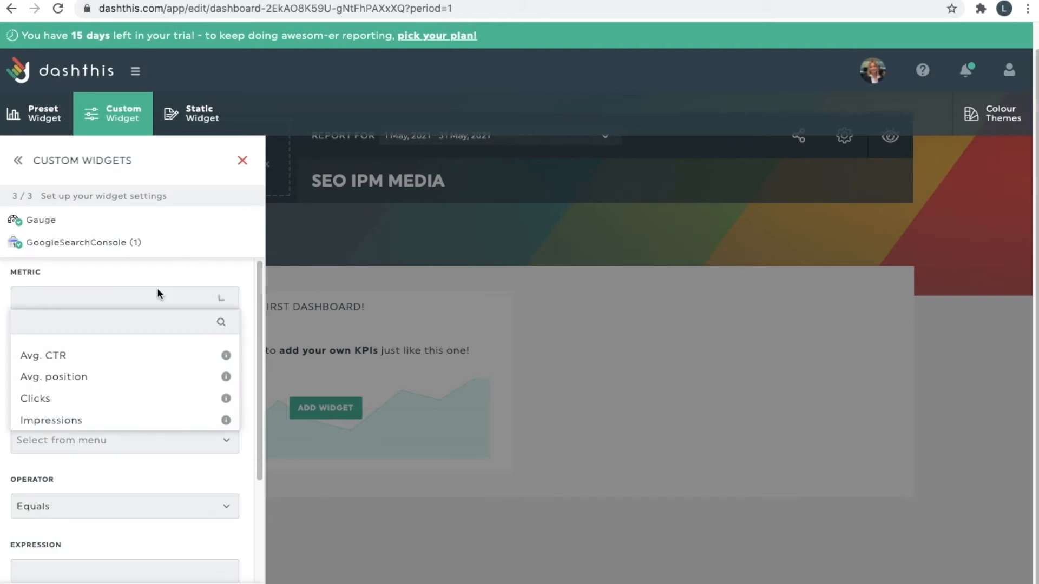
click(132, 397)
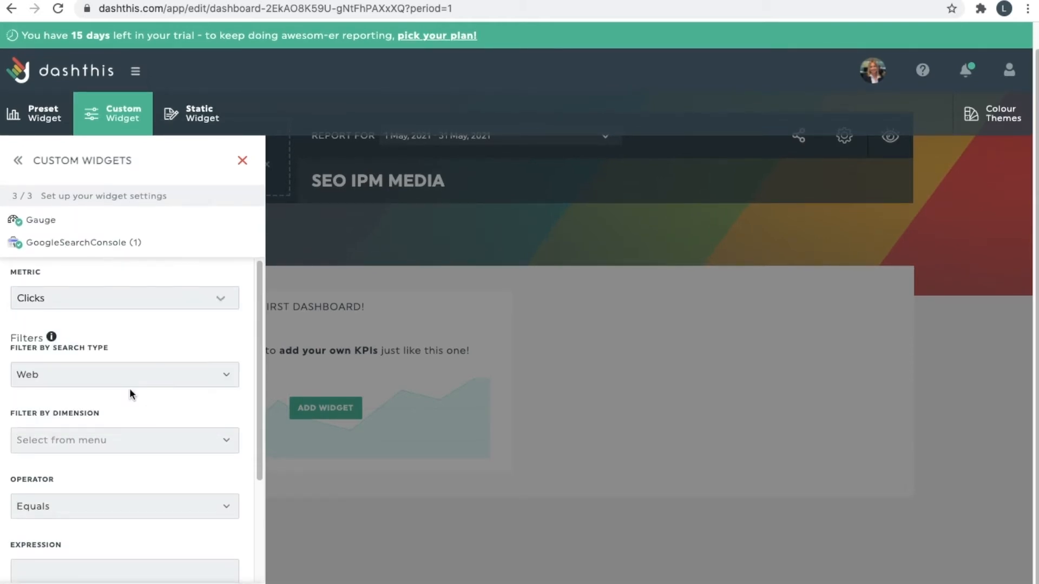
click(143, 379)
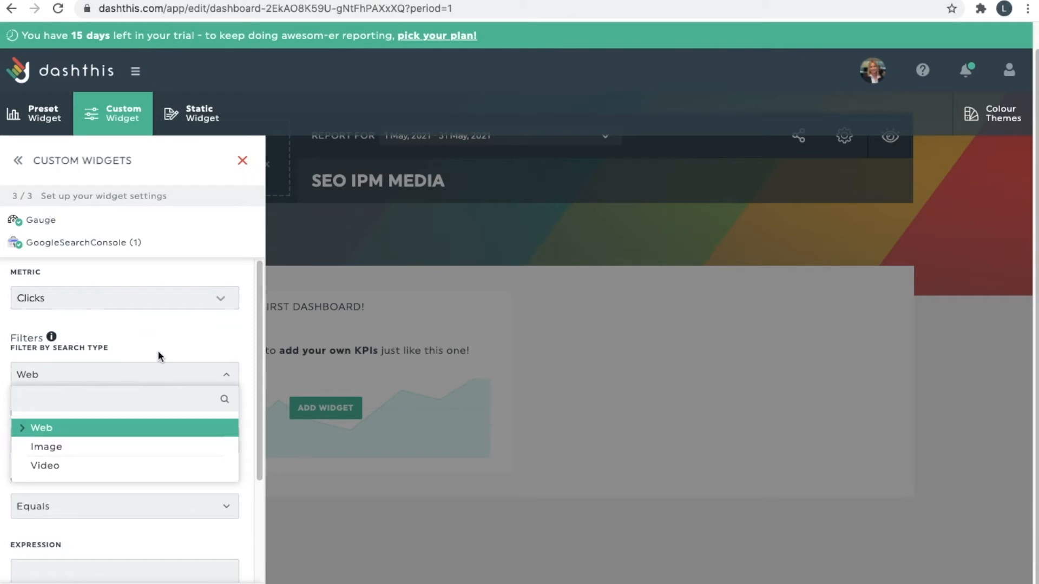
click(161, 366)
Discard the unfinished Gauge widget and bring up the static widgets list.
scroll(142, 531, down, 5)
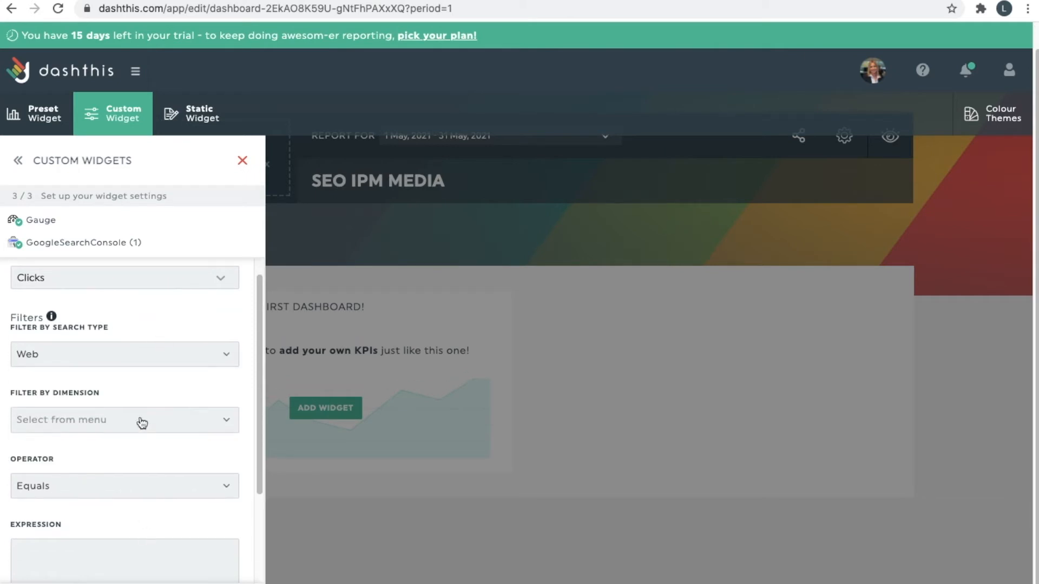
scroll(143, 364, up, 5)
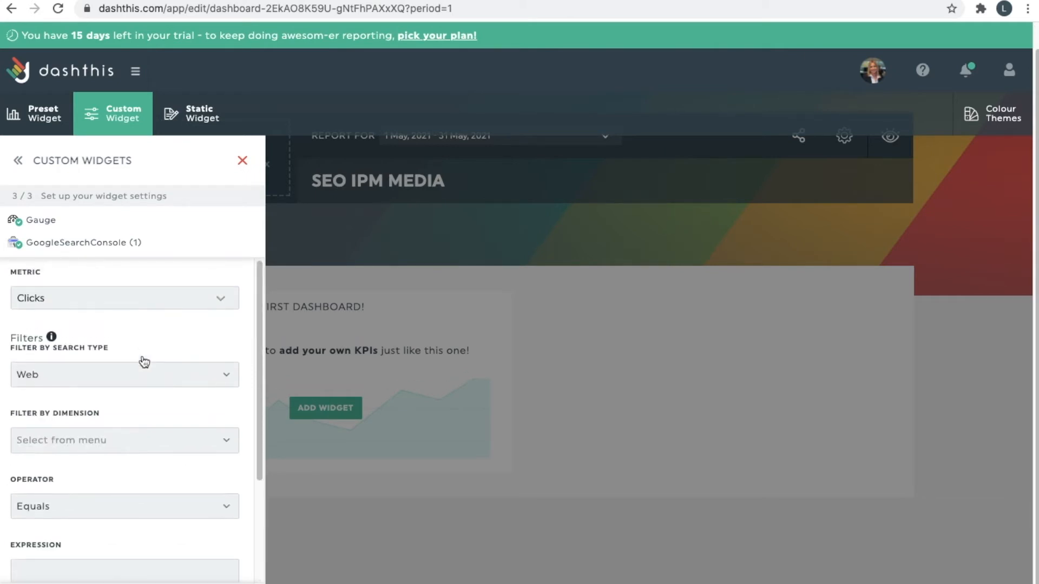
click(241, 163)
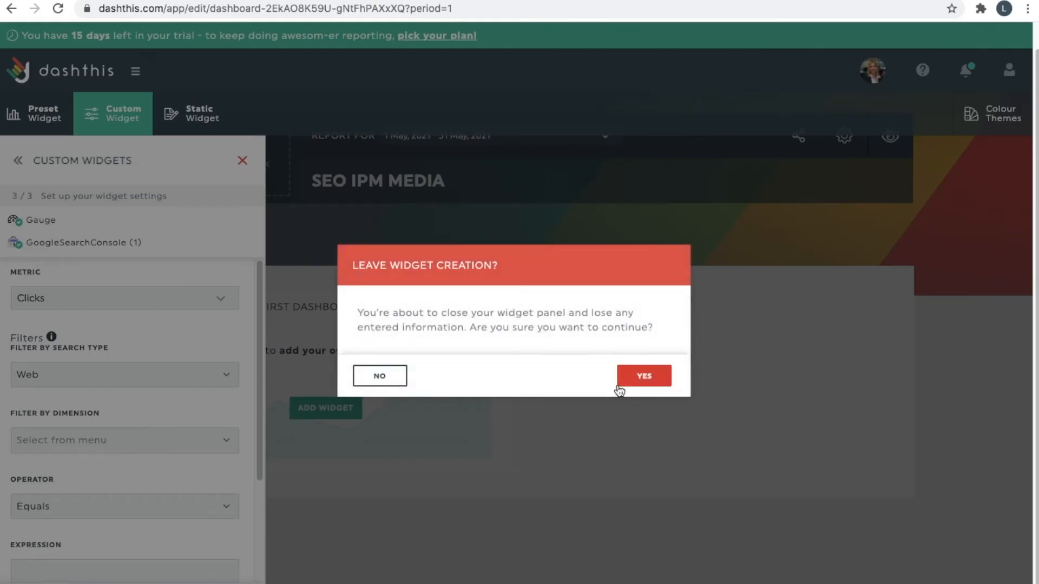
click(639, 379)
click(181, 107)
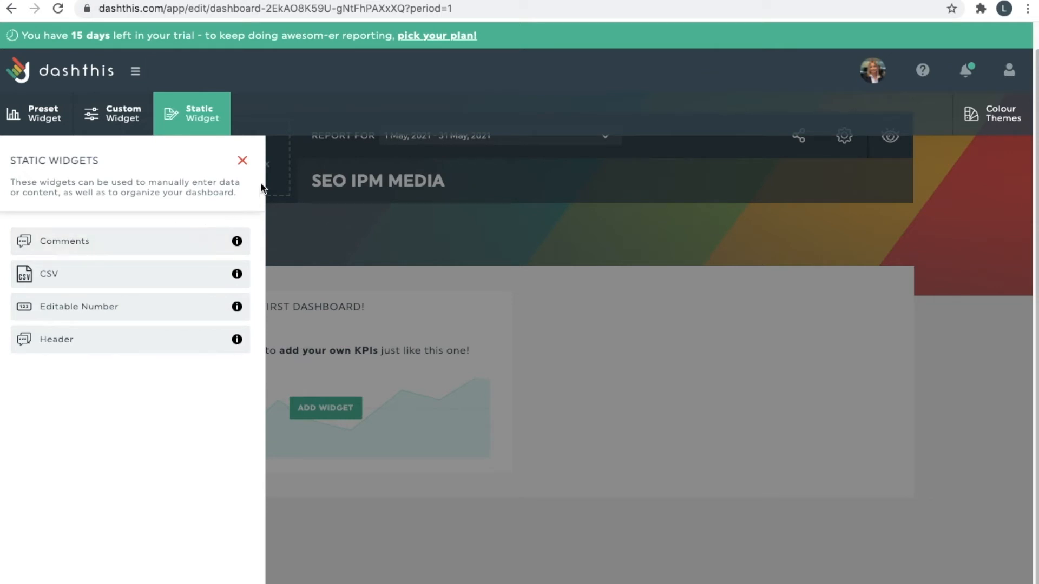
Insert a Header widget from the Static Widgets list onto the dashboard.
click(242, 161)
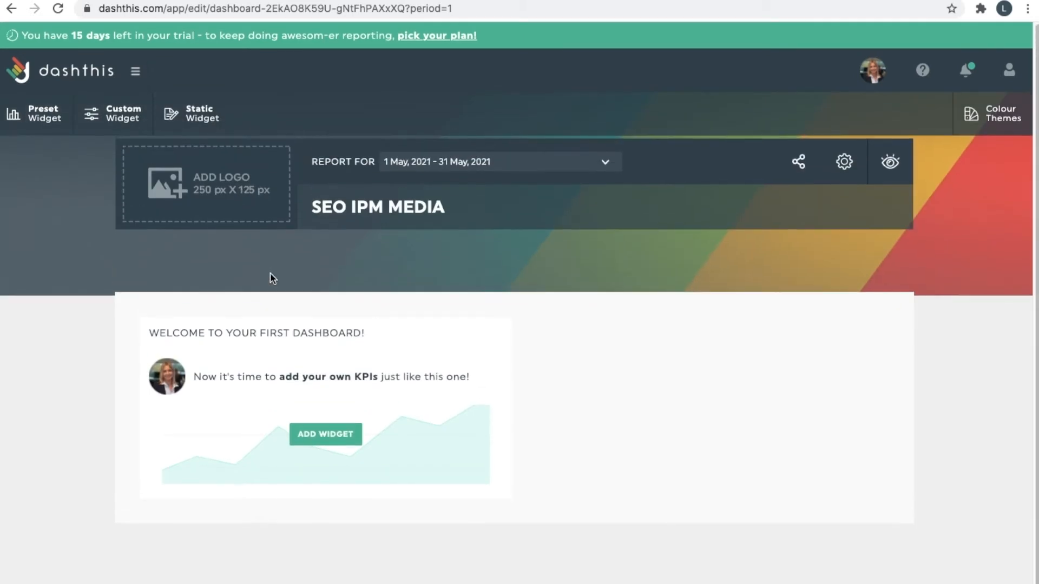
click(201, 129)
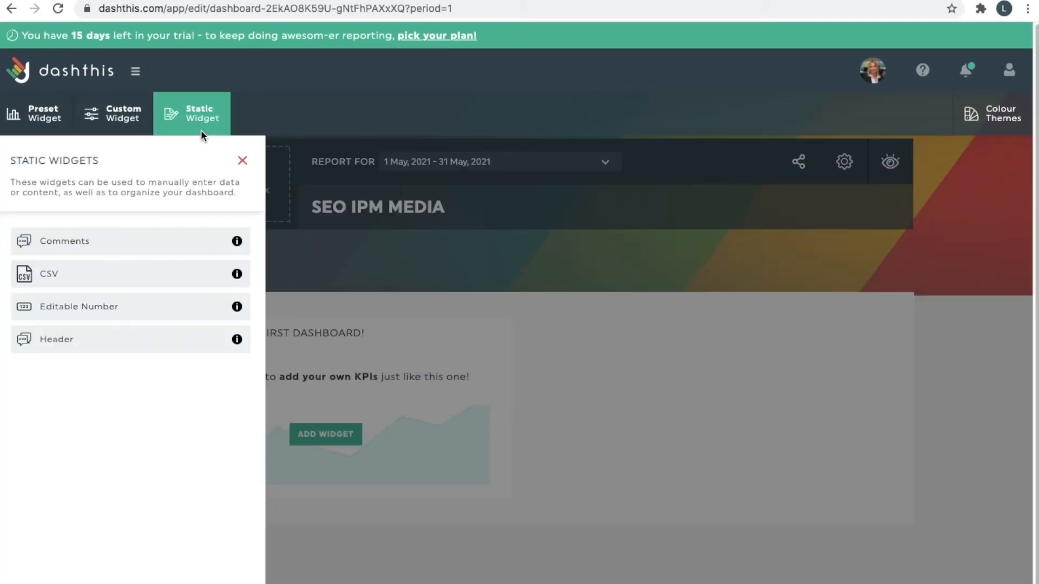
click(104, 349)
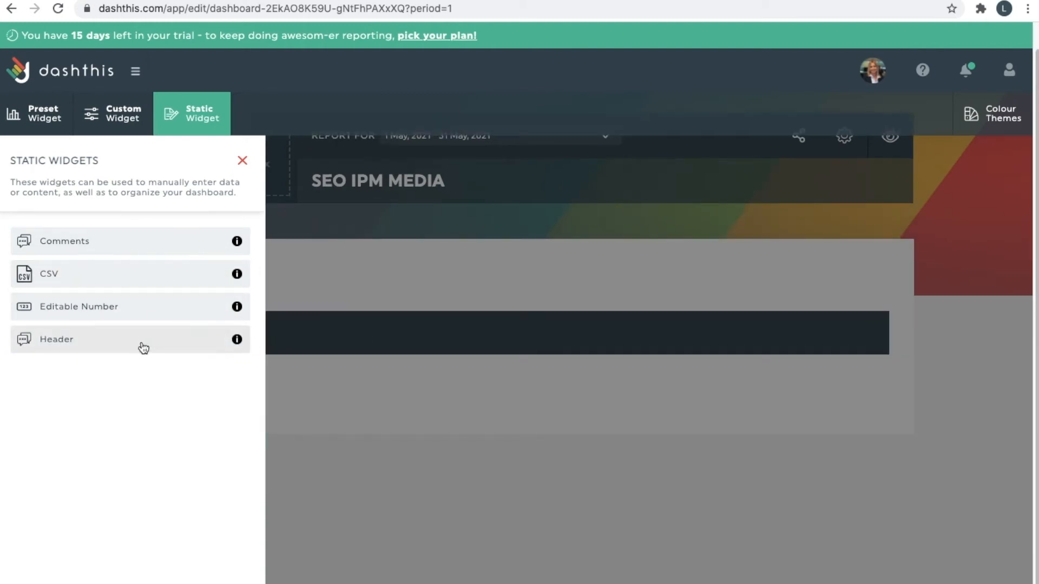
click(457, 307)
Replace the header's placeholder text 'HEADER' with 'KEY SEO DATA'.
click(409, 332)
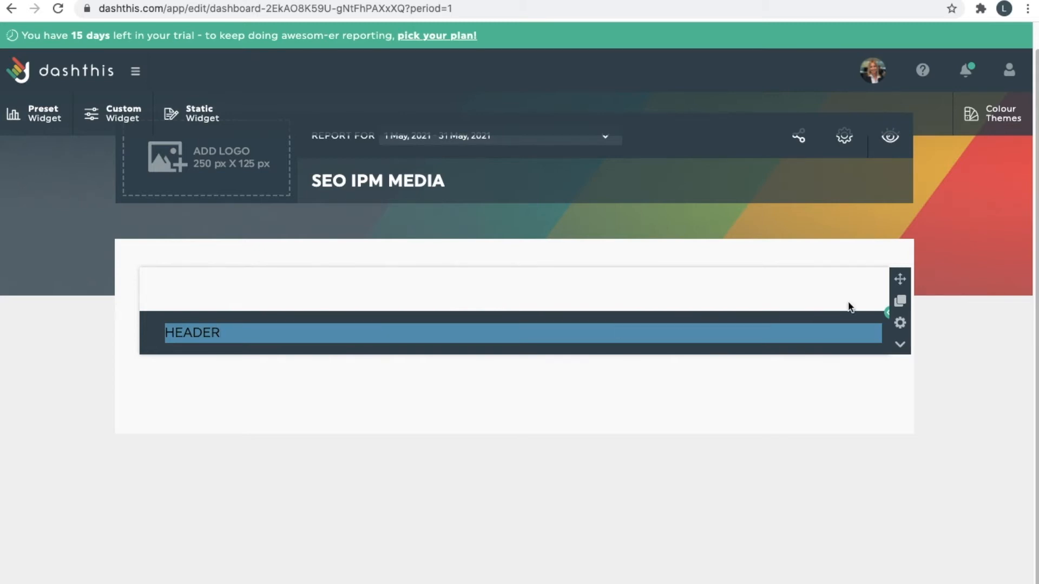
mouse_move(844, 323)
drag(901, 282, 858, 309)
double_click(660, 332)
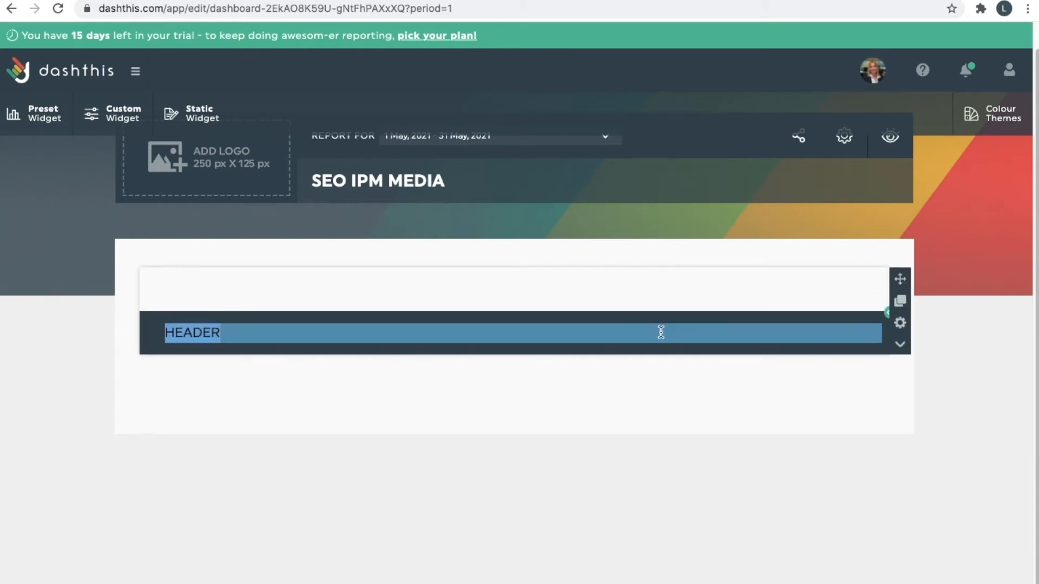
key(BackSpace)
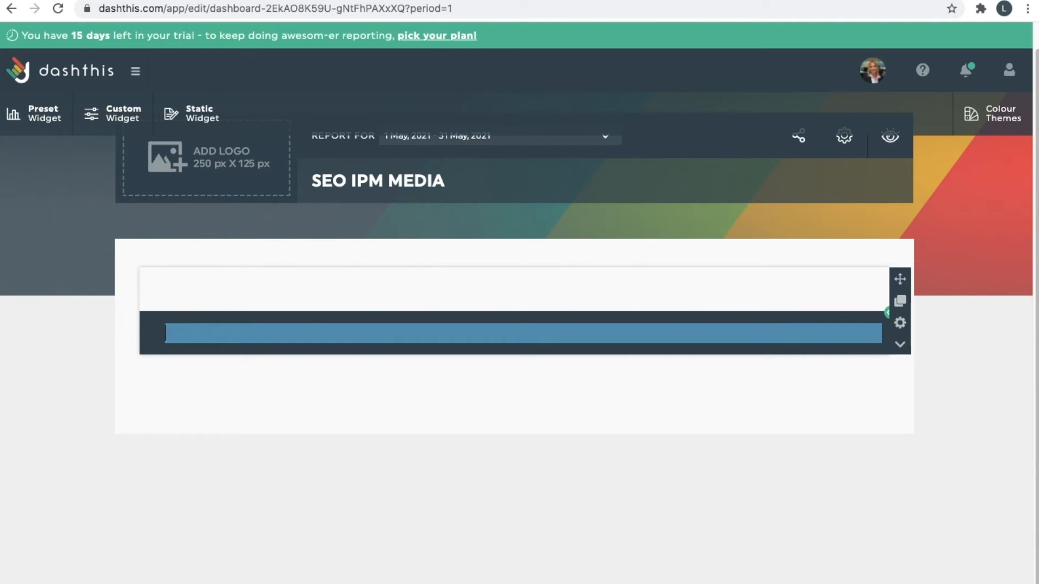
text(KEY SEO DATA)
click(765, 398)
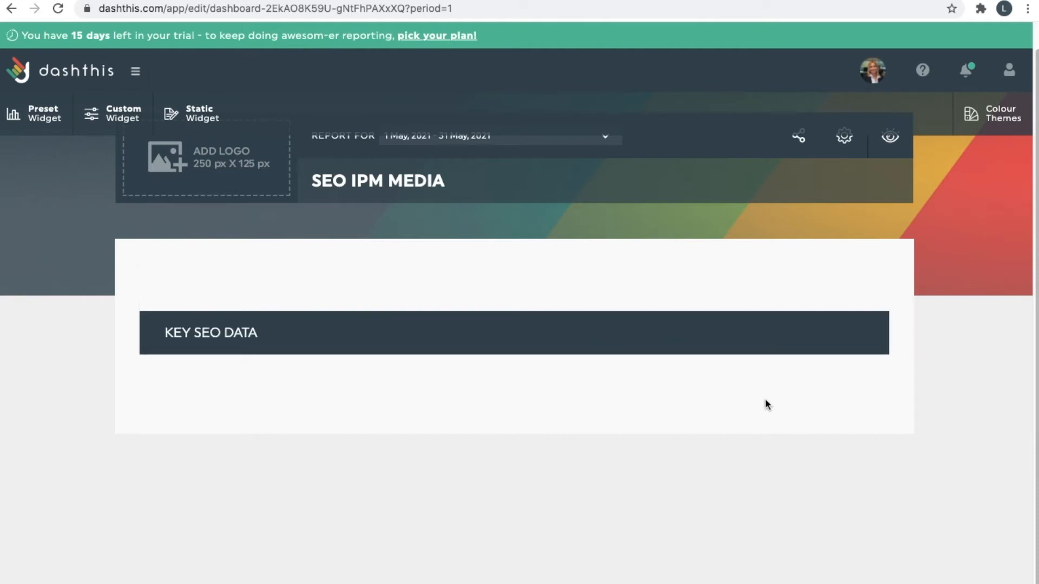
scroll(325, 286, up, 1)
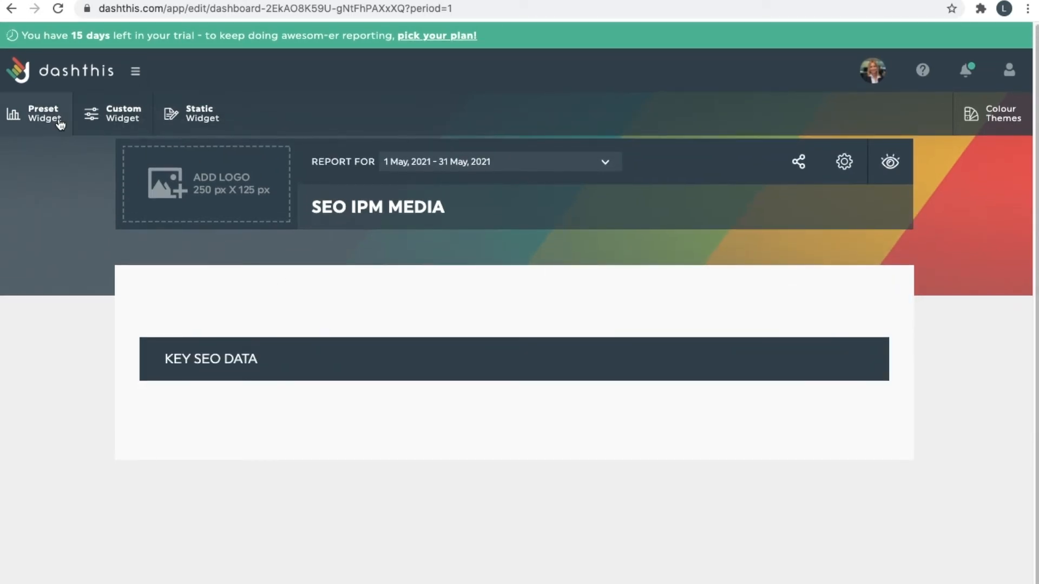
Add Google Search Console's Average CTR (Pages) widget, showing 0.54%, under the KEY SEO DATA header.
click(60, 123)
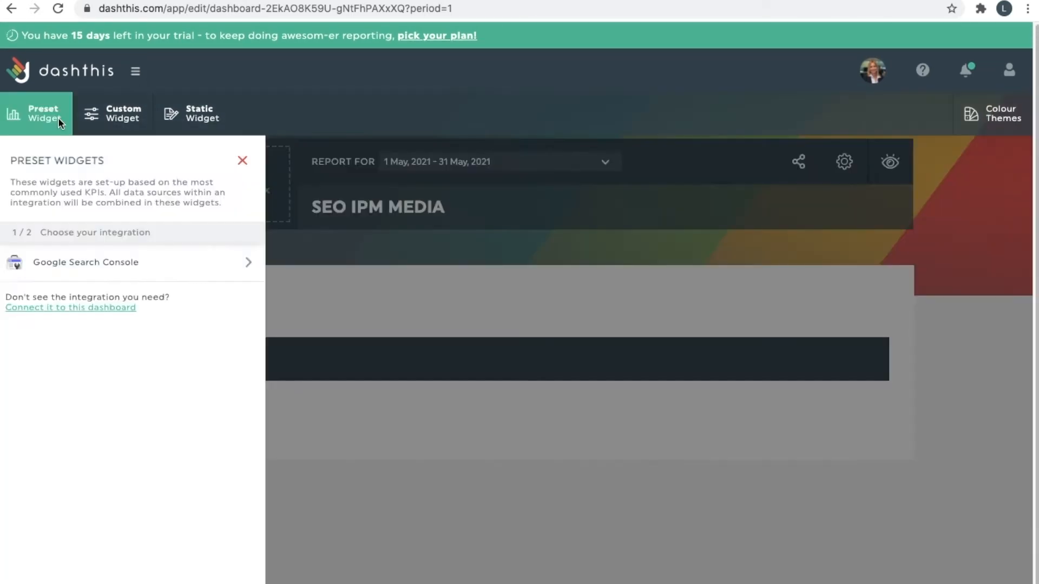
click(93, 265)
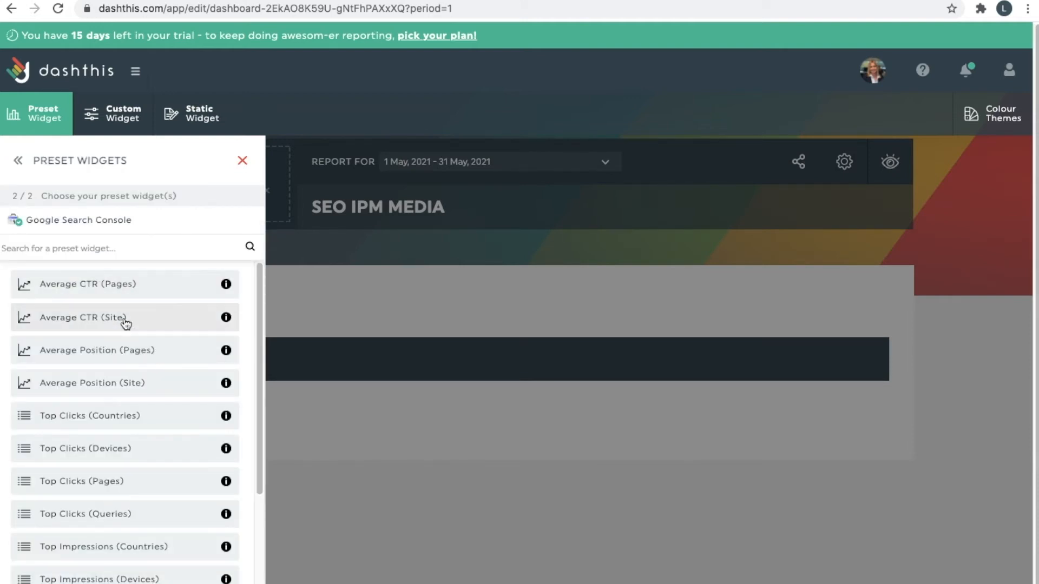
click(142, 293)
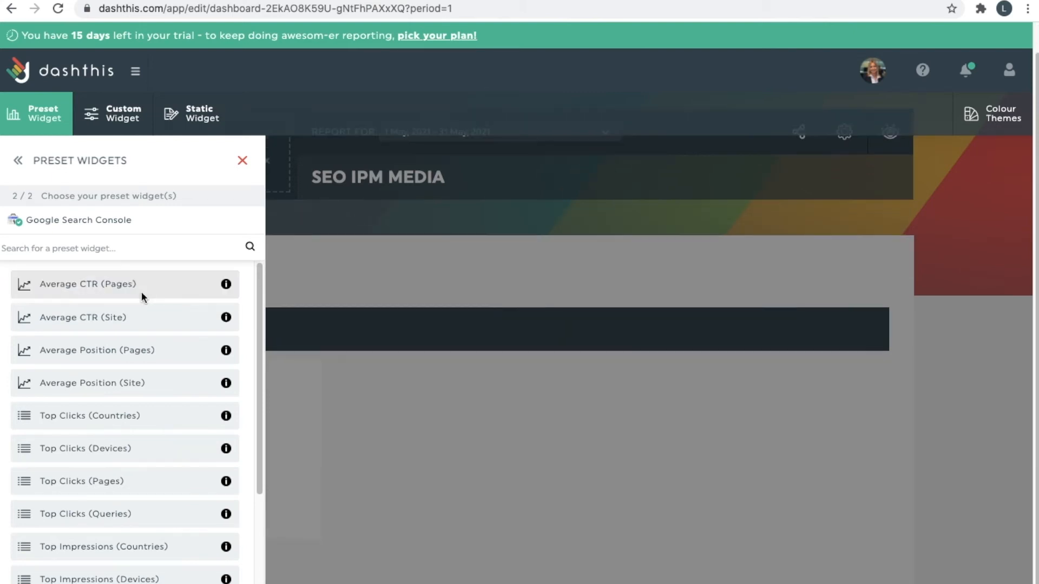
click(368, 278)
mouse_move(291, 420)
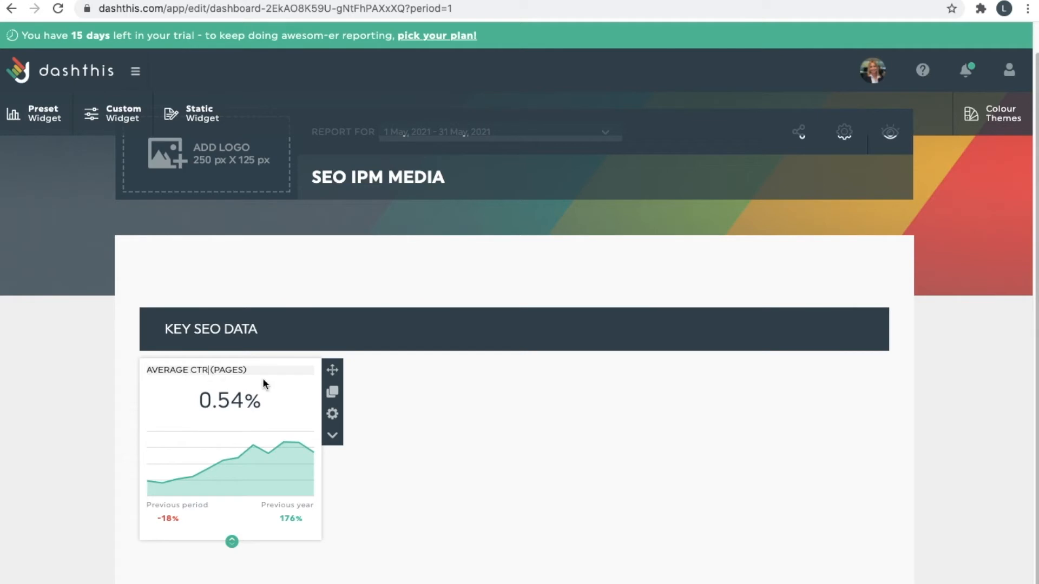
click(209, 369)
triple_click(217, 369)
click(292, 371)
triple_click(224, 369)
click(250, 364)
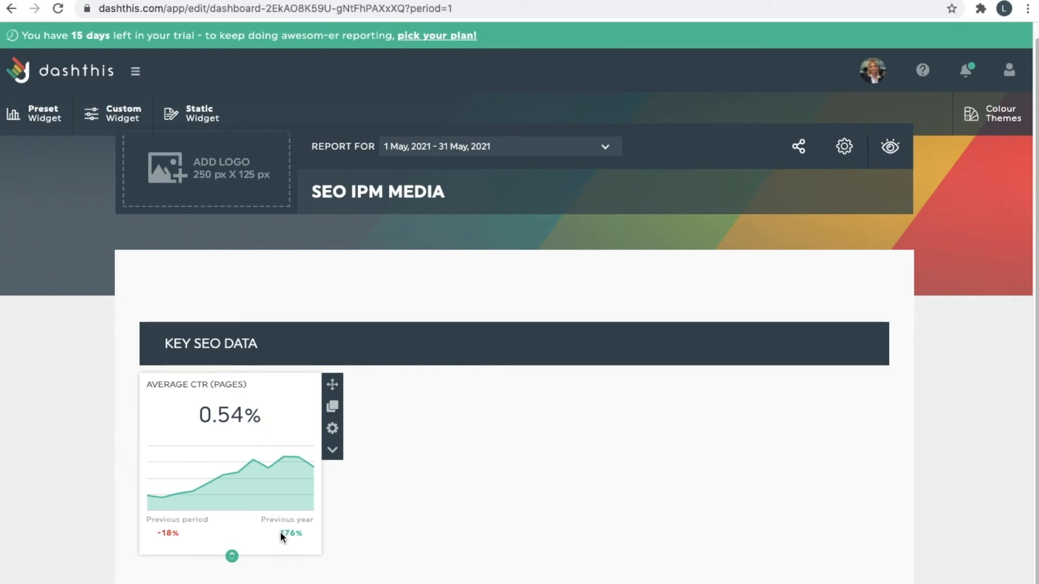
click(171, 536)
click(318, 469)
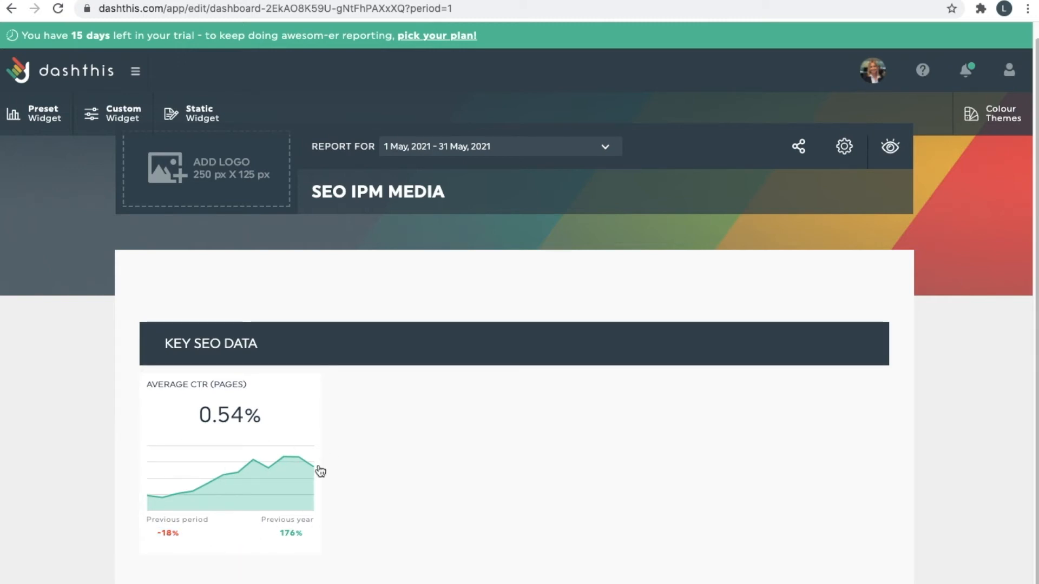
click(332, 450)
click(332, 451)
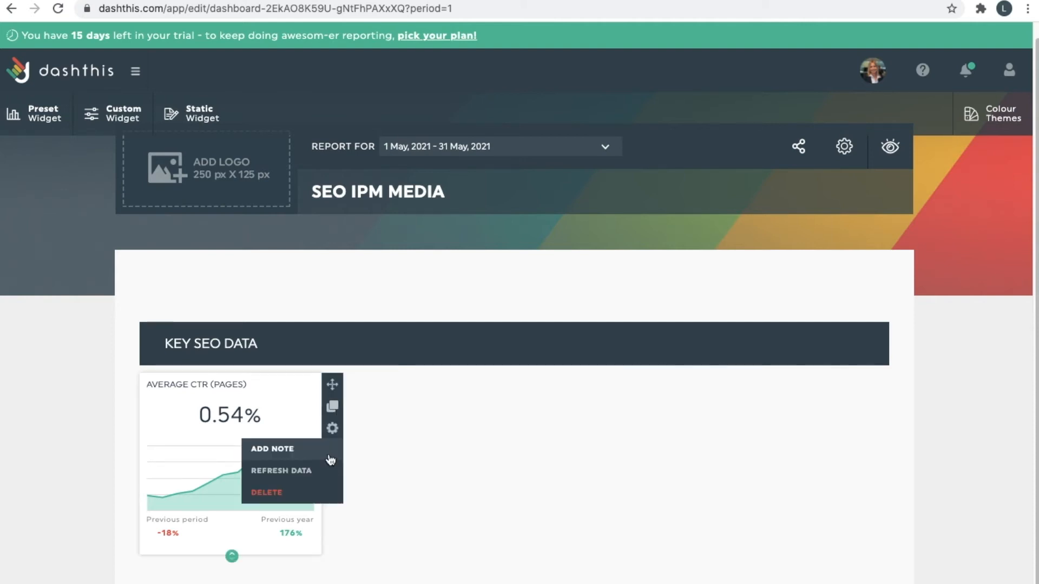
Try column, line and area chart styles for the Average CTR widget, keeping columns.
click(333, 428)
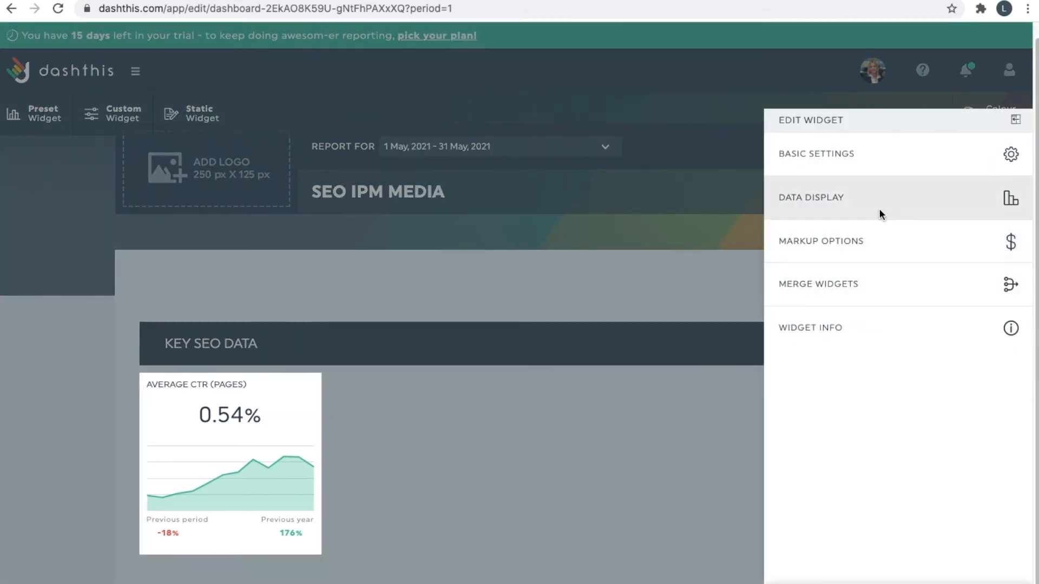
click(876, 159)
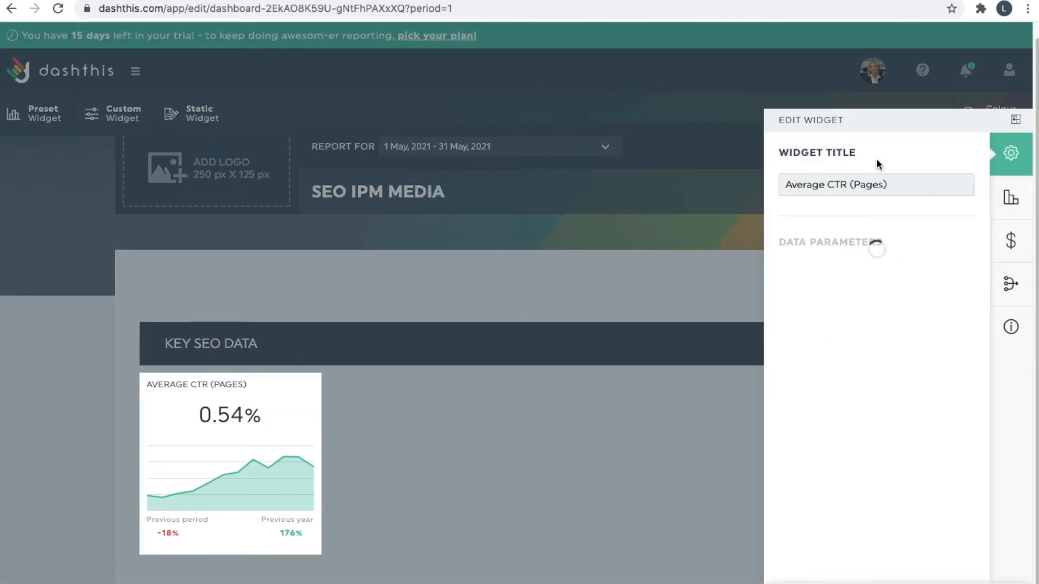
scroll(889, 333, down, 2)
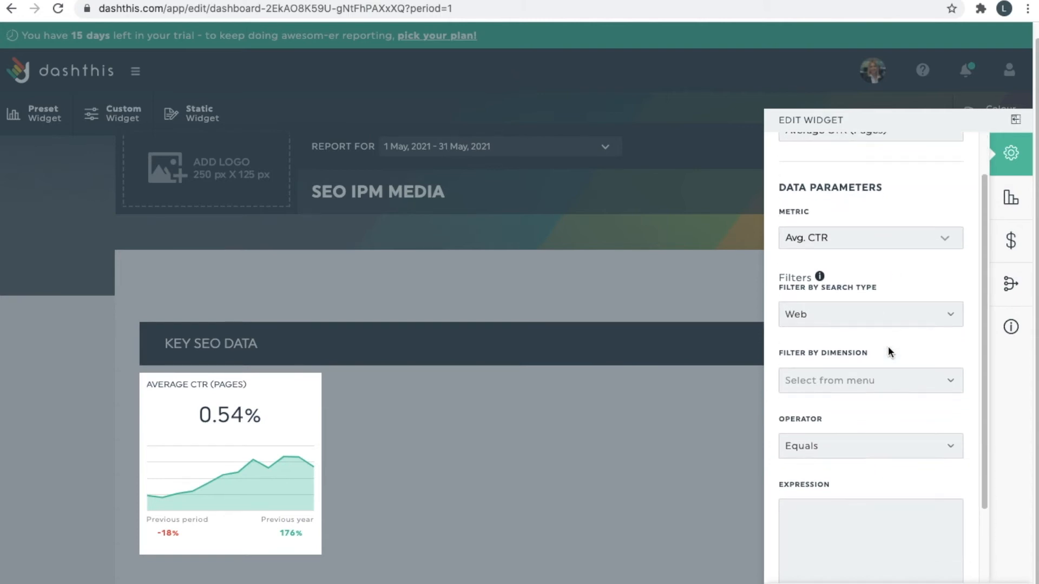
scroll(890, 246, down, 3)
scroll(911, 283, up, 5)
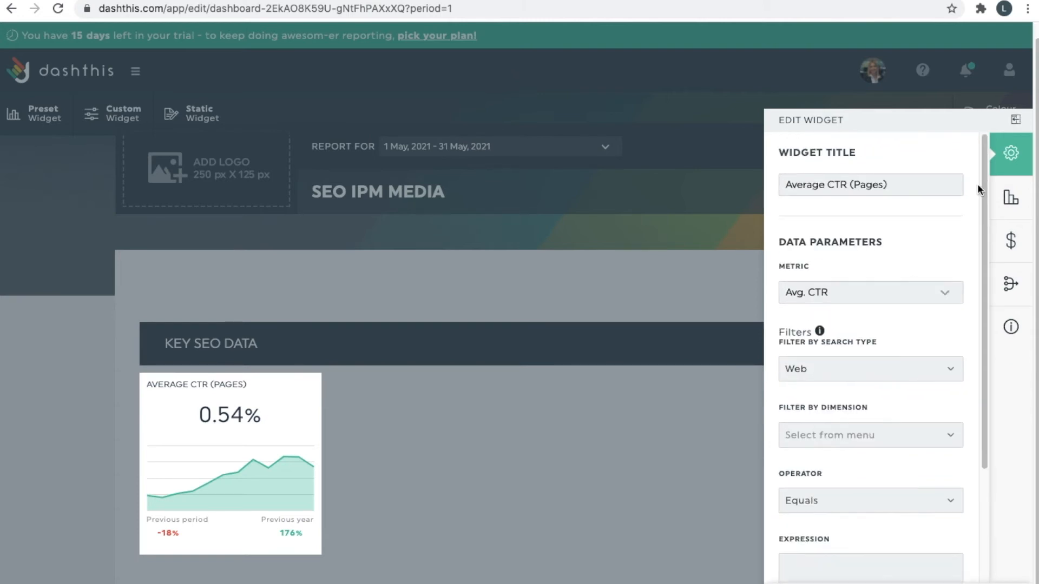
click(1003, 191)
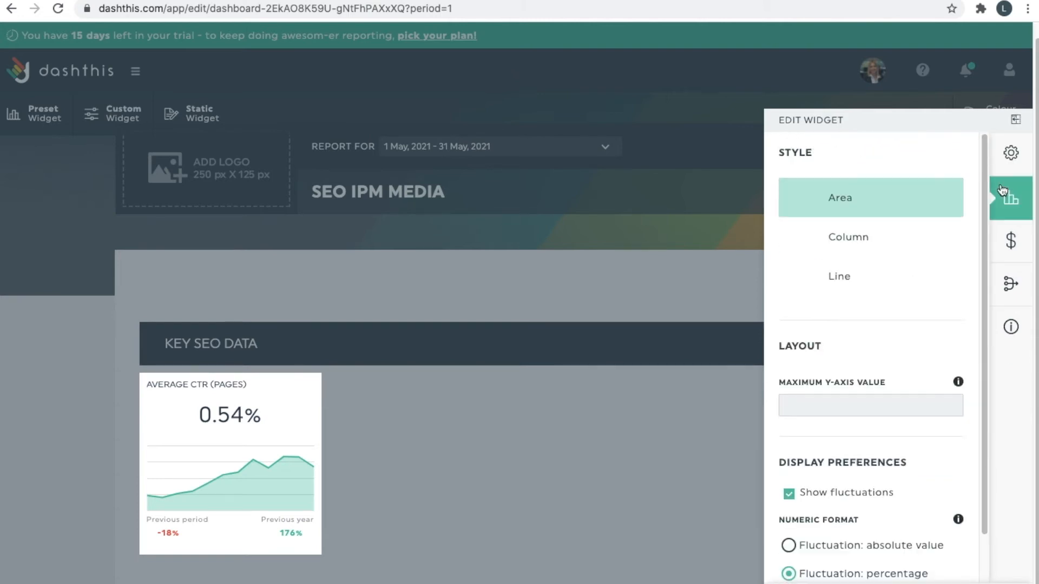
click(873, 237)
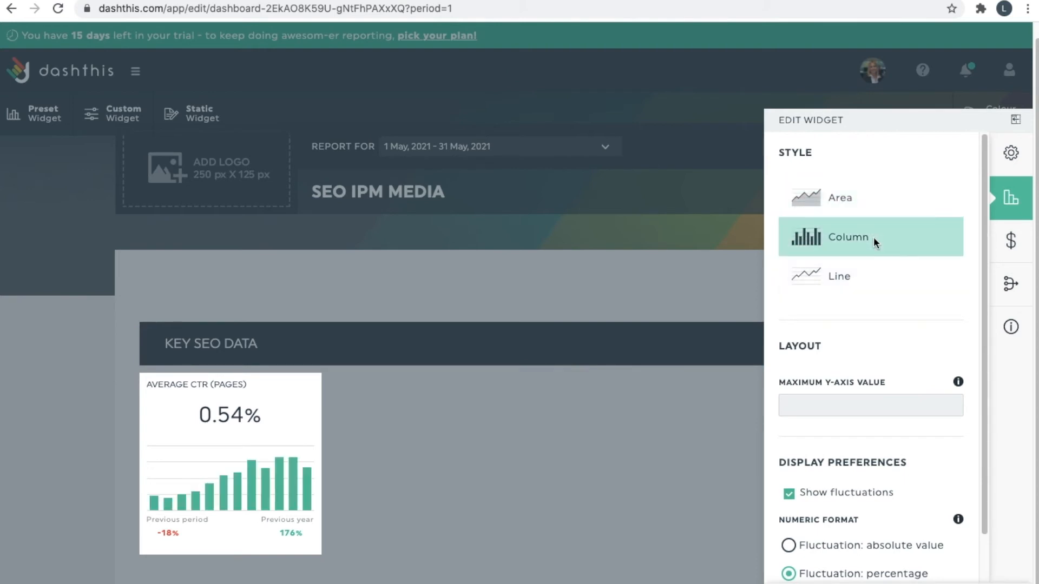
click(839, 287)
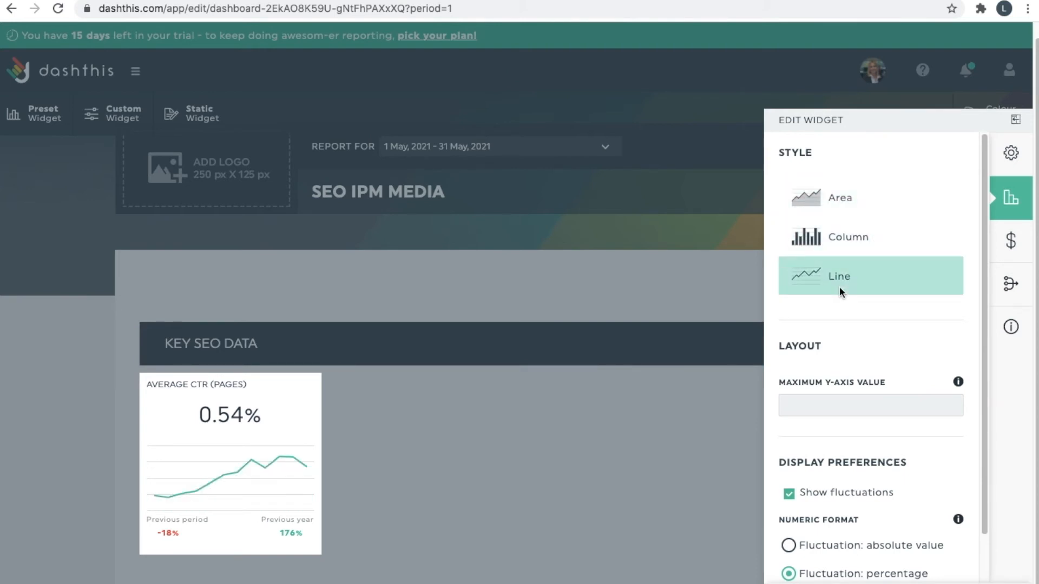
click(862, 202)
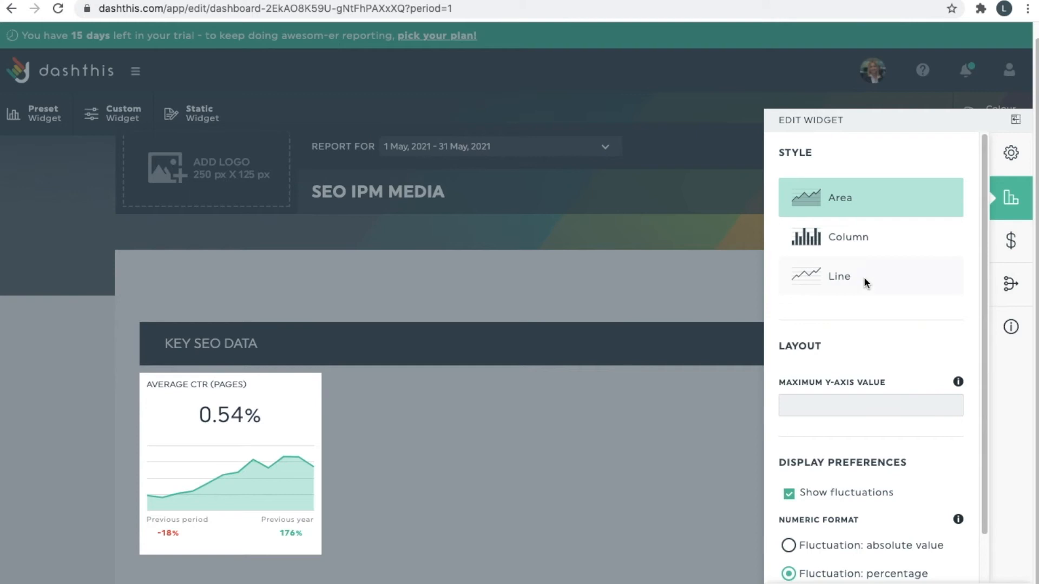
click(859, 252)
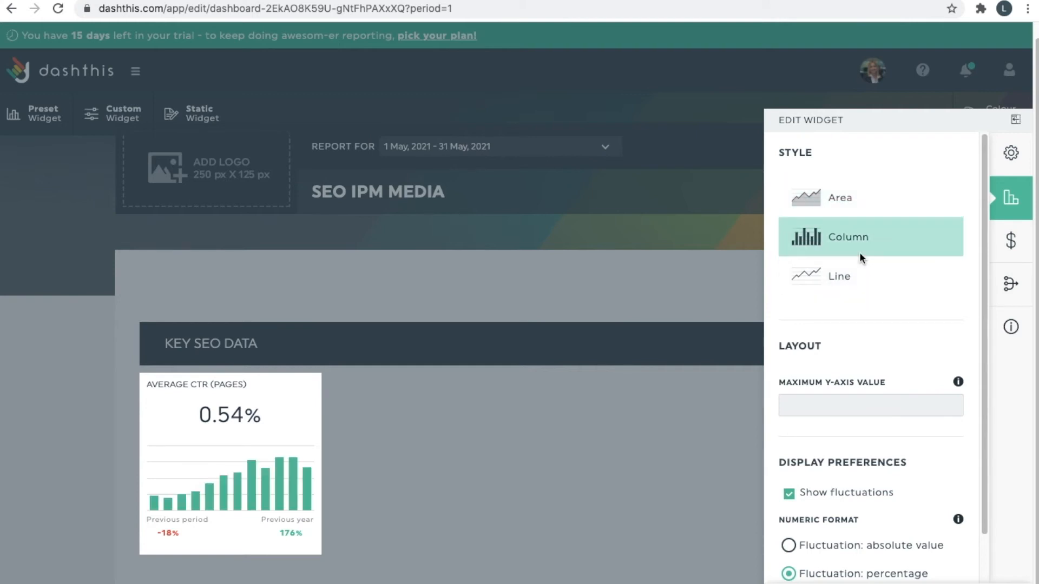
scroll(866, 319, down, 1)
Set the chart's maximum Y-axis value to -17 and review the Markup and Merge options.
click(850, 350)
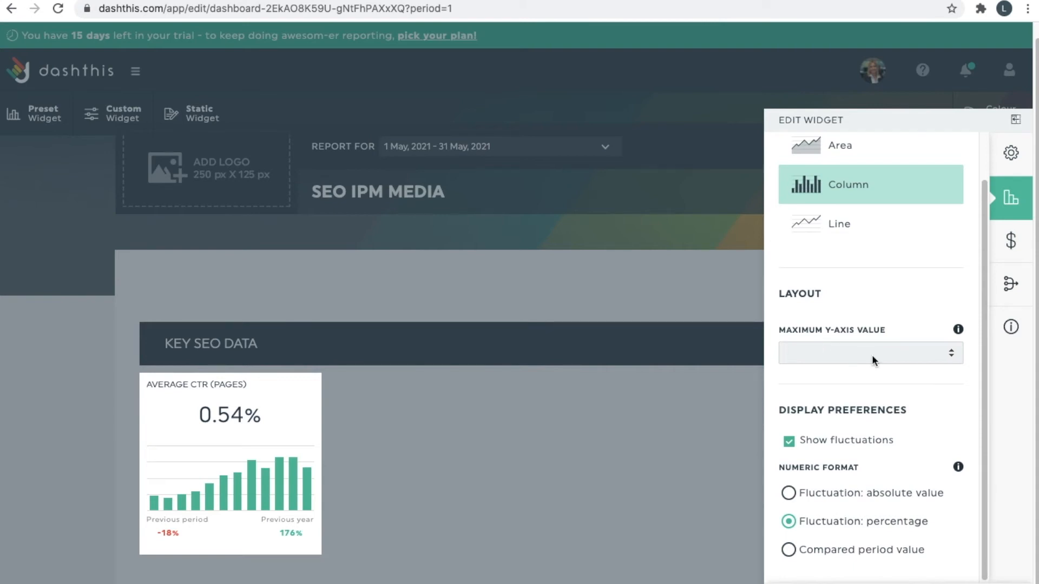
text(-15)
scroll(932, 360, down, 2)
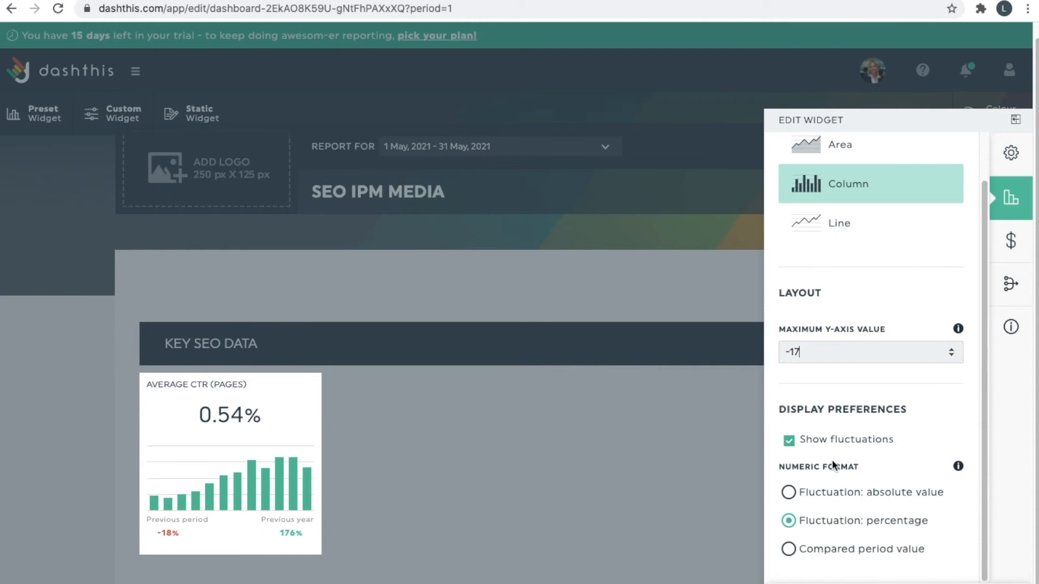
click(1004, 230)
click(1010, 284)
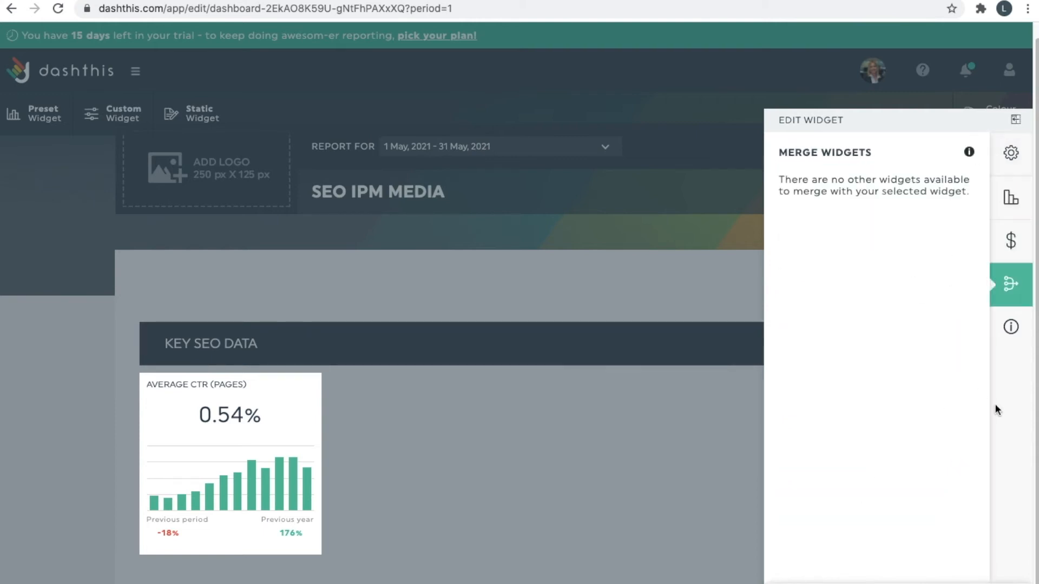
Shorten the Average CTR widget so only 0.54% and its fluctuations show, hiding the chart.
click(675, 502)
mouse_move(304, 443)
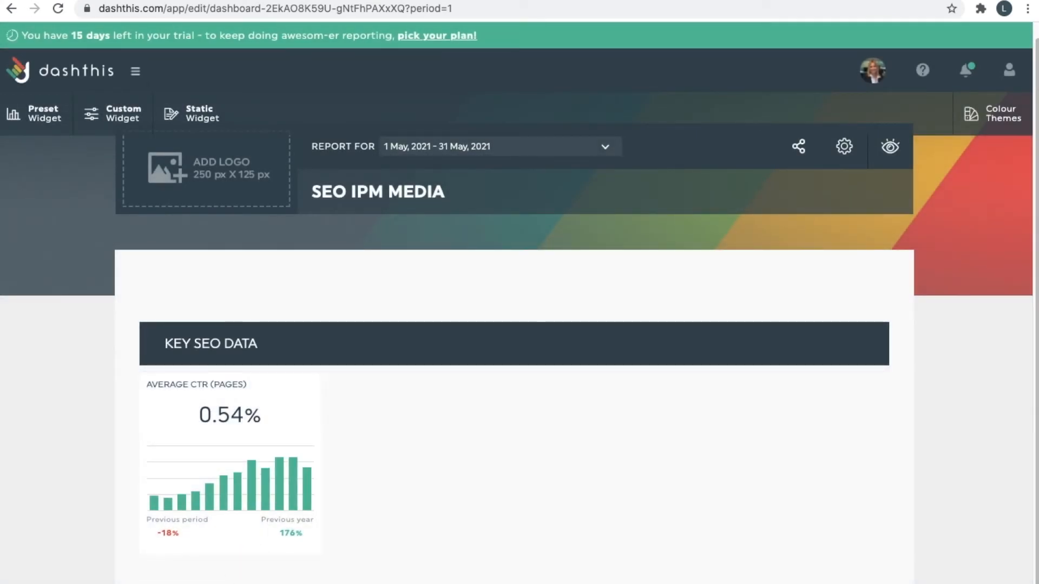
drag(356, 580, 321, 461)
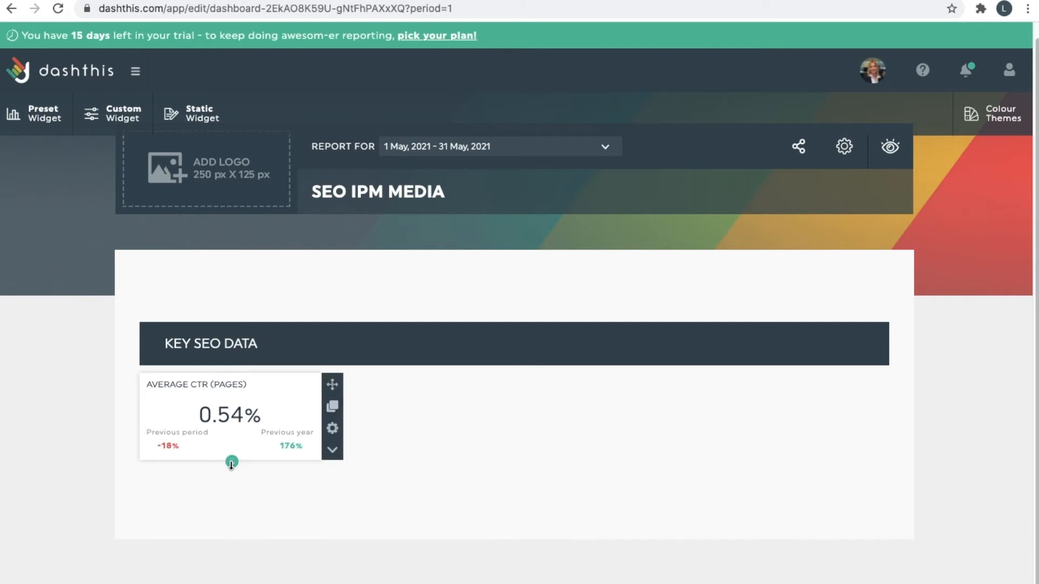
Restore the Average CTR widget to full height and duplicate it.
drag(232, 464, 229, 554)
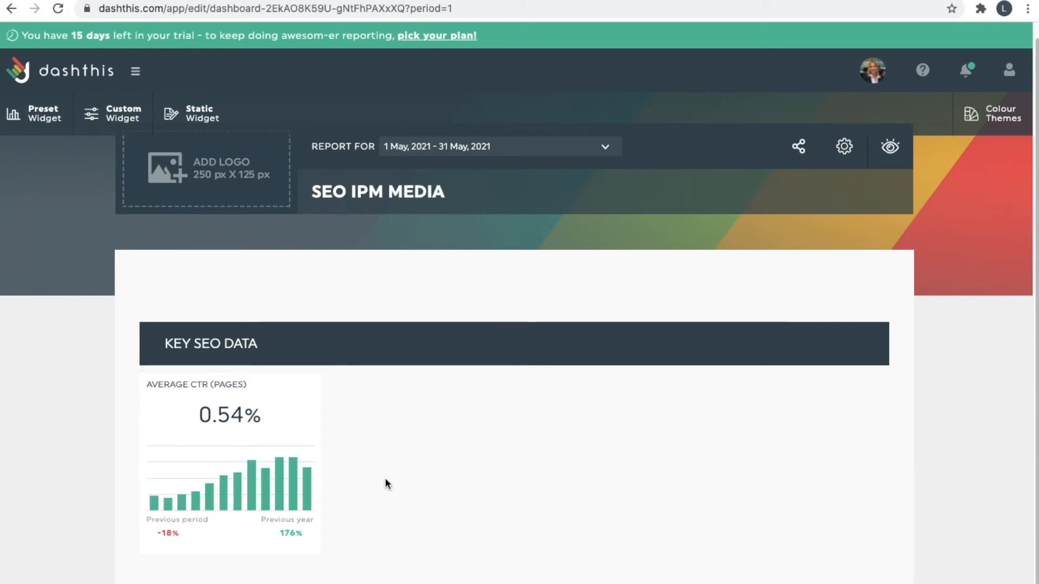
scroll(384, 483, down, 1)
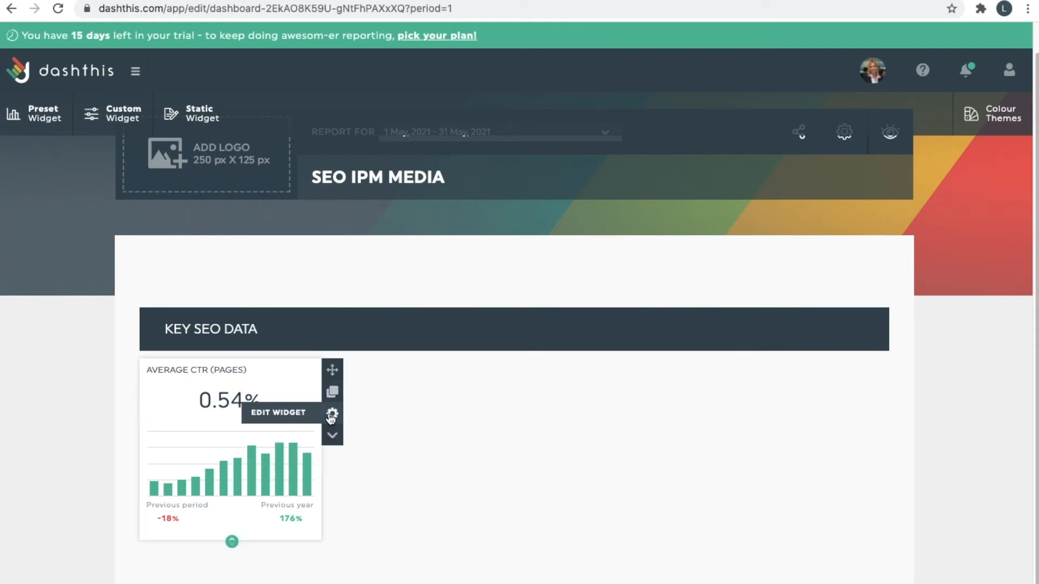
click(333, 402)
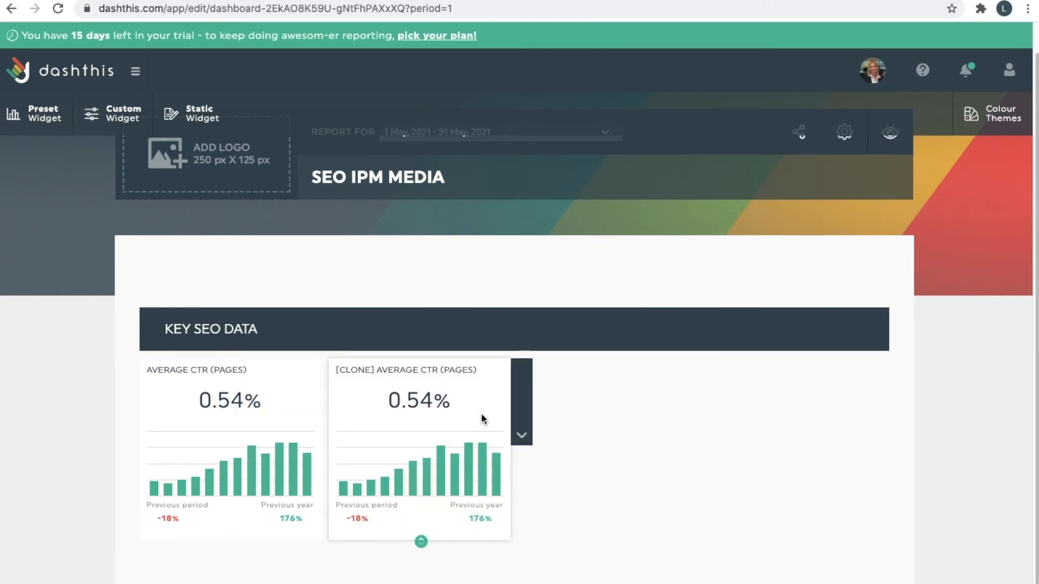
Delete the cloned Average CTR widget and bring up Google Search Console's preset widgets.
click(334, 436)
click(522, 436)
click(518, 437)
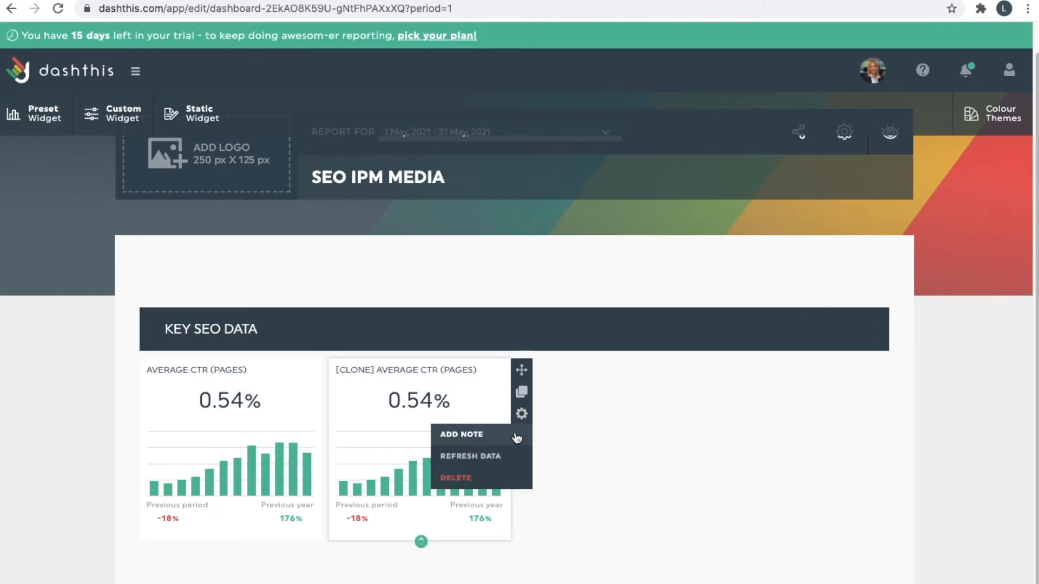
click(499, 476)
click(641, 385)
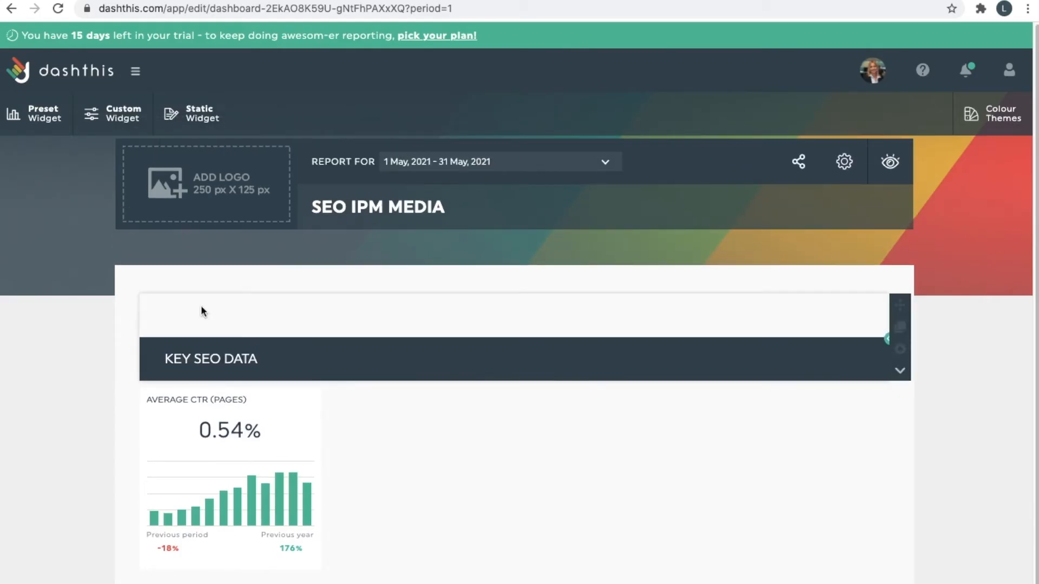
click(59, 114)
click(160, 253)
Add the Top Clicks (Pages) widget, listing pages from 162 clicks down to 4.
scroll(187, 371, down, 3)
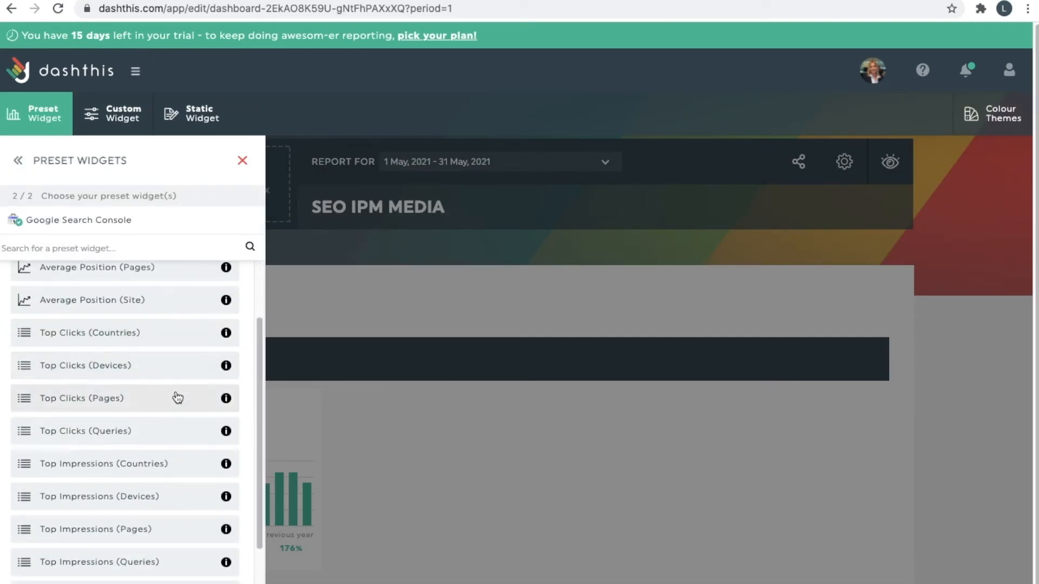
click(177, 397)
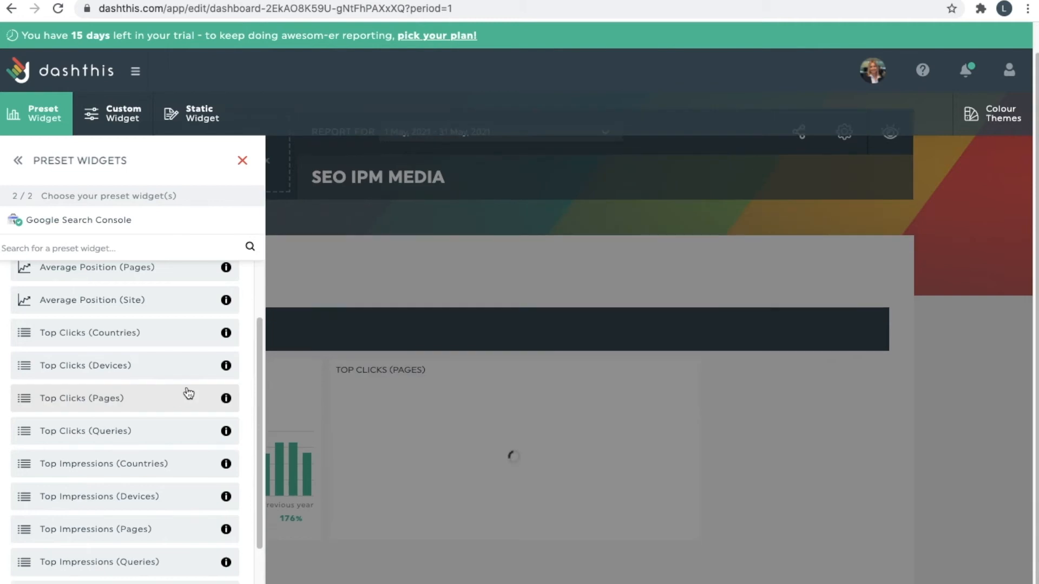
click(768, 430)
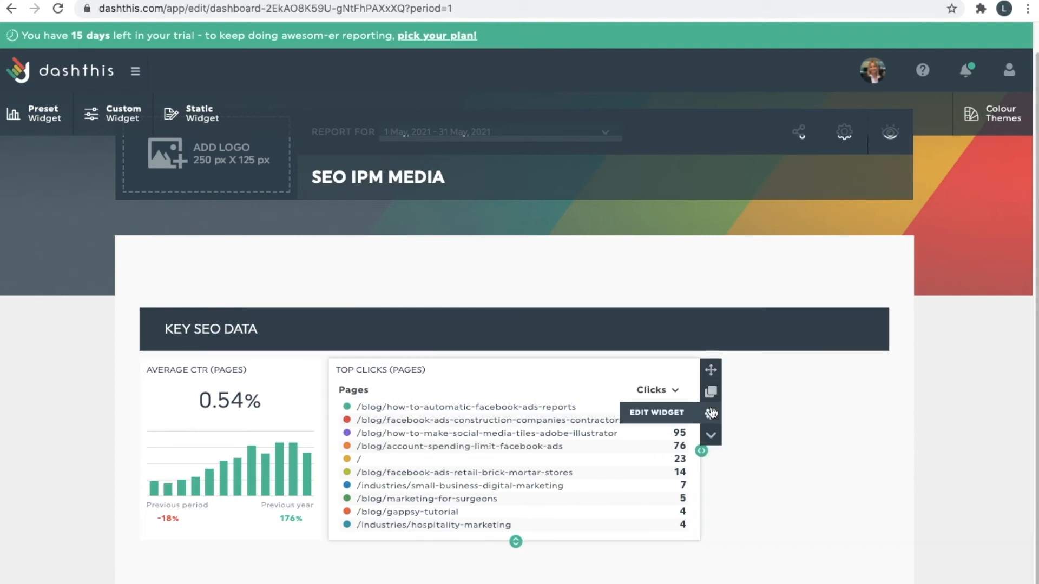
Set the Top Clicks (Pages) widget's data display to Pie with list.
click(711, 414)
click(885, 172)
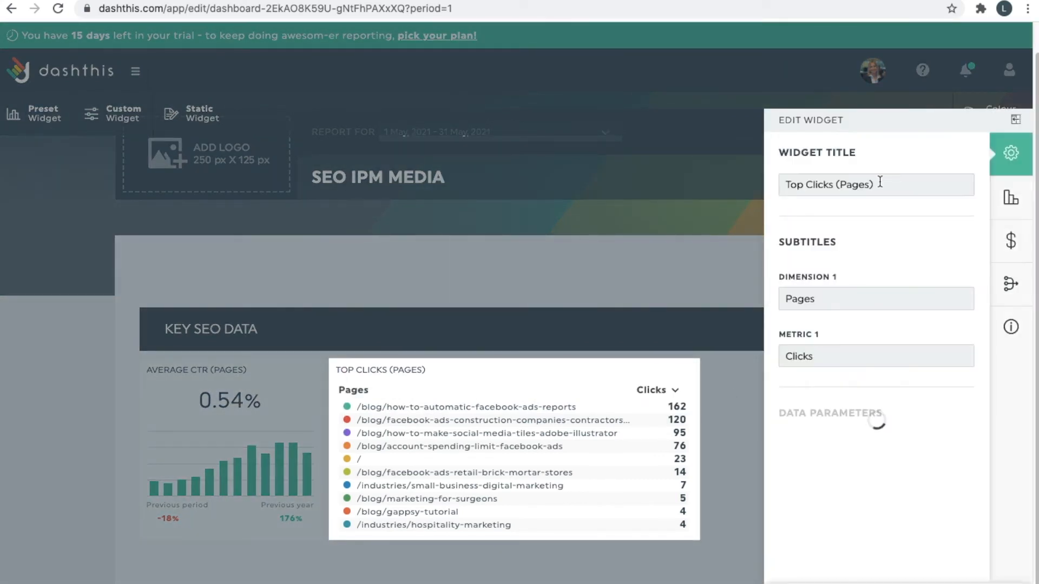
click(1004, 204)
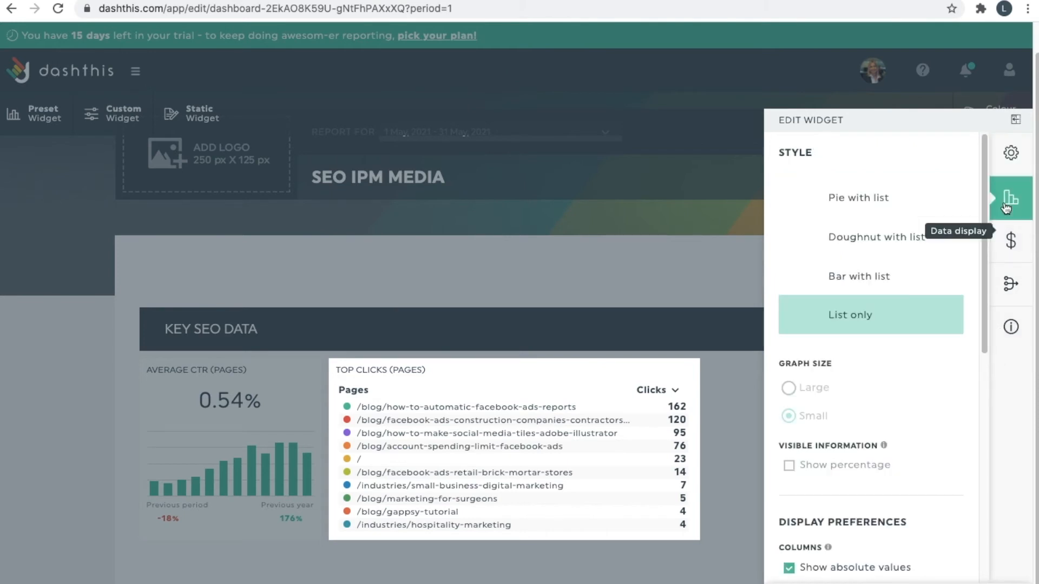
click(858, 195)
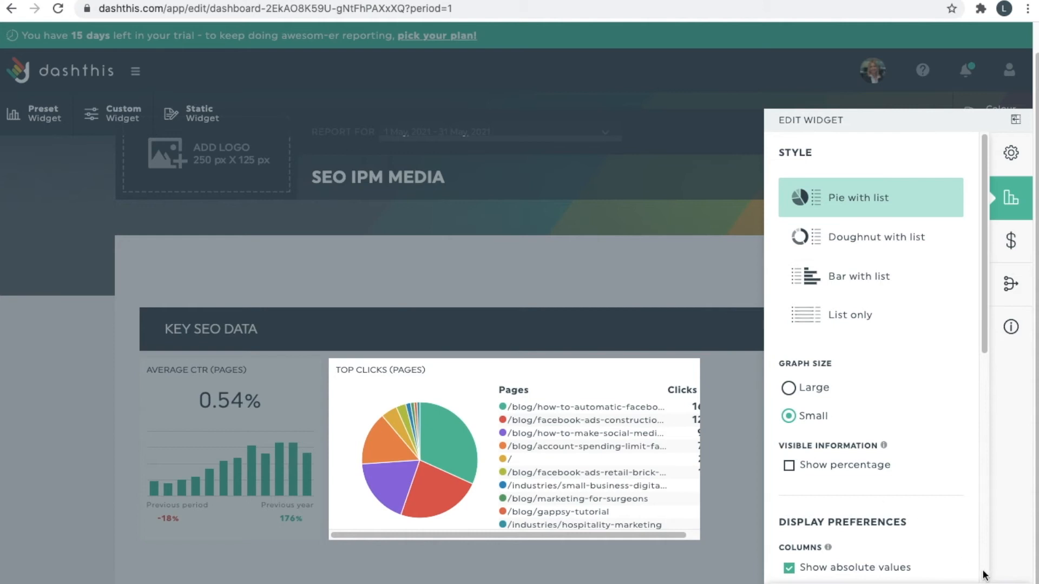
click(733, 496)
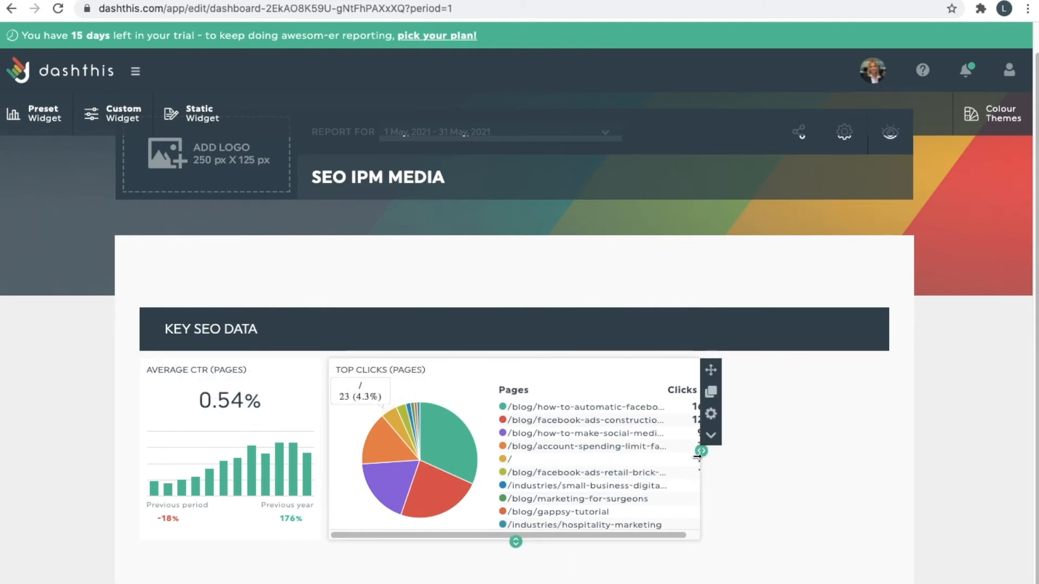
Stretch Top Clicks (Pages) to the section's right edge and size it to ten page rows.
drag(700, 456, 860, 454)
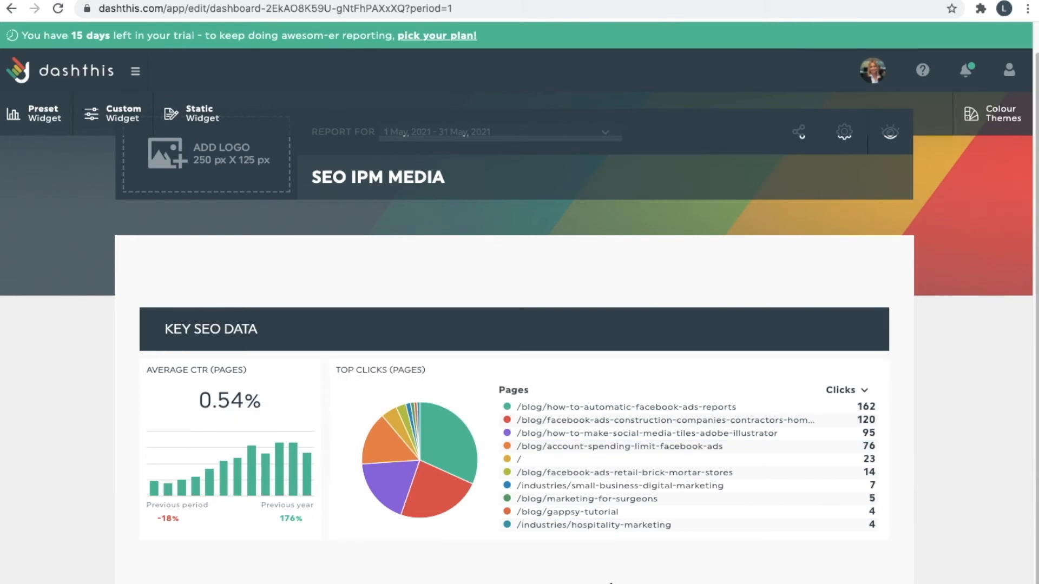
drag(611, 583, 611, 583)
scroll(691, 426, down, 2)
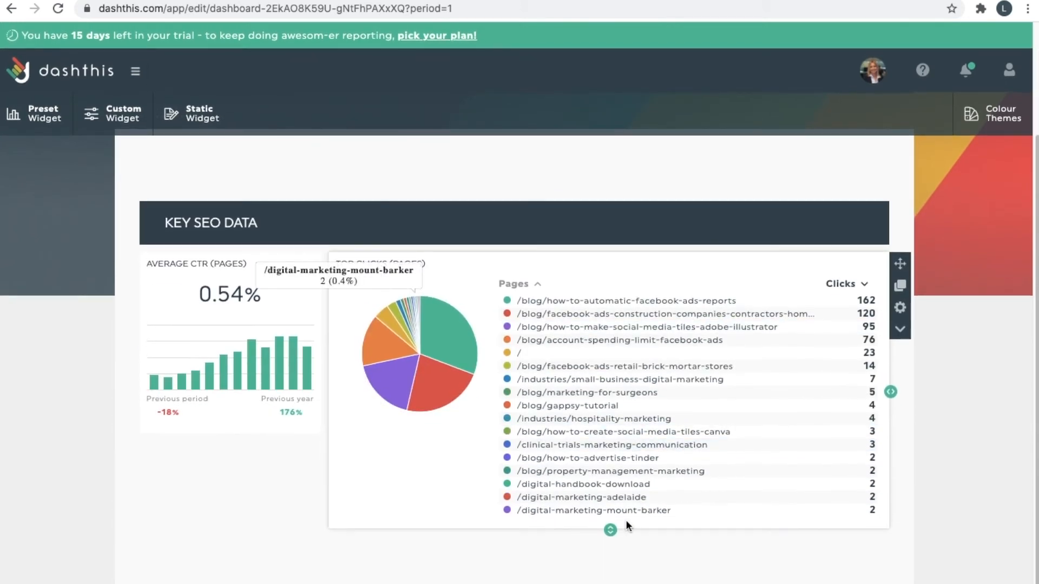
drag(611, 533, 606, 480)
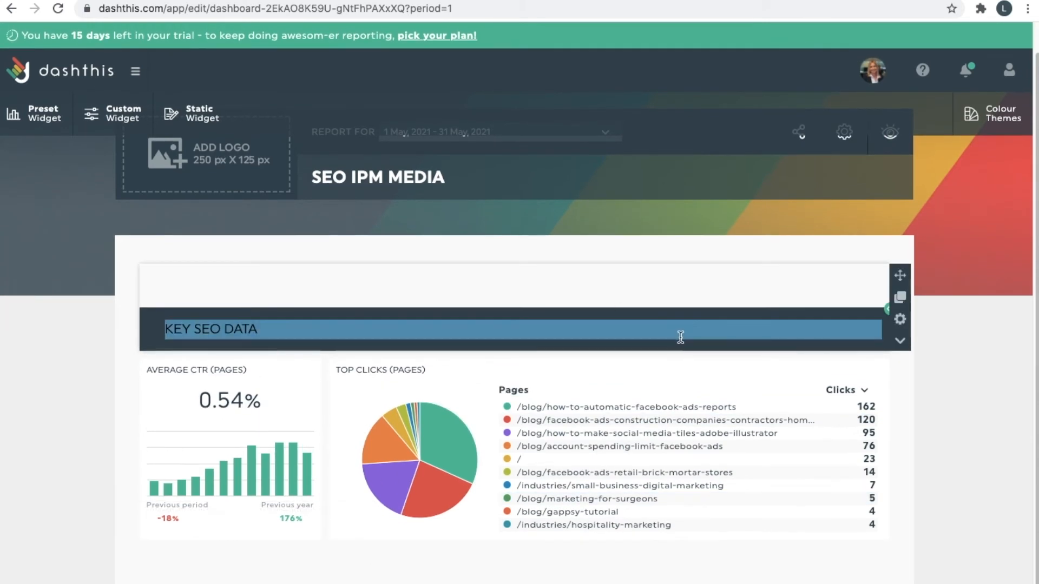
Duplicate the KEY SEO DATA header and retitle the copy 'IN-DEPTH SEO'.
click(900, 297)
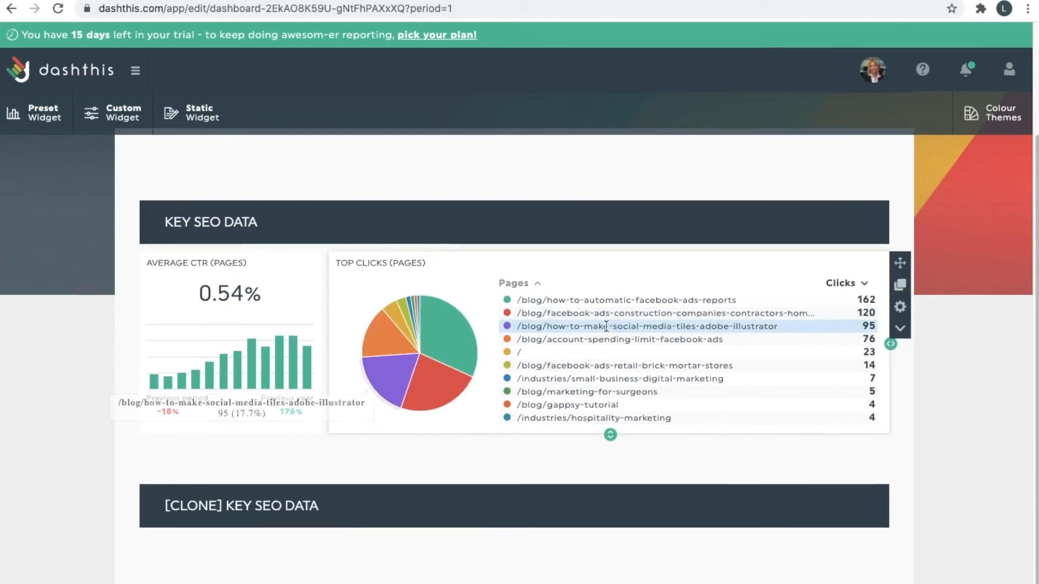
click(260, 507)
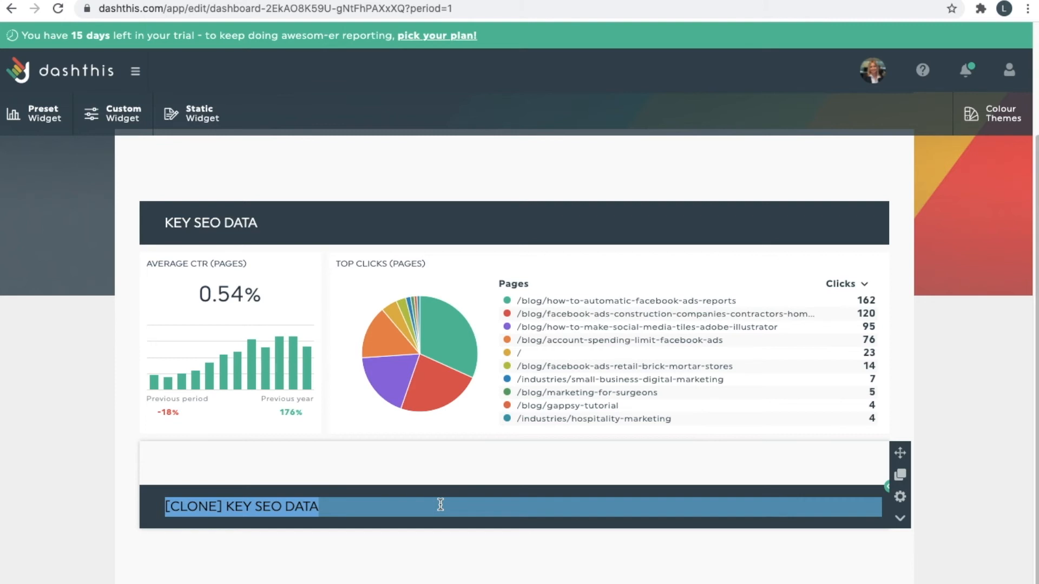
text(IN-DEP)
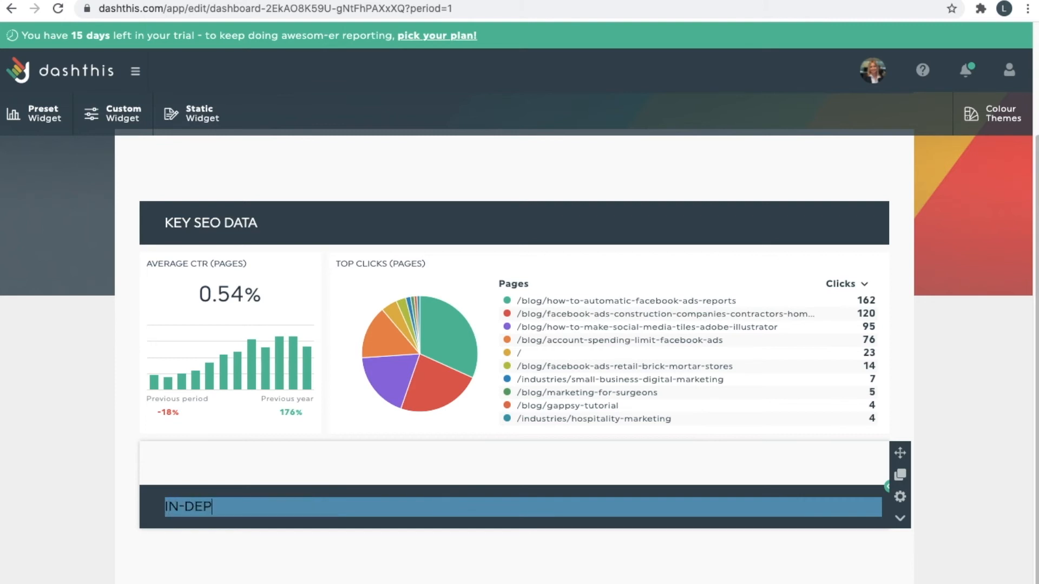
text(TH SEO)
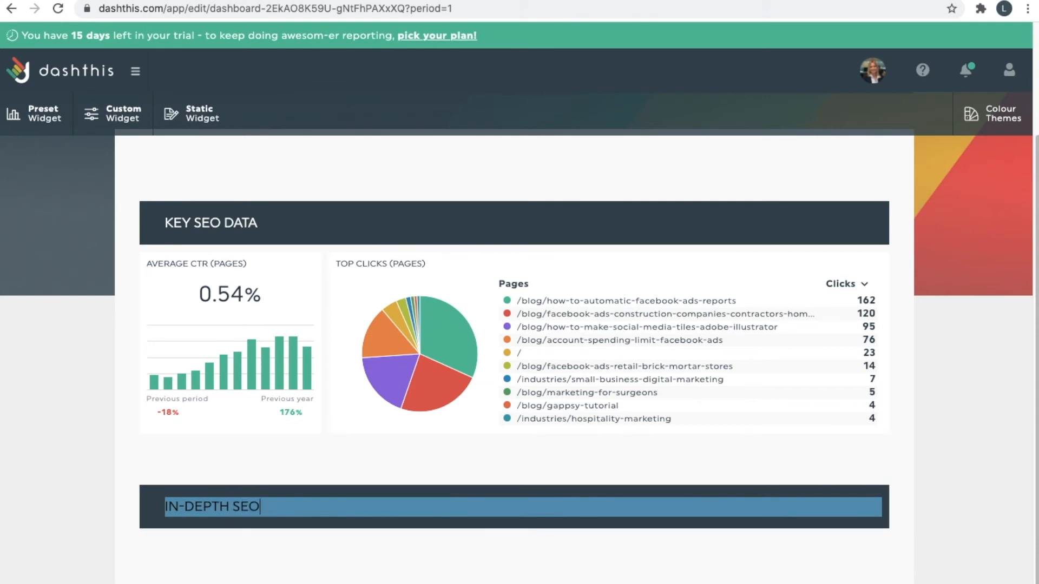
key(Return)
scroll(281, 473, up, 3)
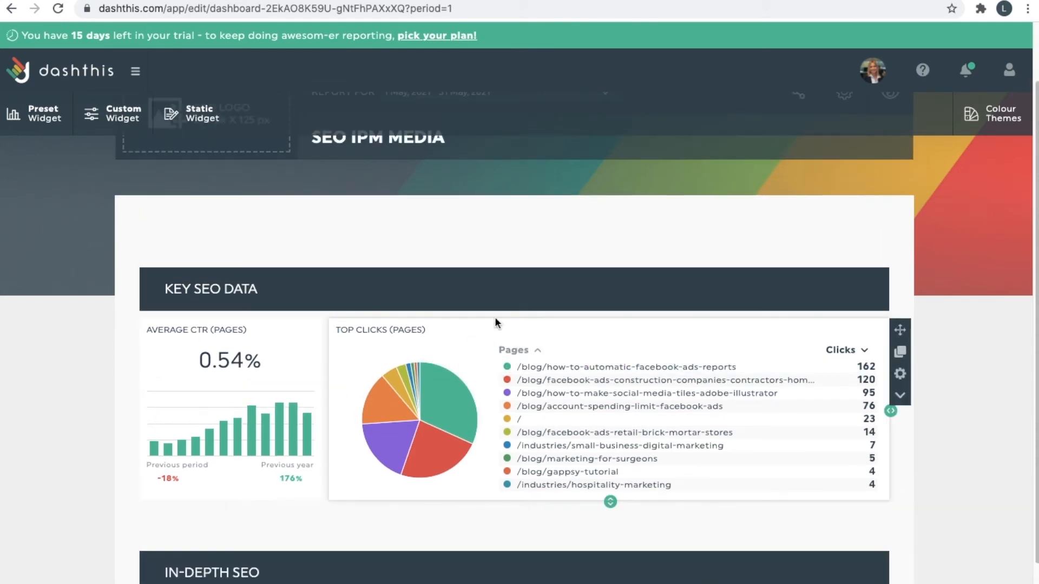
scroll(619, 482, down, 3)
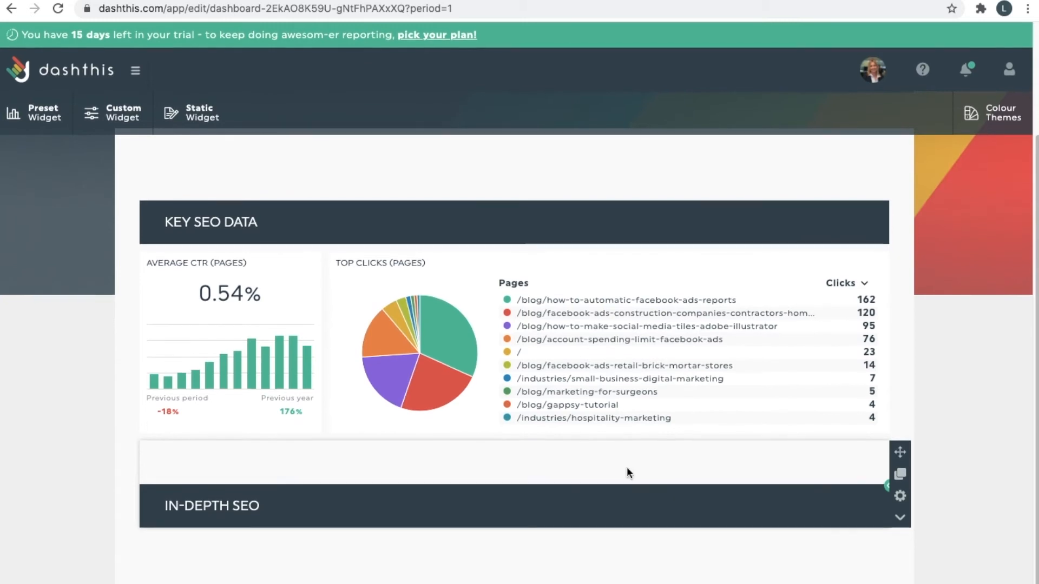
Duplicate Top Clicks (Pages) so a [CLONE] copy appears under the IN-DEPTH SEO header.
scroll(878, 470, down, 1)
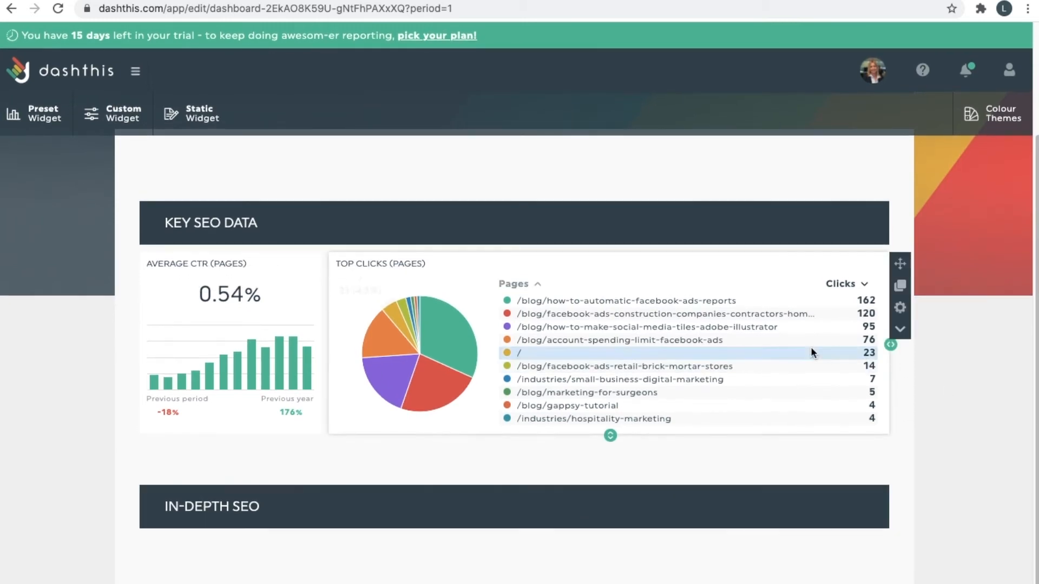
mouse_move(898, 295)
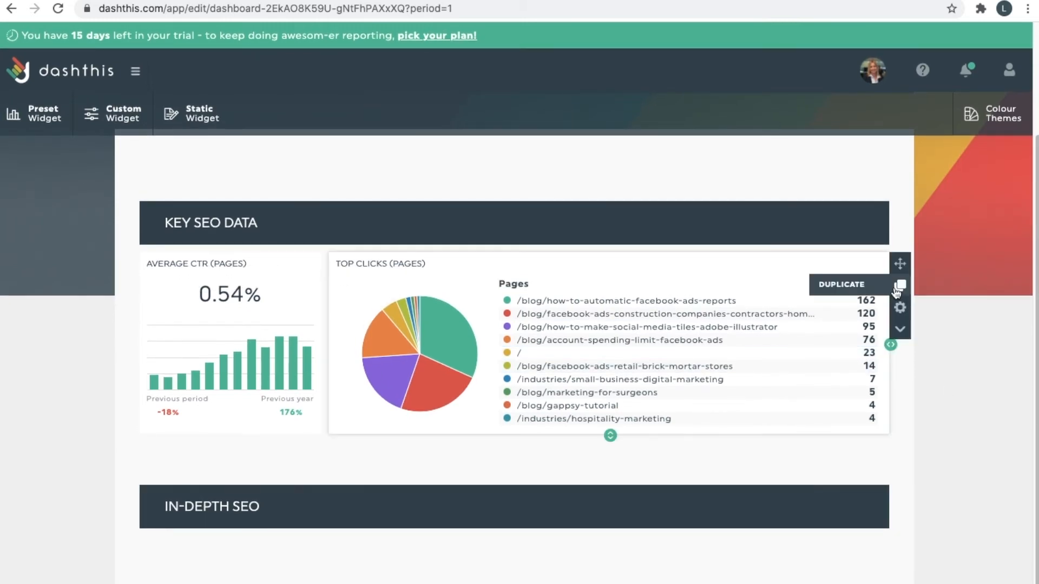
click(897, 287)
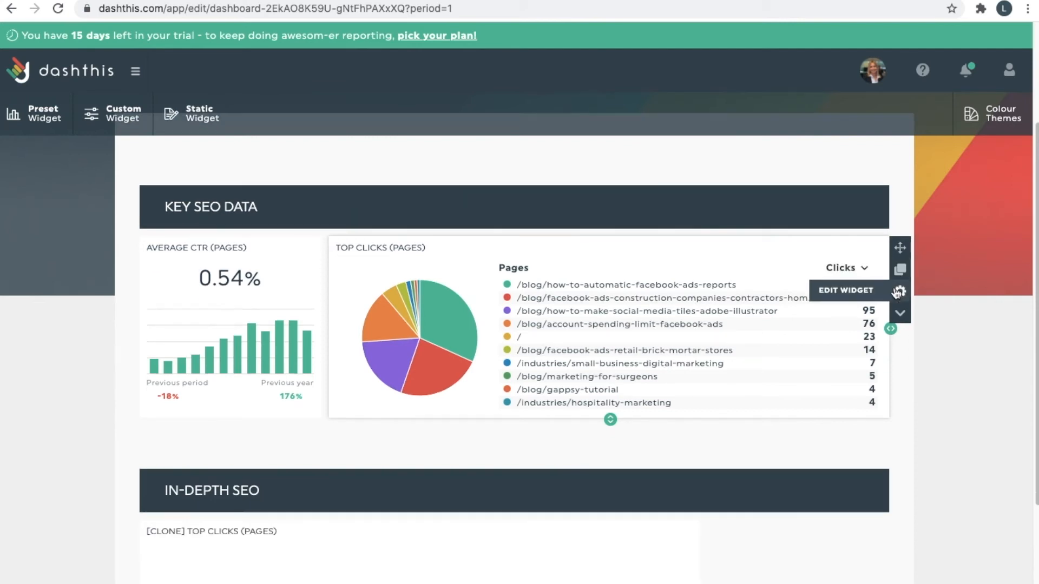
scroll(758, 325, down, 4)
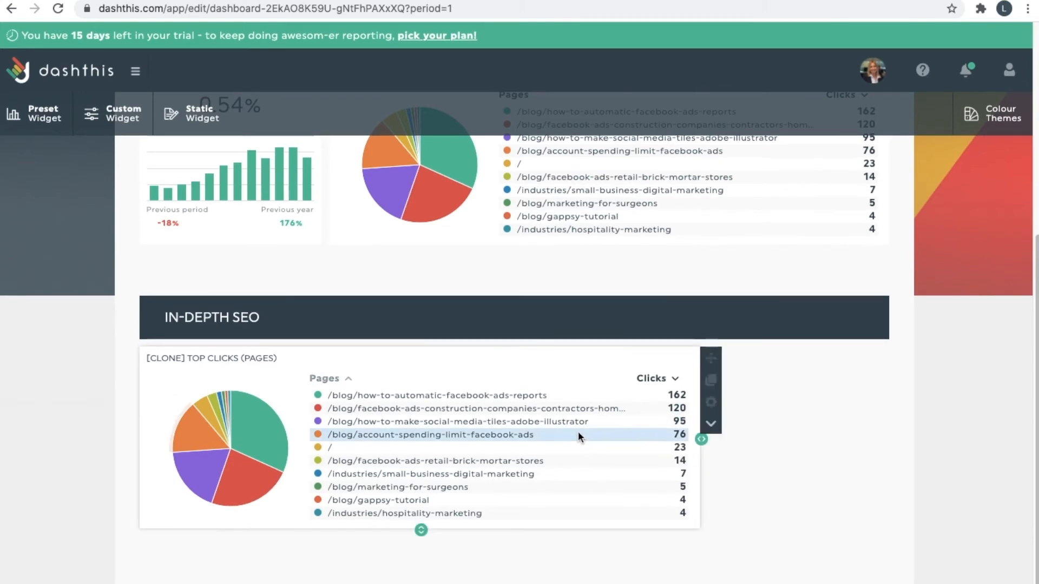
mouse_move(456, 352)
scroll(456, 354, up, 3)
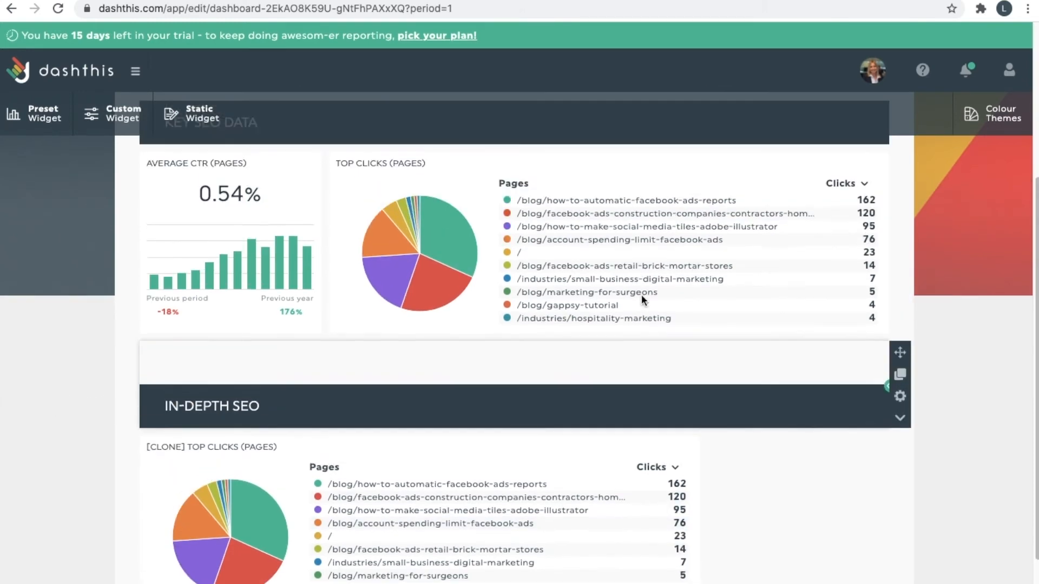
scroll(420, 261, down, 2)
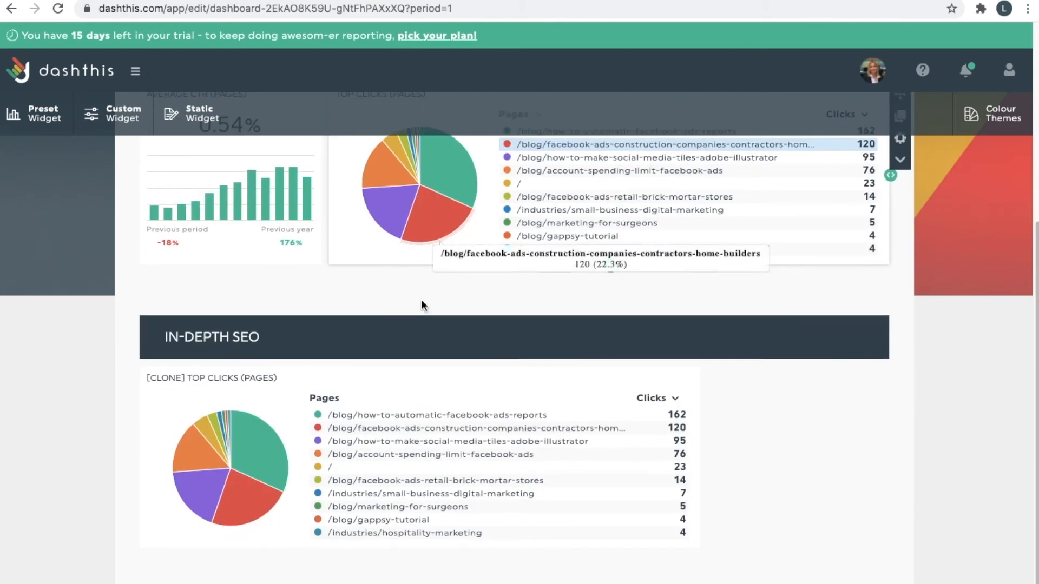
key(Return)
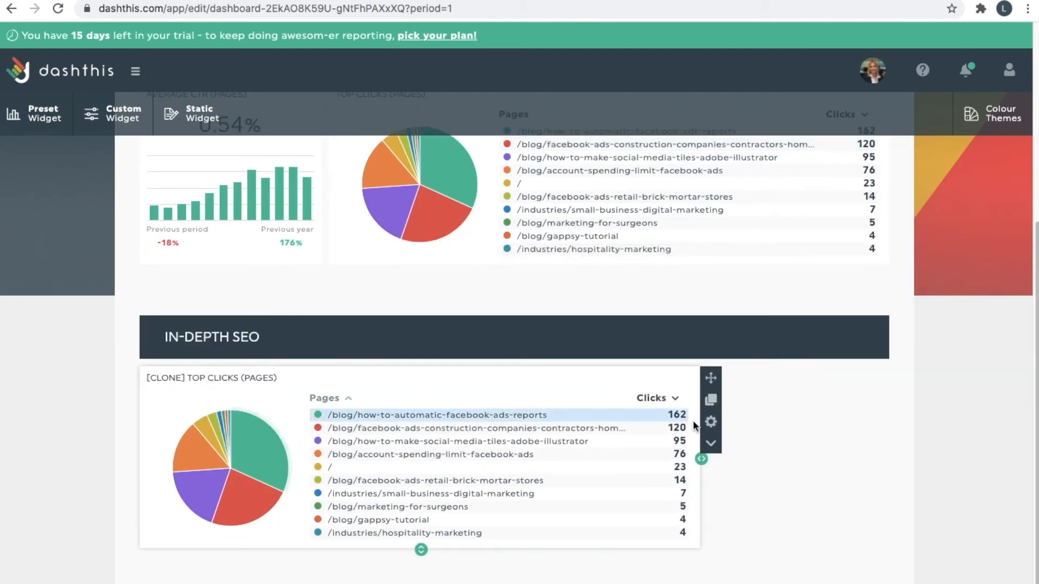
Replace the copy's '[Clone] Top' title prefix with 'Top' and relabel its first column 'Impressions'.
click(705, 418)
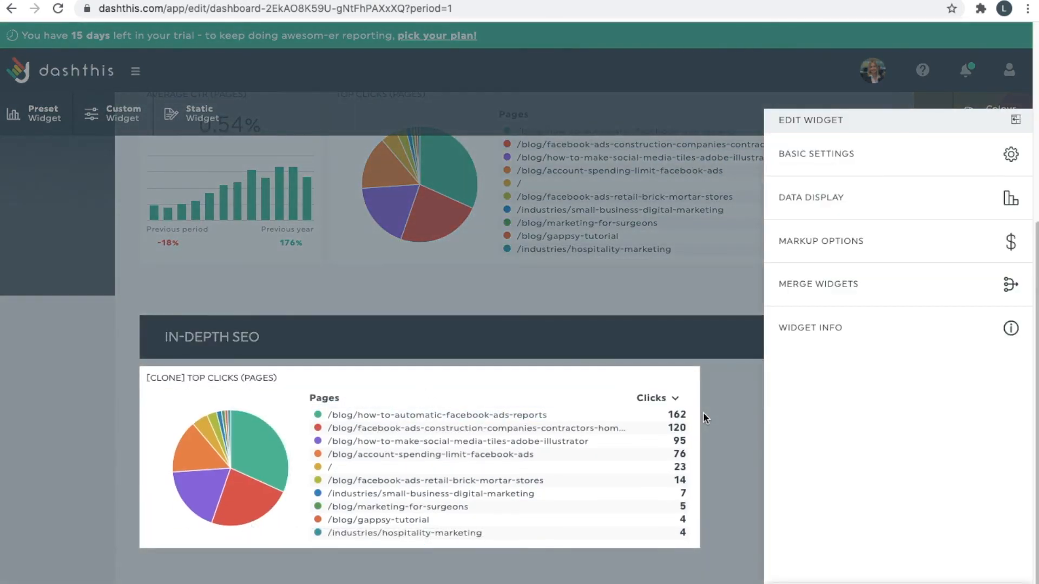
click(893, 160)
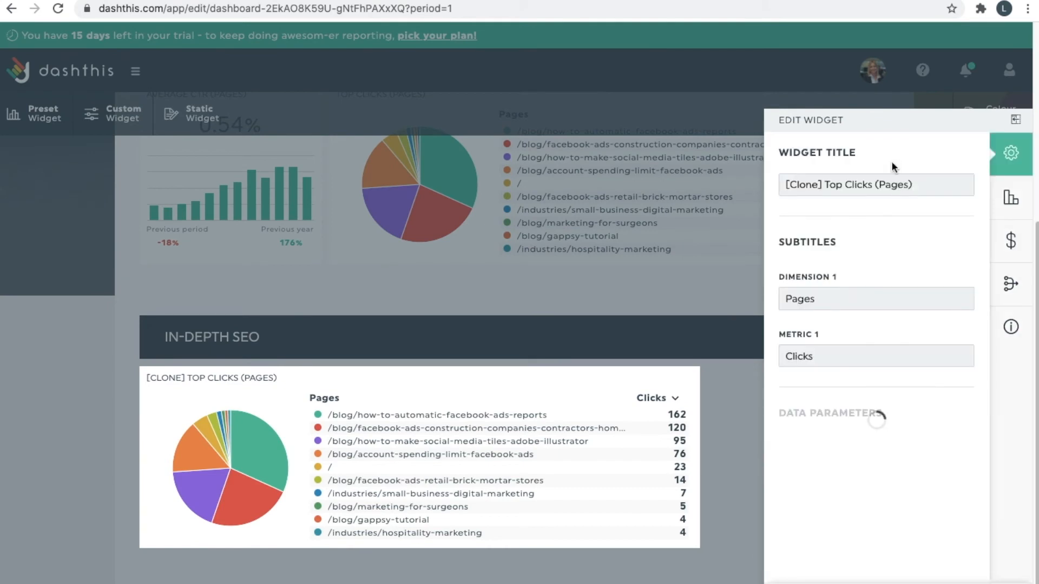
drag(843, 185, 786, 185)
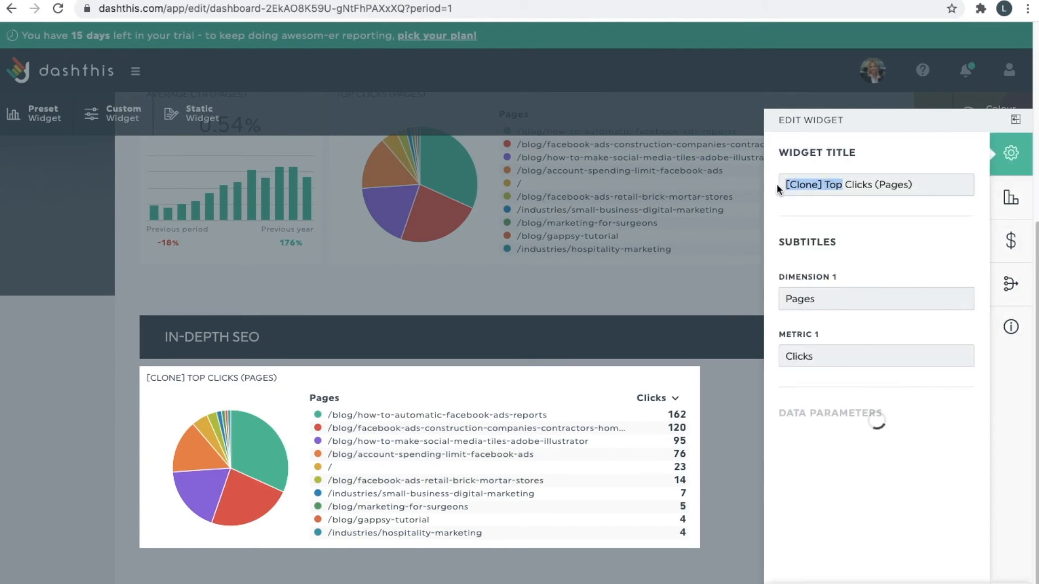
text(Top)
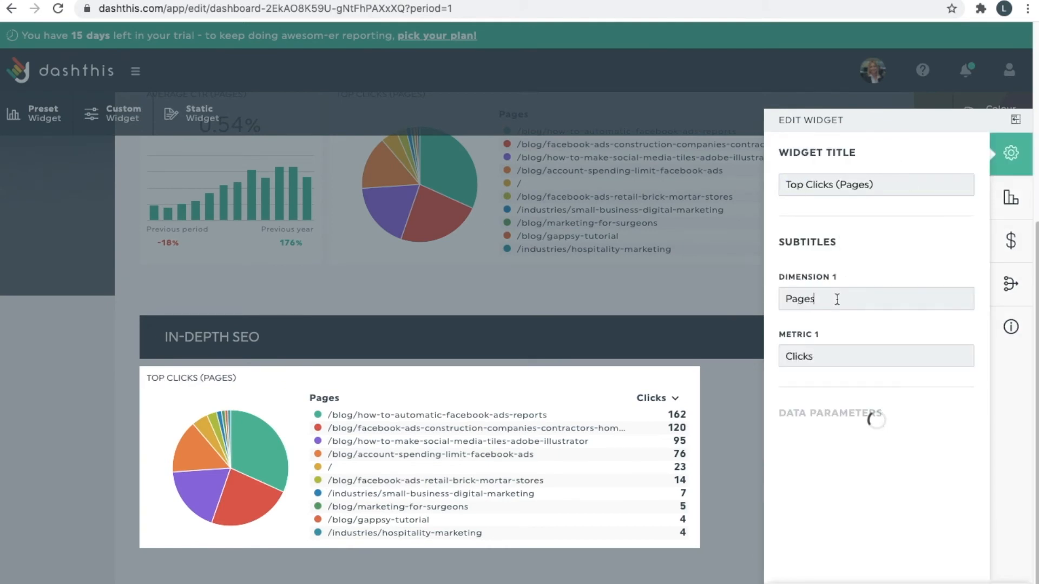
double_click(816, 300)
text(Impressions)
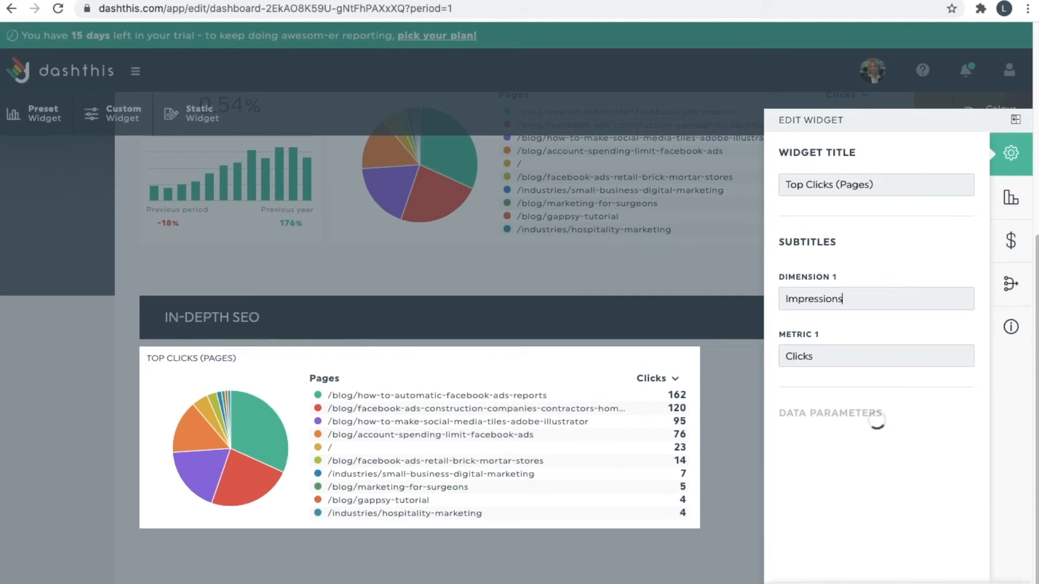
click(880, 582)
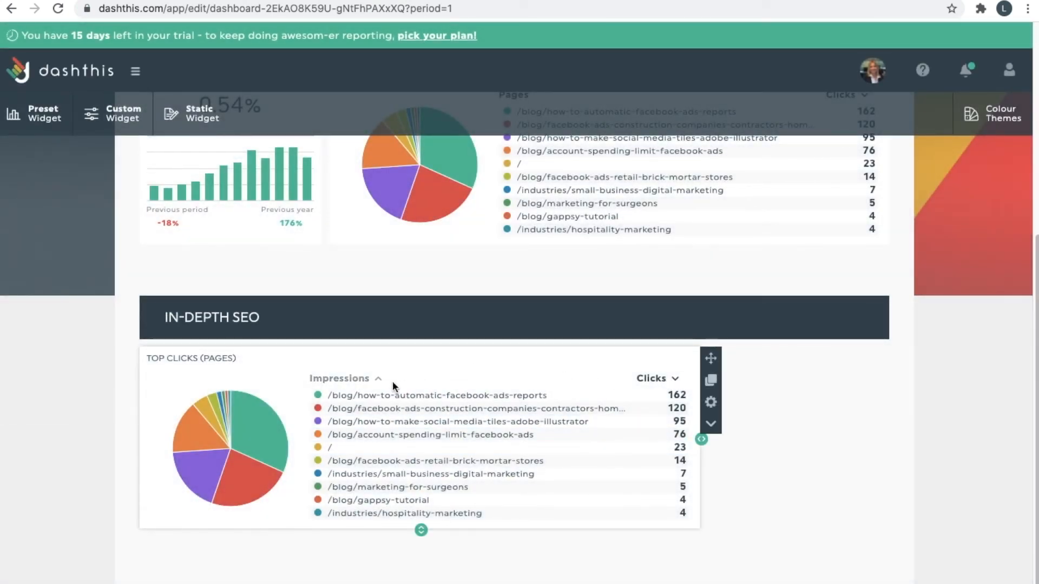
click(709, 402)
click(878, 212)
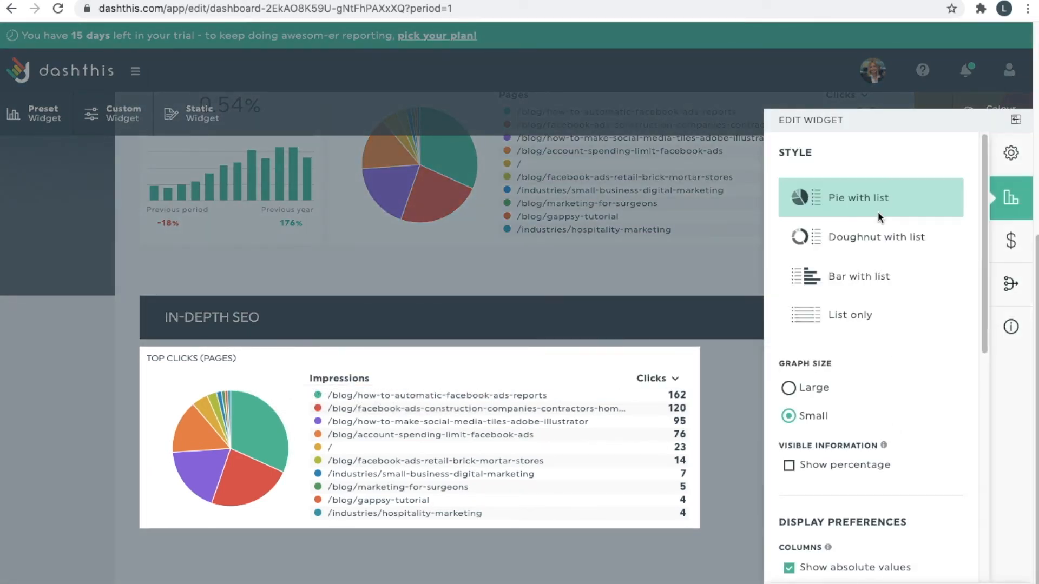
Change the copied widget's first column label back to 'Pages'.
click(1011, 153)
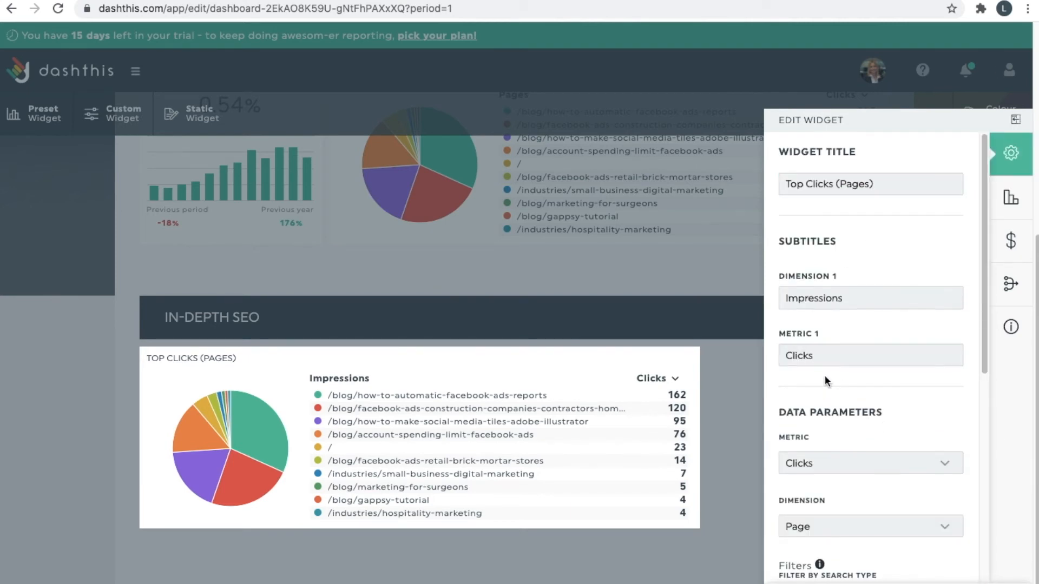
scroll(828, 367, down, 1)
double_click(851, 245)
text(Pages)
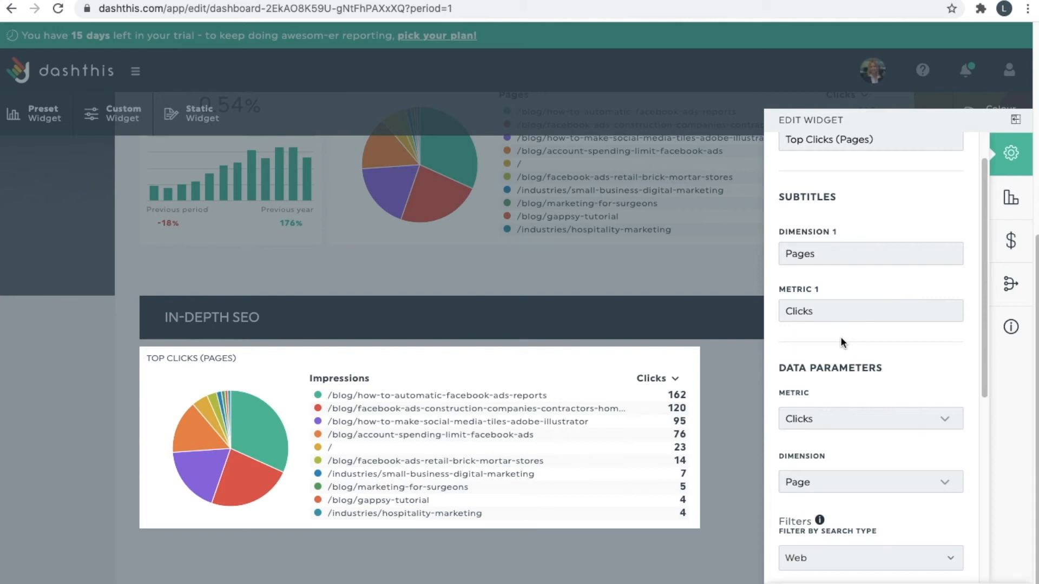
Choose Impressions as the copied widget's metric and close settings to reload its data.
scroll(842, 342, down, 1)
click(849, 397)
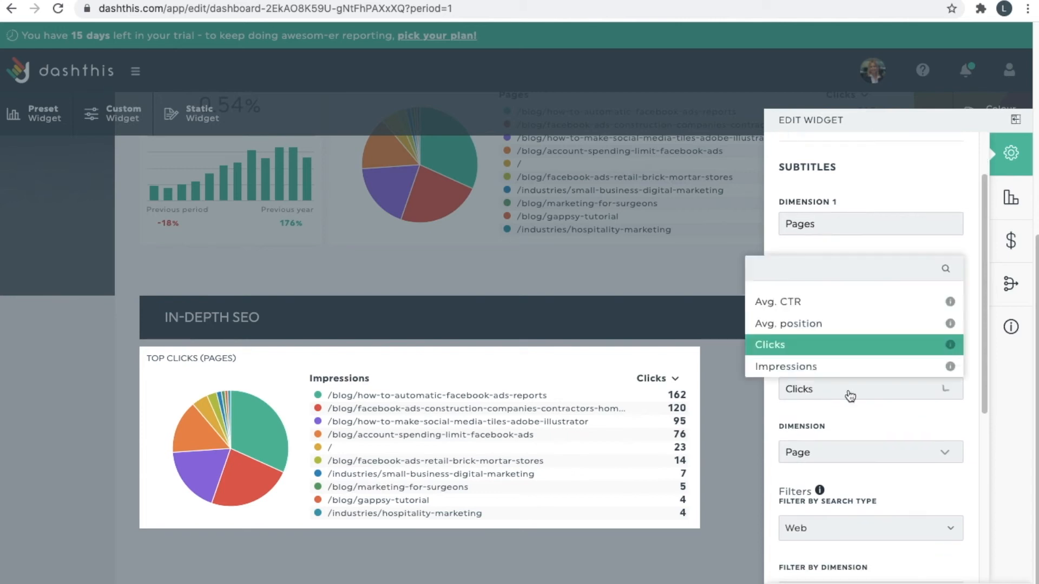
click(850, 367)
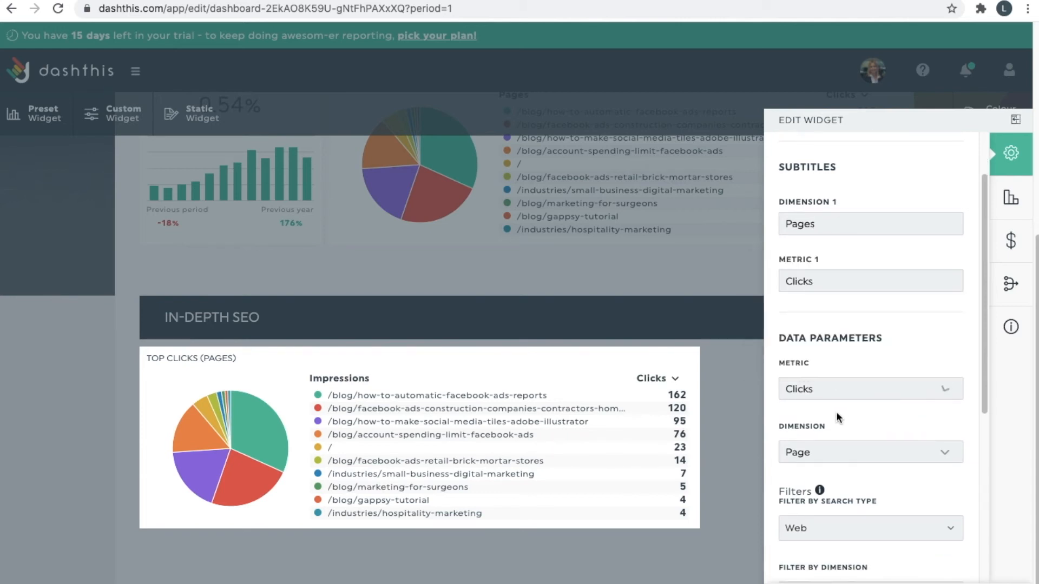
click(873, 395)
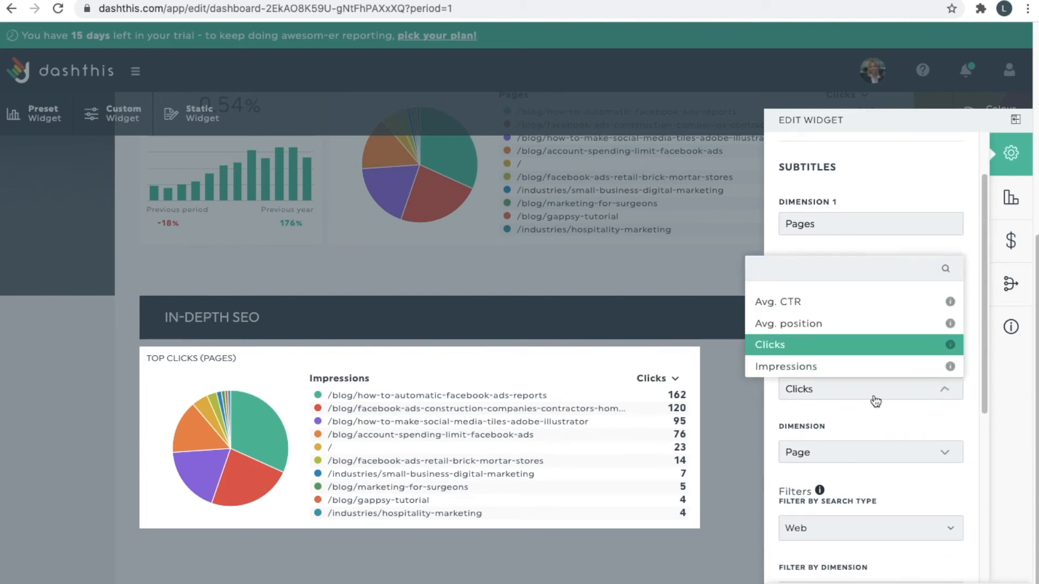
click(861, 371)
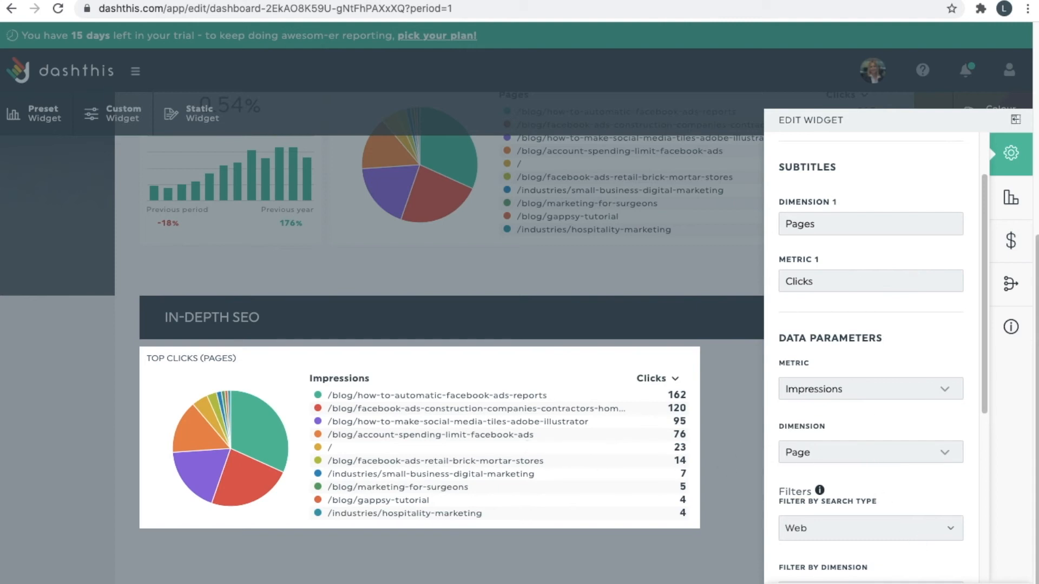
click(818, 577)
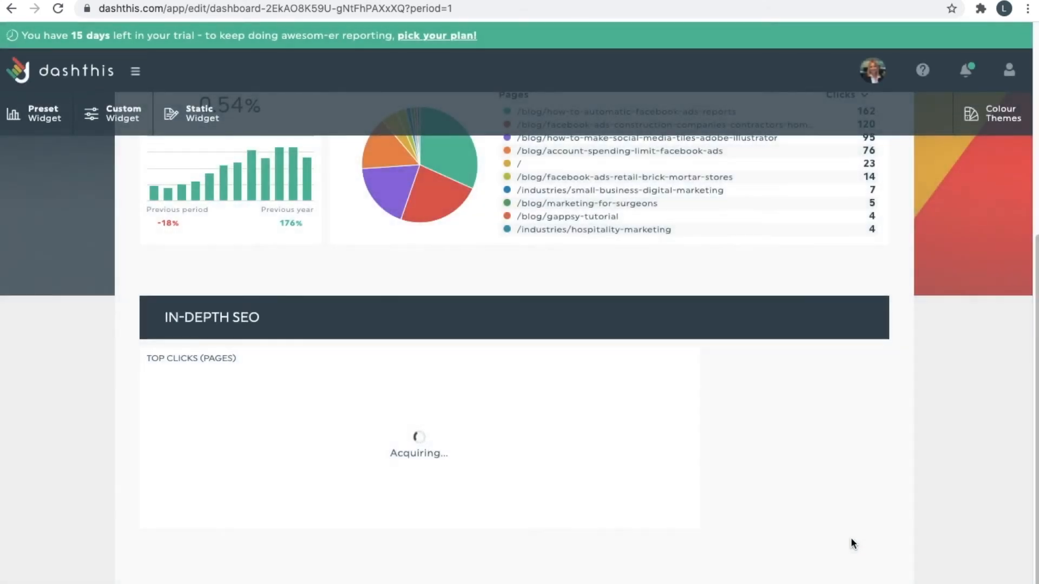
Drag the widget to full section width and change its Metric 1 label from Clicks to Impressions.
drag(702, 439, 906, 446)
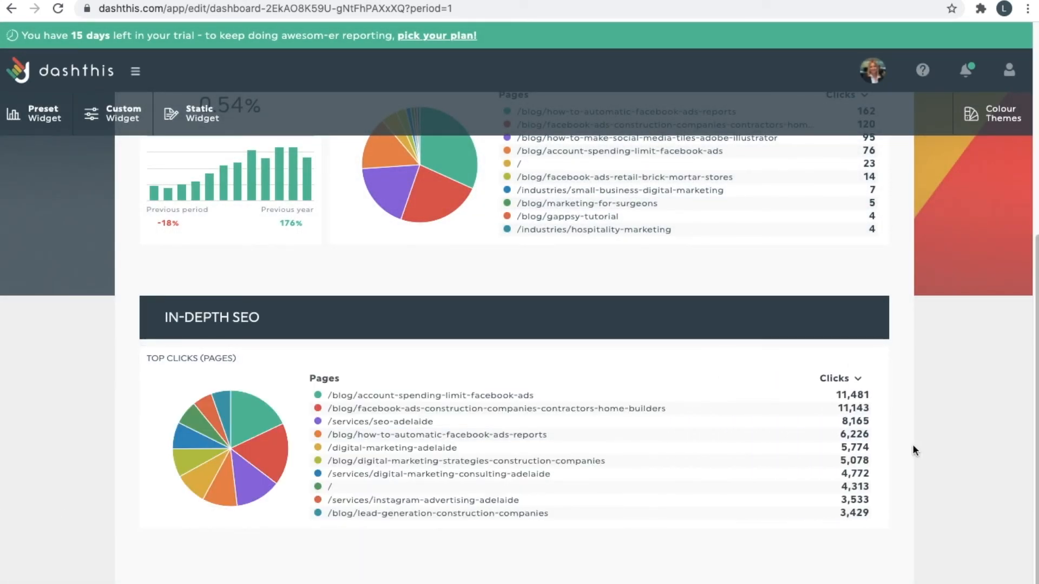
scroll(779, 368, up, 1)
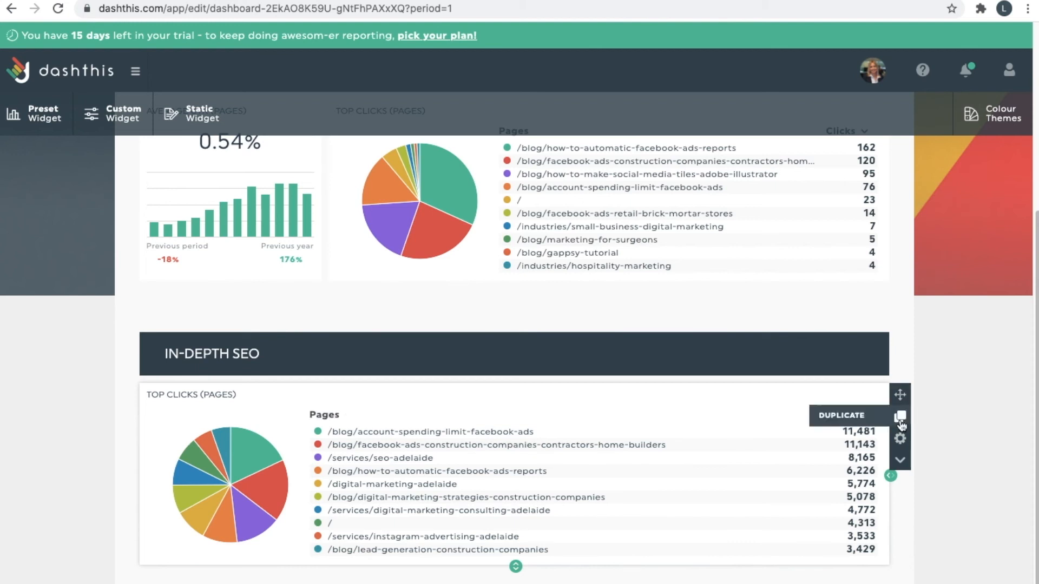
click(900, 438)
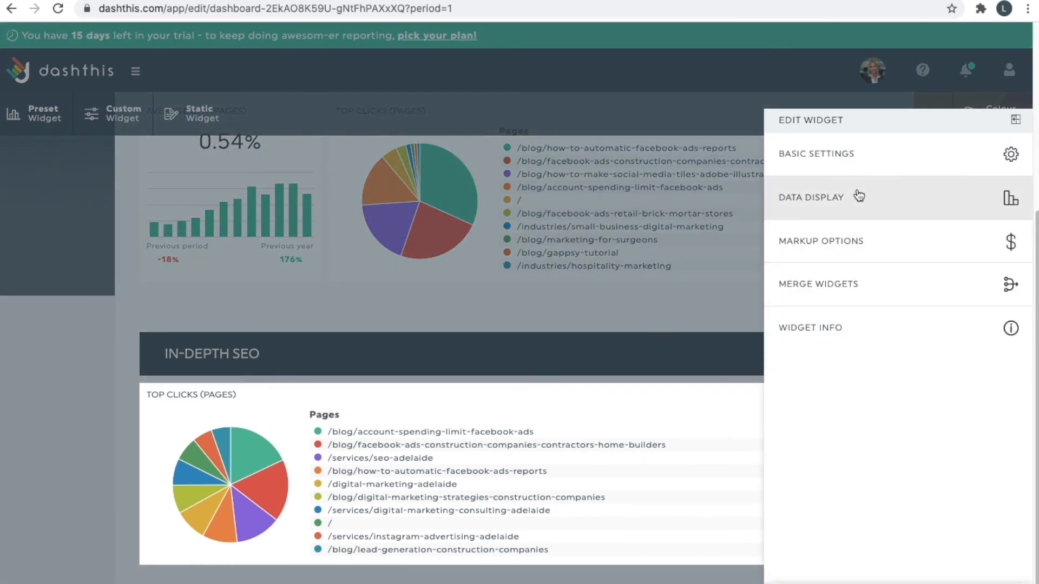
click(859, 155)
click(827, 357)
double_click(827, 357)
text(IM)
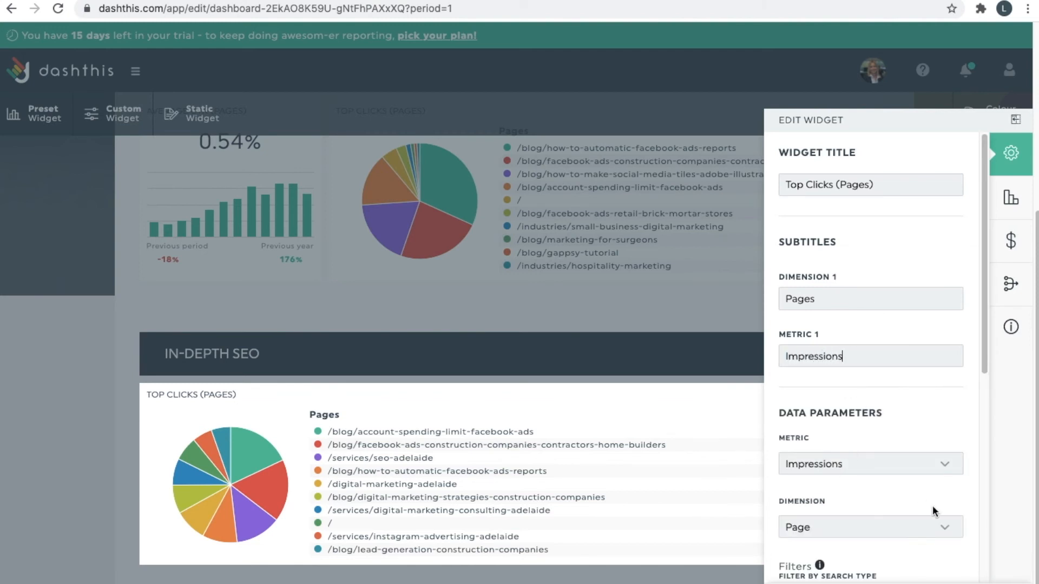
click(951, 581)
Check the reloaded Impressions pie widget, ranking pages from 11,481 down to 3,429.
scroll(936, 541, down, 1)
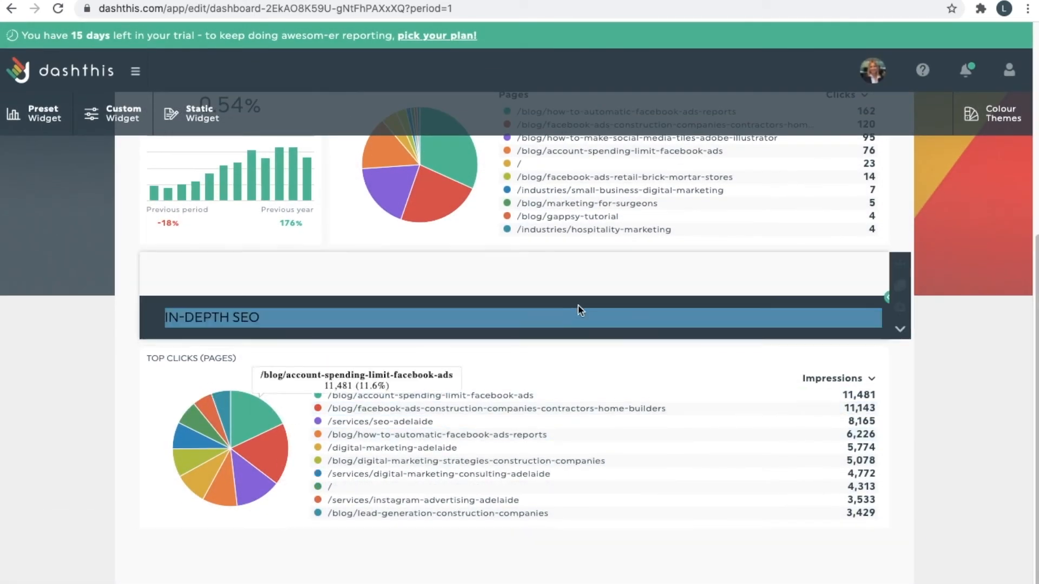
scroll(576, 309, up, 1)
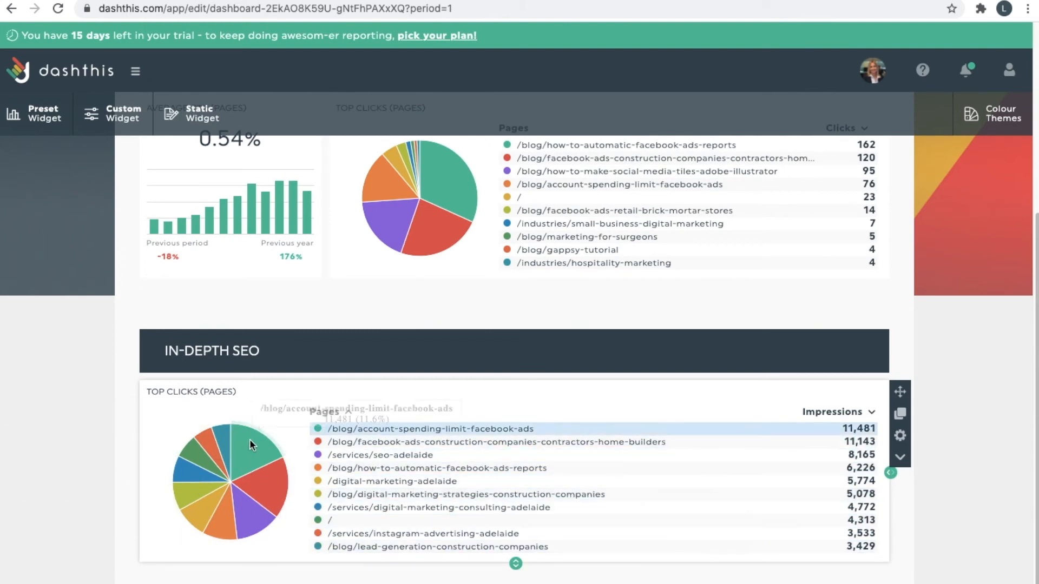
scroll(463, 204, up, 1)
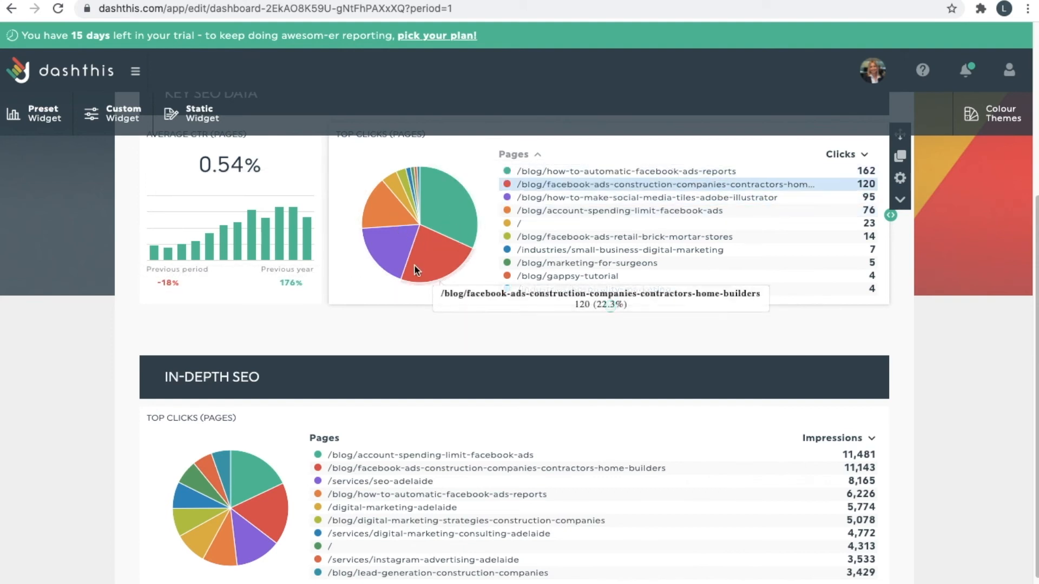
scroll(599, 446, down, 2)
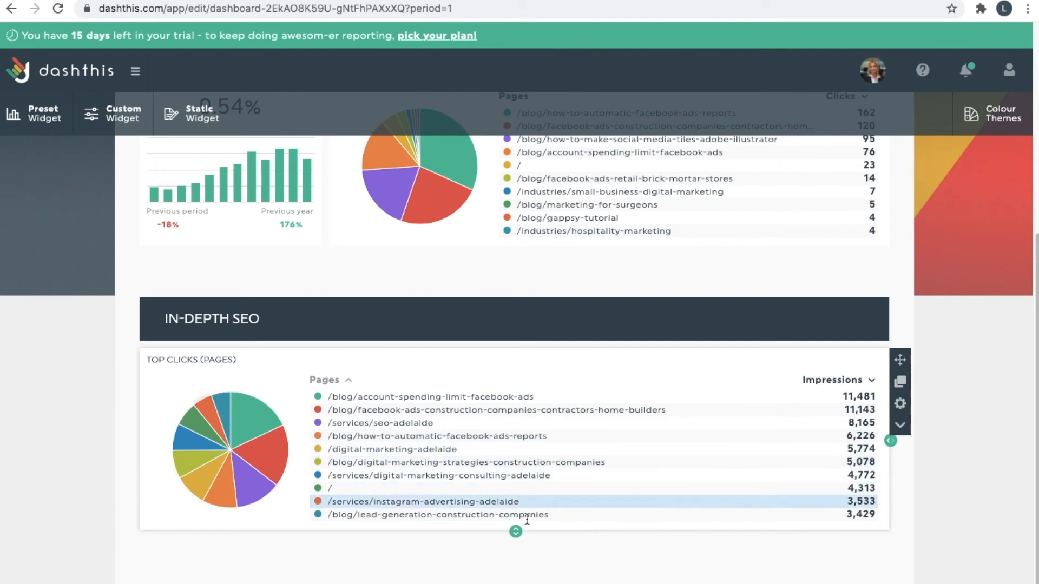
scroll(582, 535, up, 1)
scroll(583, 535, up, 10)
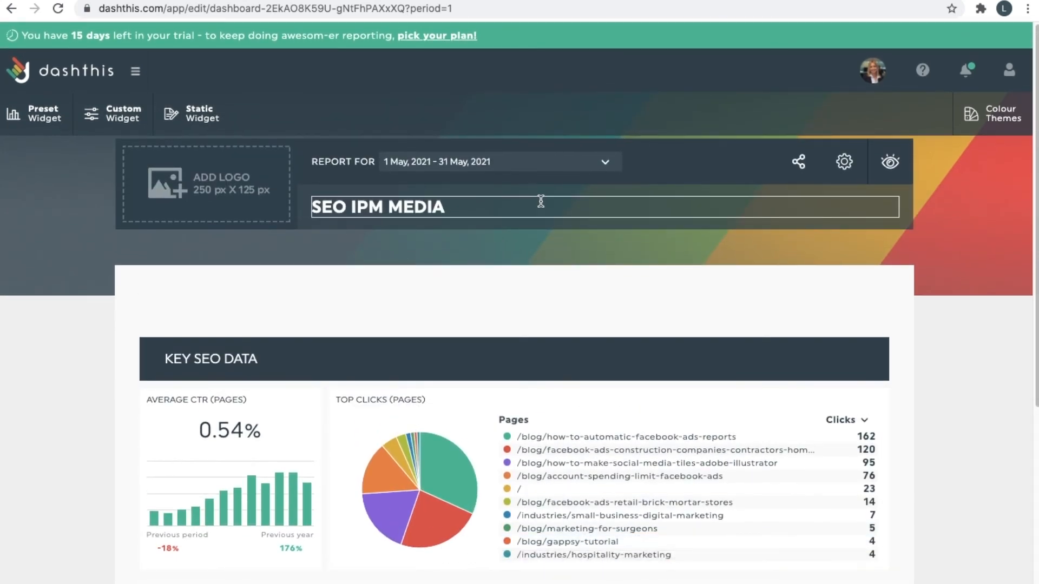
scroll(811, 282, down, 6)
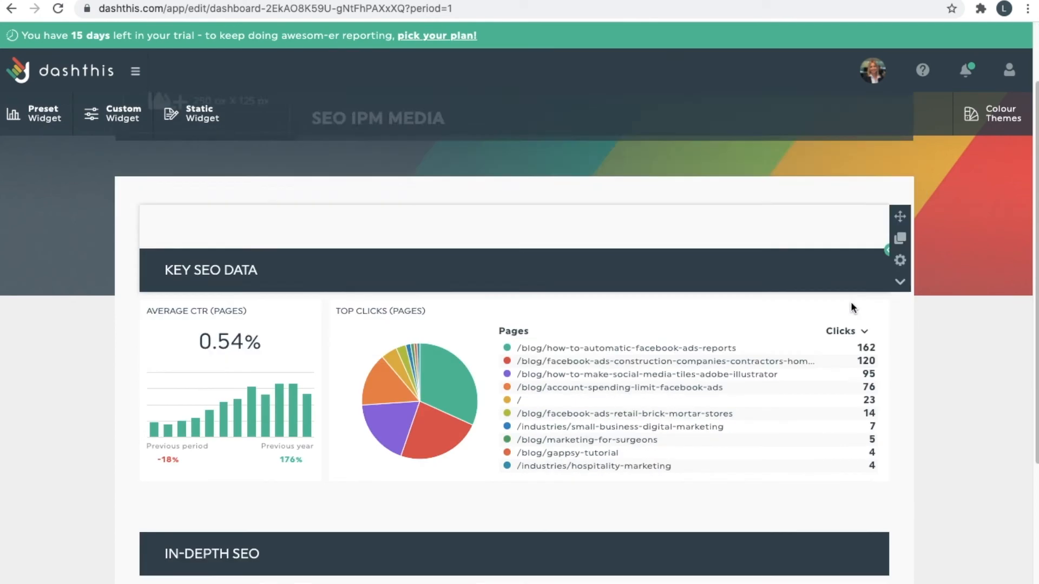
Preview the green theme, then apply the dark navy theme and close the Colour Themes panel.
click(1015, 114)
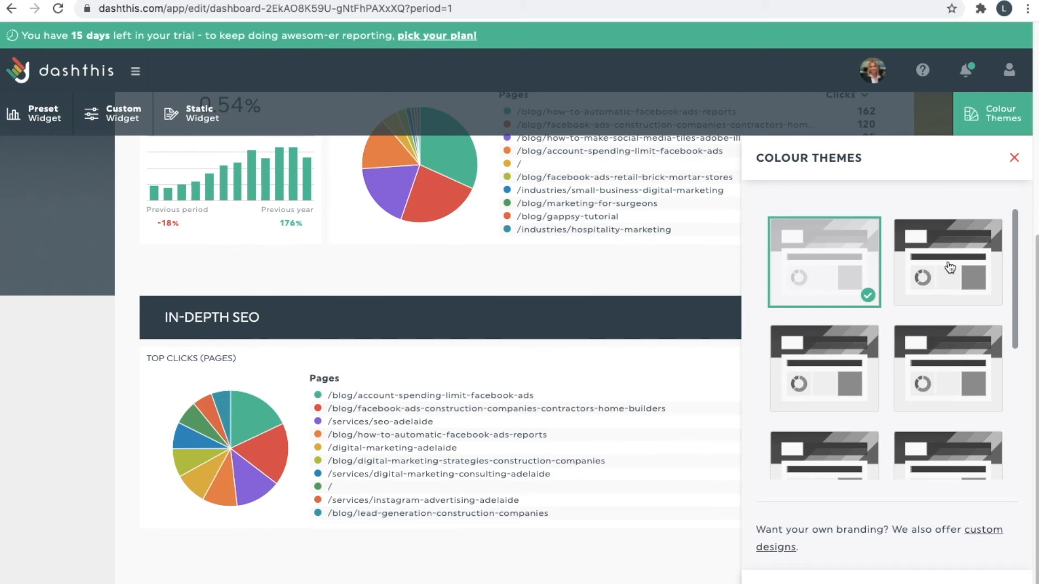
click(949, 267)
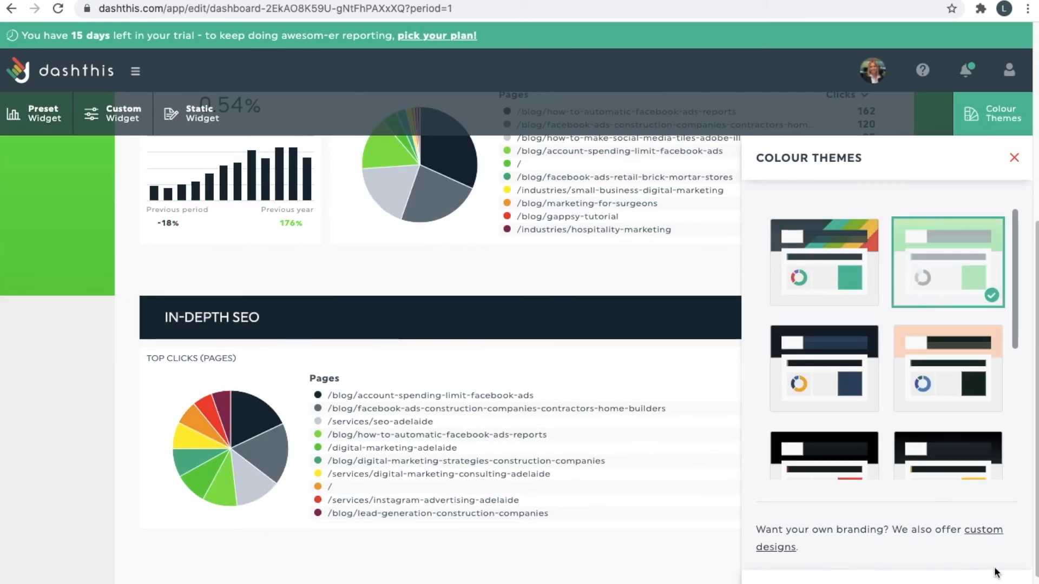
scroll(661, 434, up, 6)
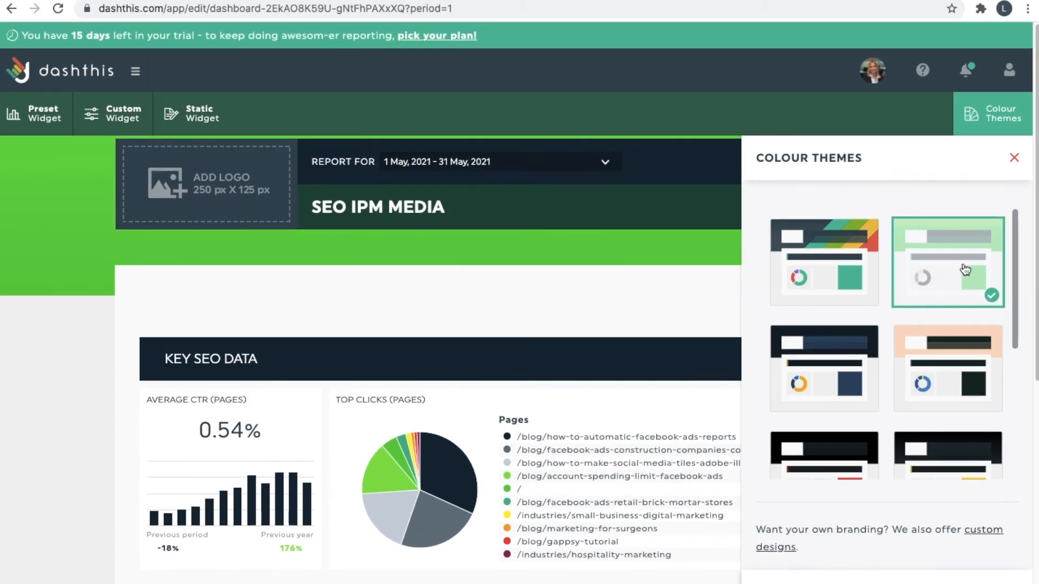
click(875, 366)
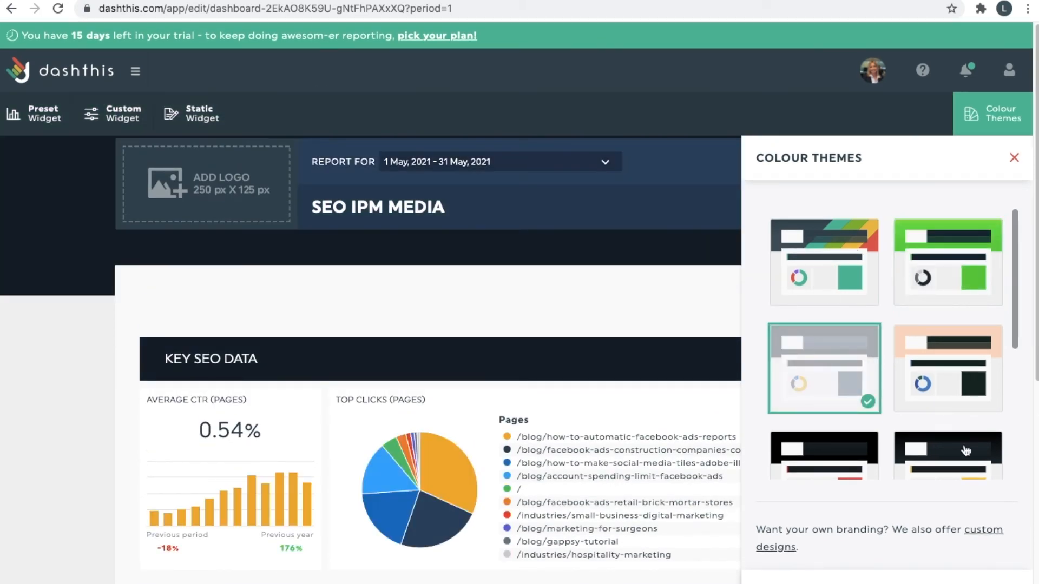
scroll(941, 384, down, 4)
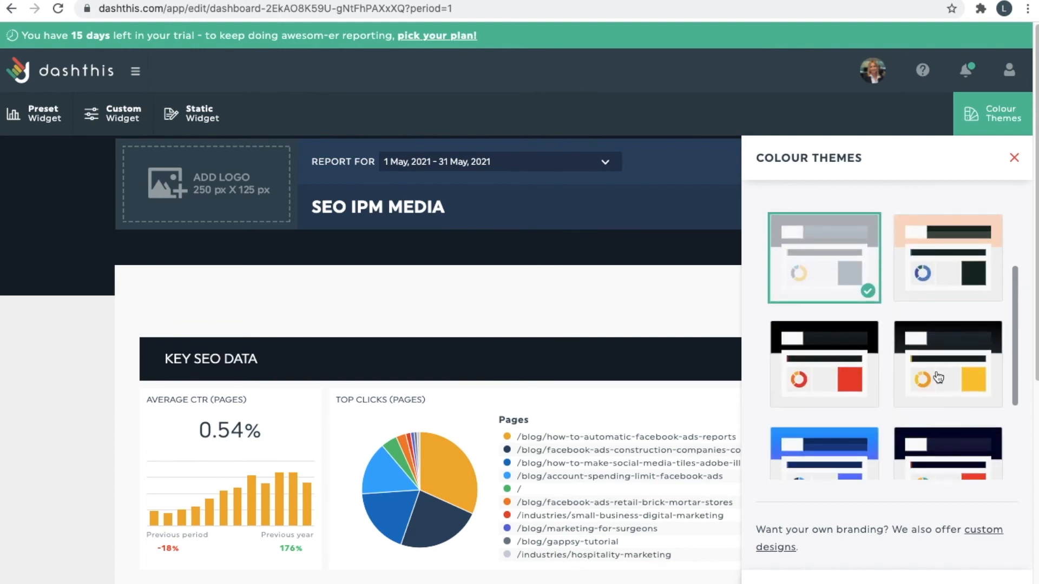
scroll(963, 408, down, 1)
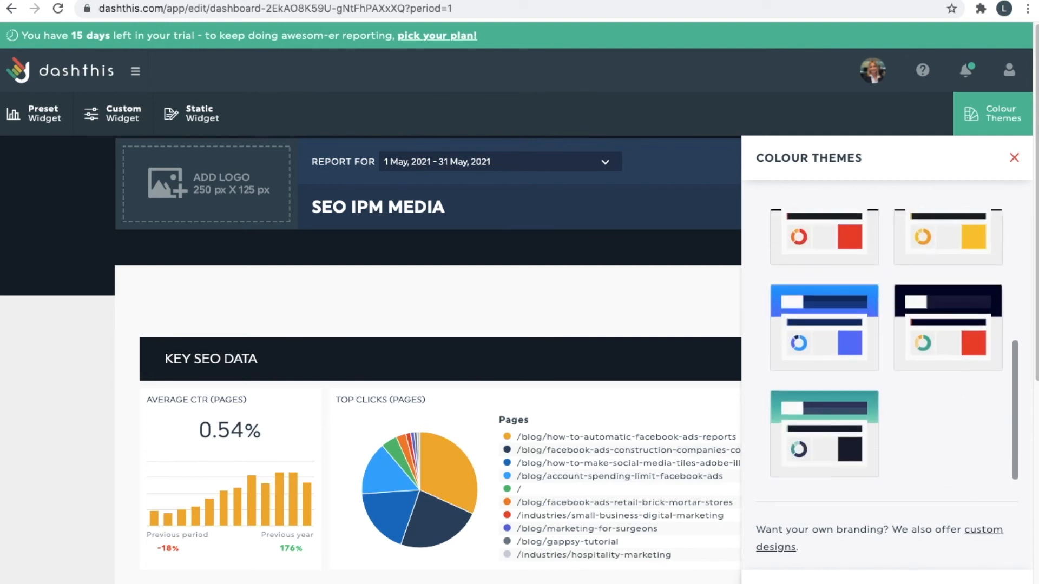
click(857, 482)
scroll(927, 485, down, 1)
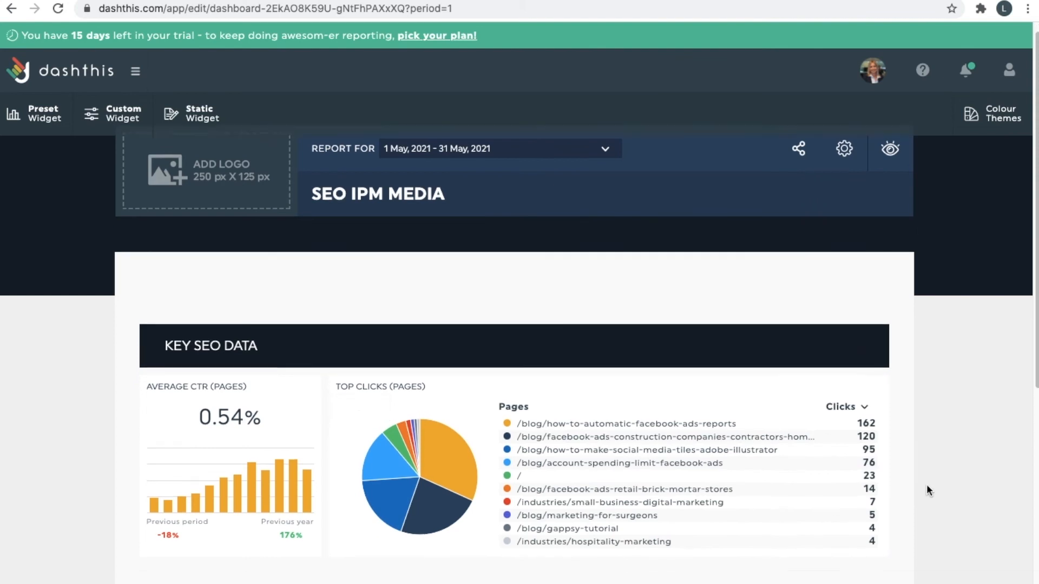
Scroll through the dark-themed SEO report, then switch the dashboard to view mode.
scroll(949, 401, down, 2)
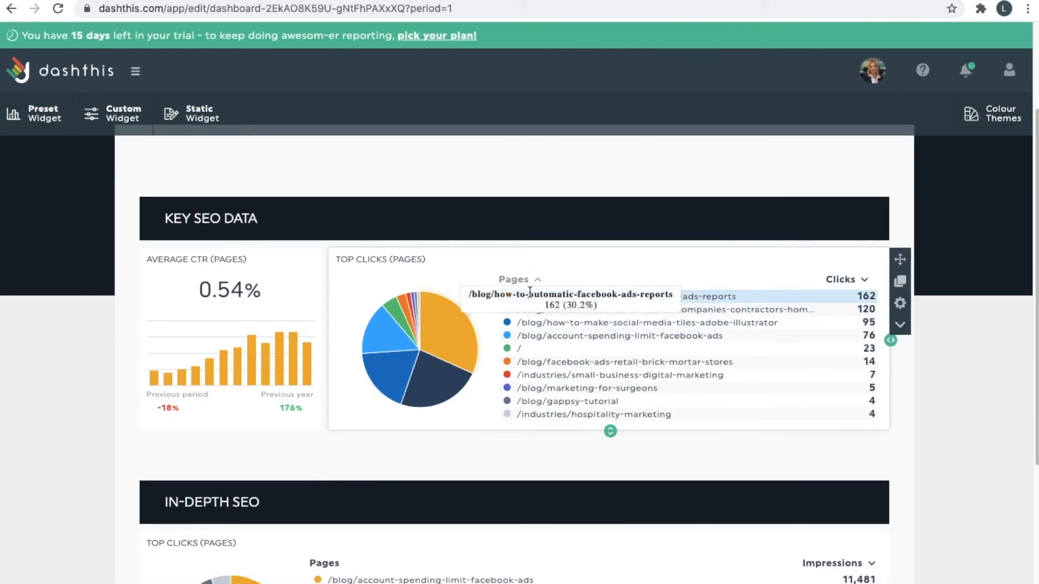
scroll(255, 392, down, 5)
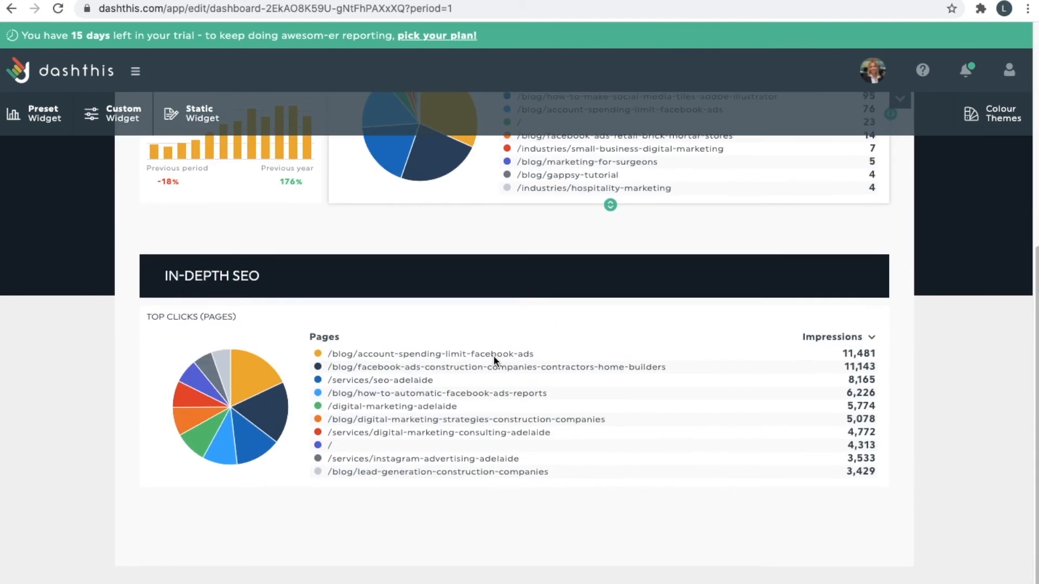
scroll(975, 392, up, 7)
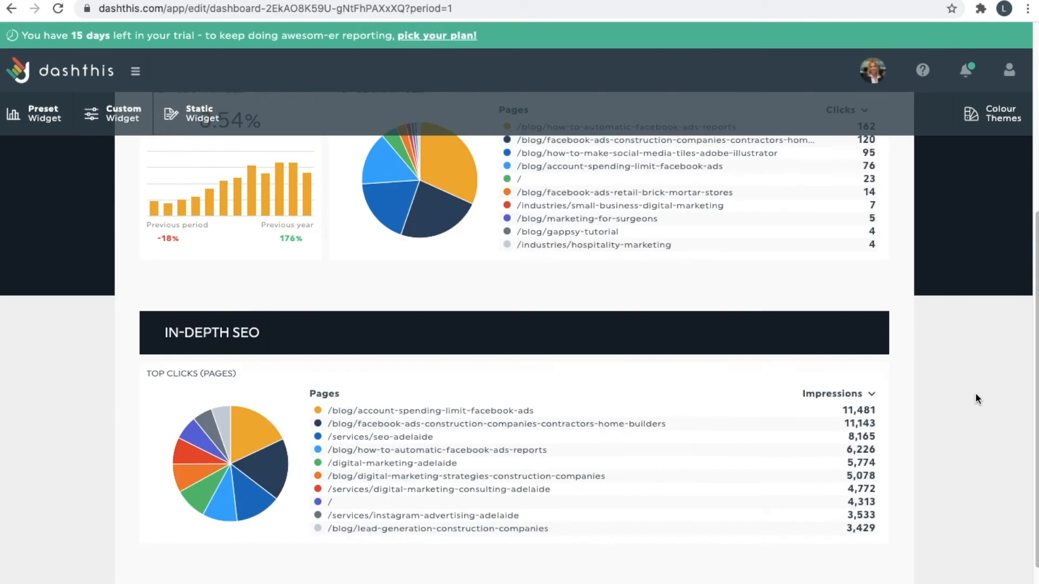
scroll(738, 278, up, 1)
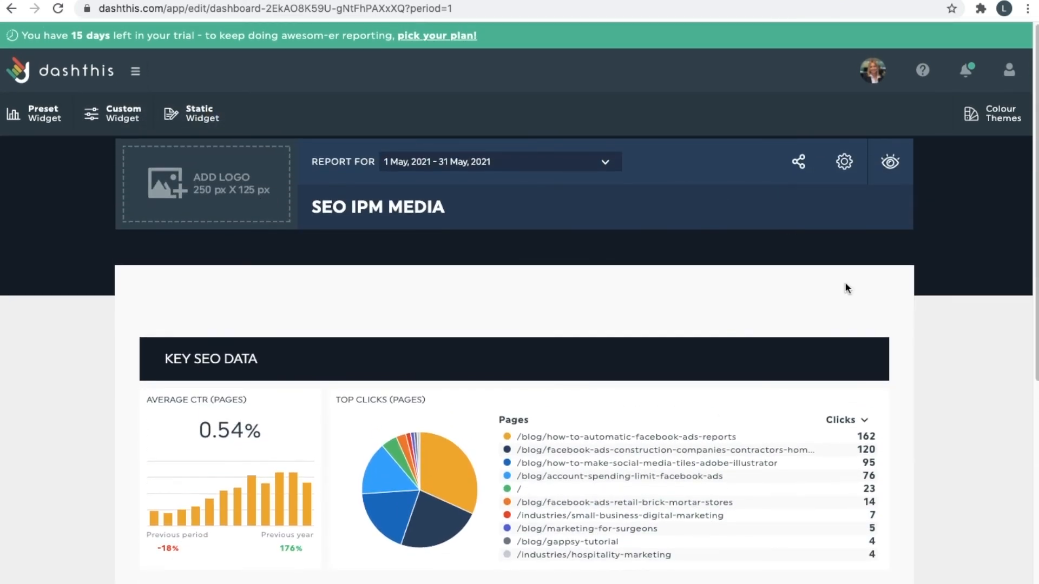
scroll(823, 303, down, 2)
scroll(906, 431, up, 2)
click(891, 167)
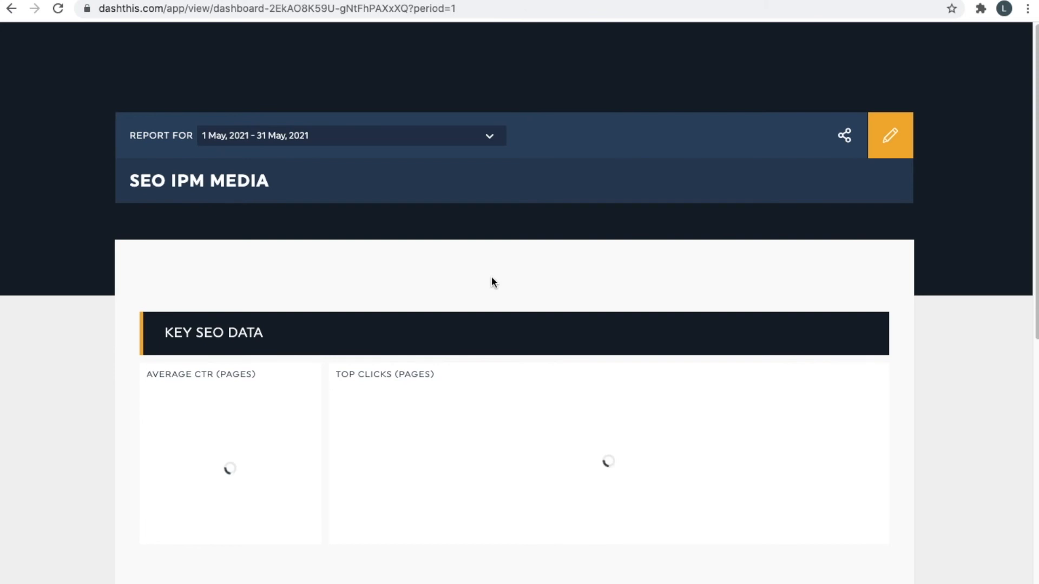
Review the loaded view-mode widgets, including 0.54% CTR and both pie-chart page rankings.
scroll(504, 272, down, 3)
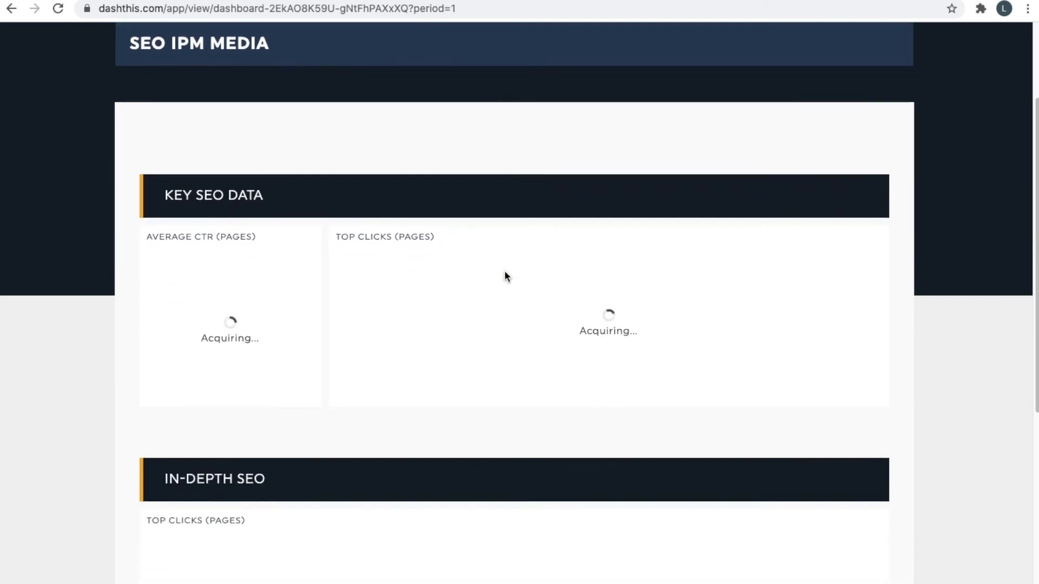
scroll(508, 272, down, 3)
scroll(525, 254, up, 3)
scroll(593, 124, up, 3)
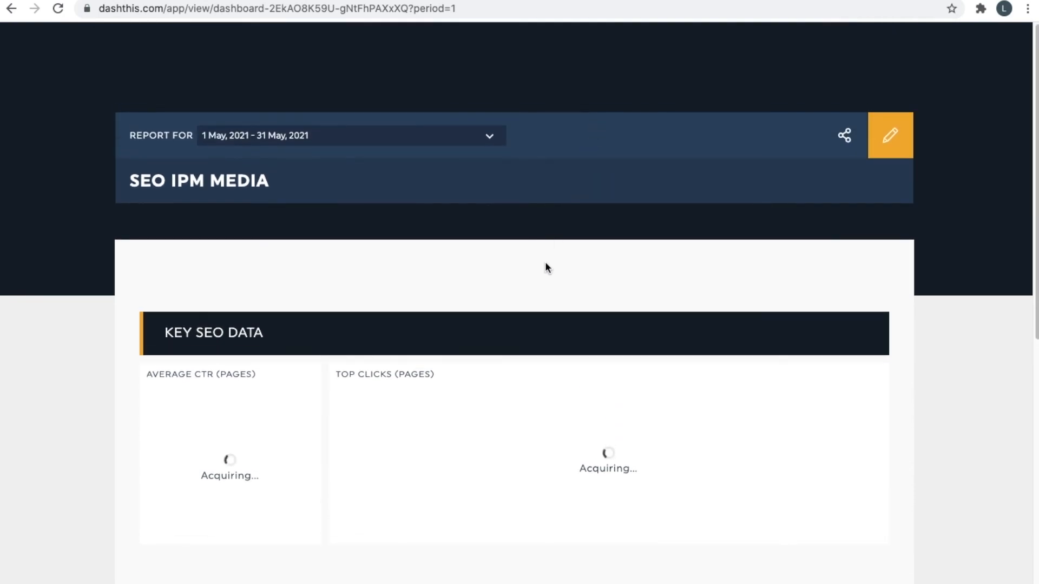
scroll(545, 266, down, 6)
scroll(564, 238, up, 6)
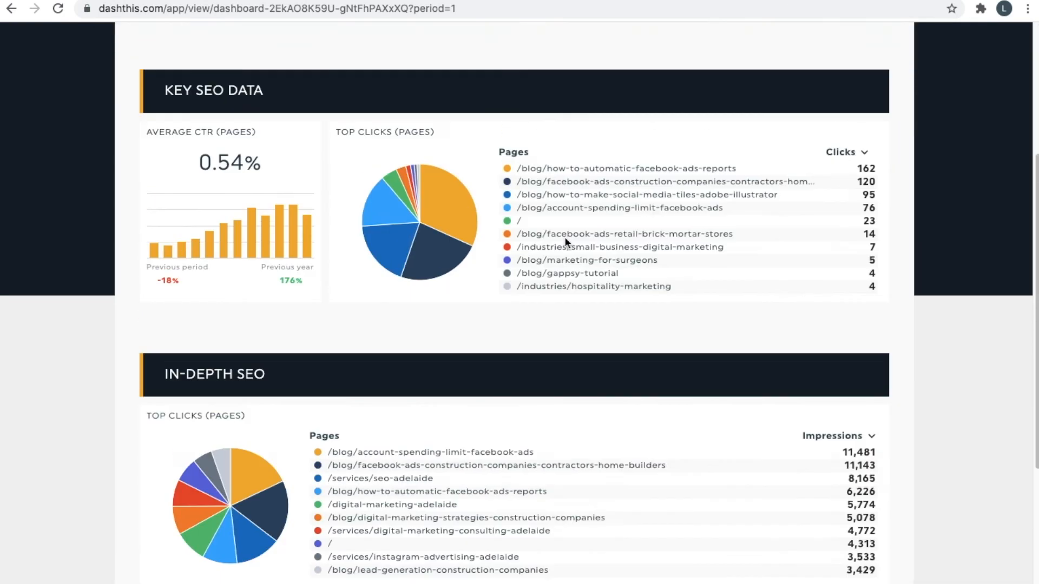
scroll(564, 238, down, 5)
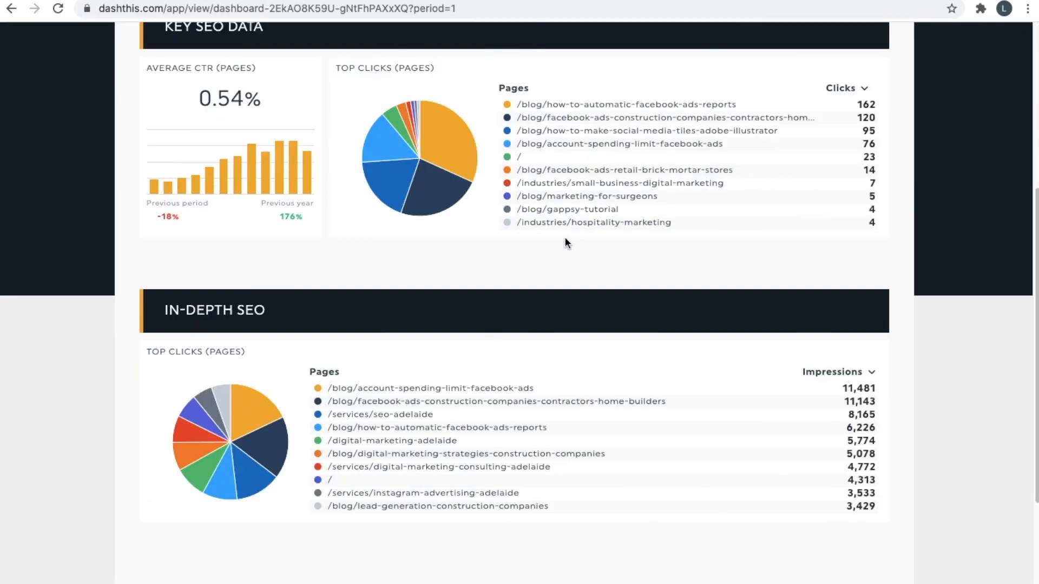
scroll(870, 232, up, 3)
scroll(765, 244, up, 2)
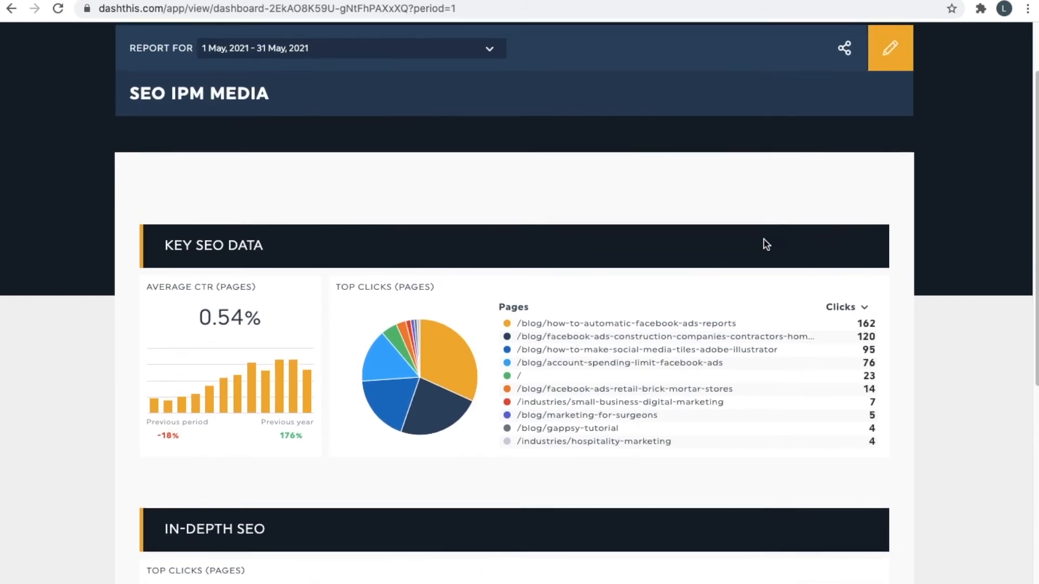
scroll(765, 239, down, 7)
scroll(501, 399, up, 10)
scroll(537, 282, down, 1)
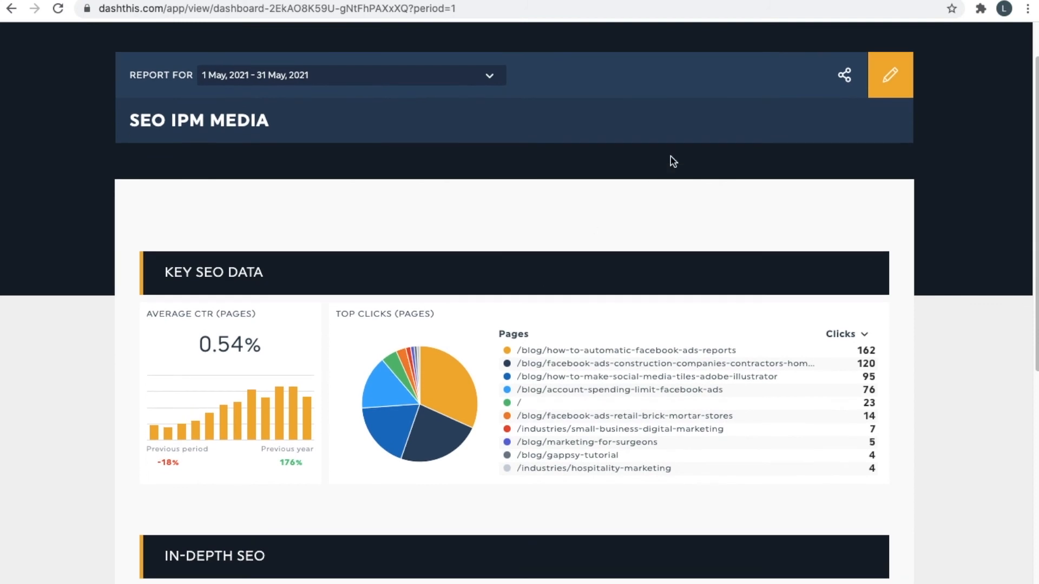
click(862, 66)
Set the REPORT FOR period to 1 Aug, 2020 - 31 Aug, 2020.
click(402, 78)
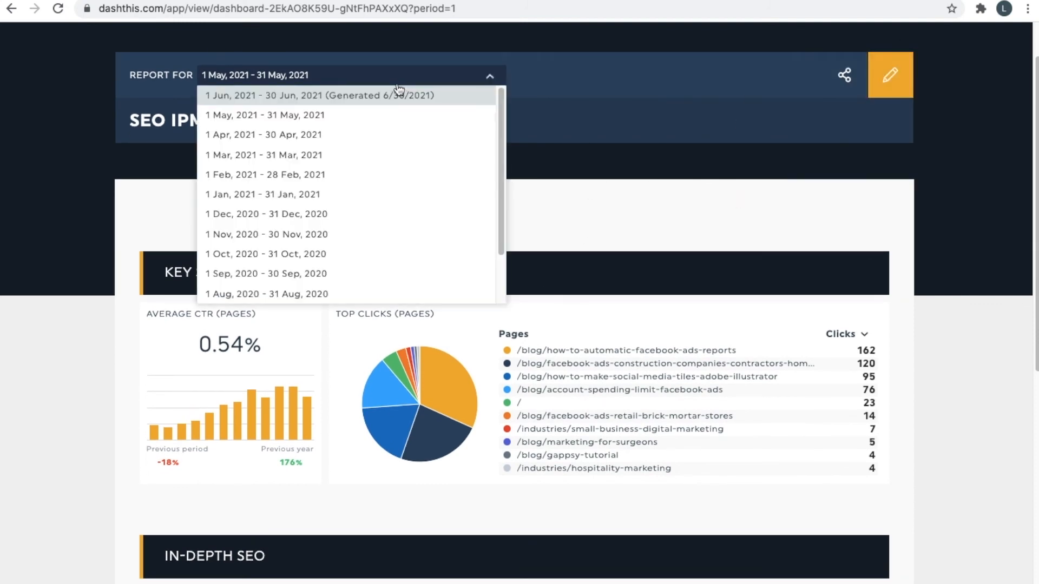
scroll(378, 194, down, 3)
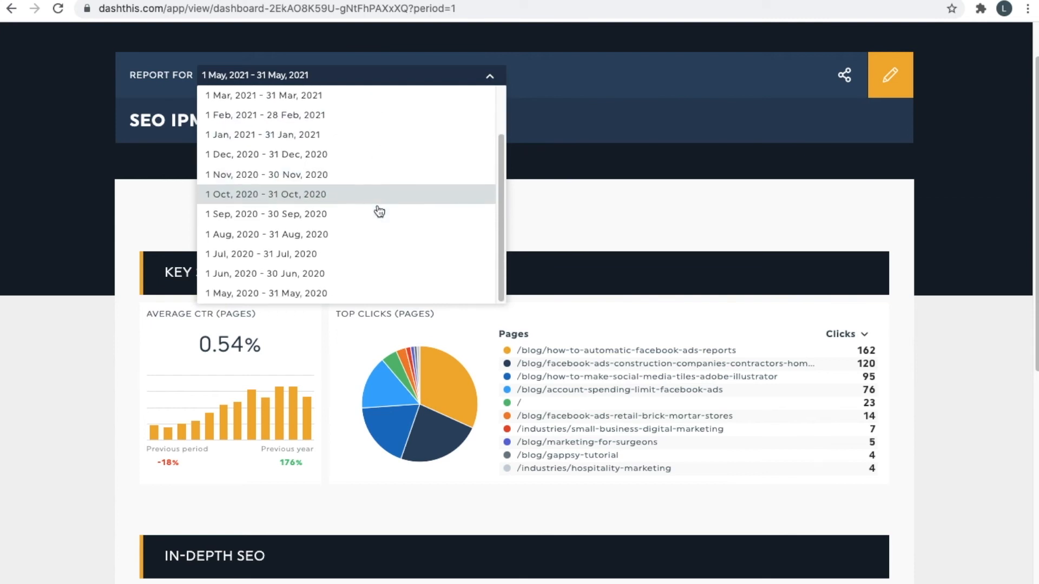
click(381, 236)
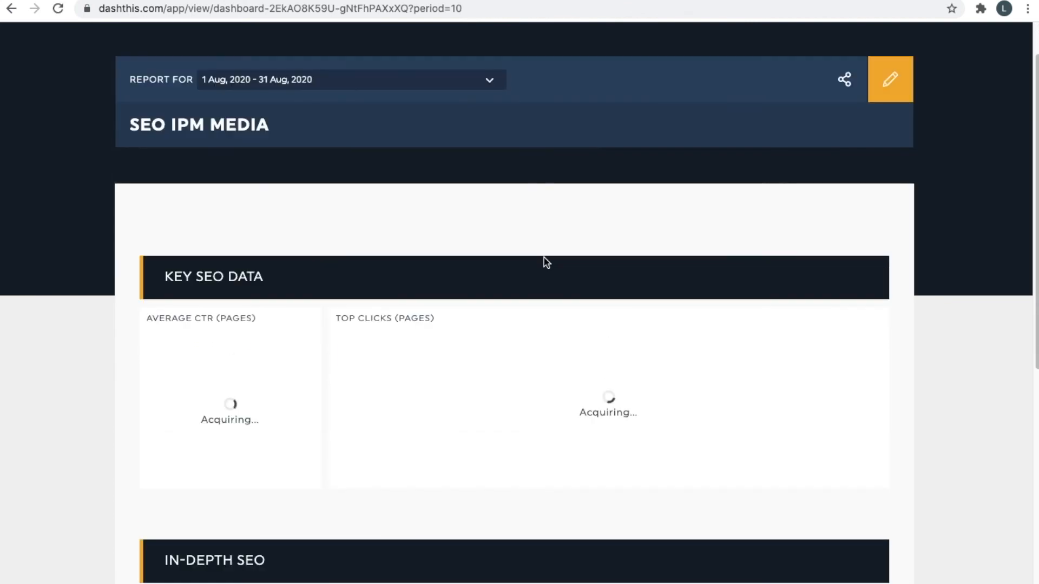
Review the reloaded August widgets: 0.21% CTR, 21 top clicks and 9,960 top impressions.
scroll(543, 238, down, 2)
scroll(482, 348, down, 5)
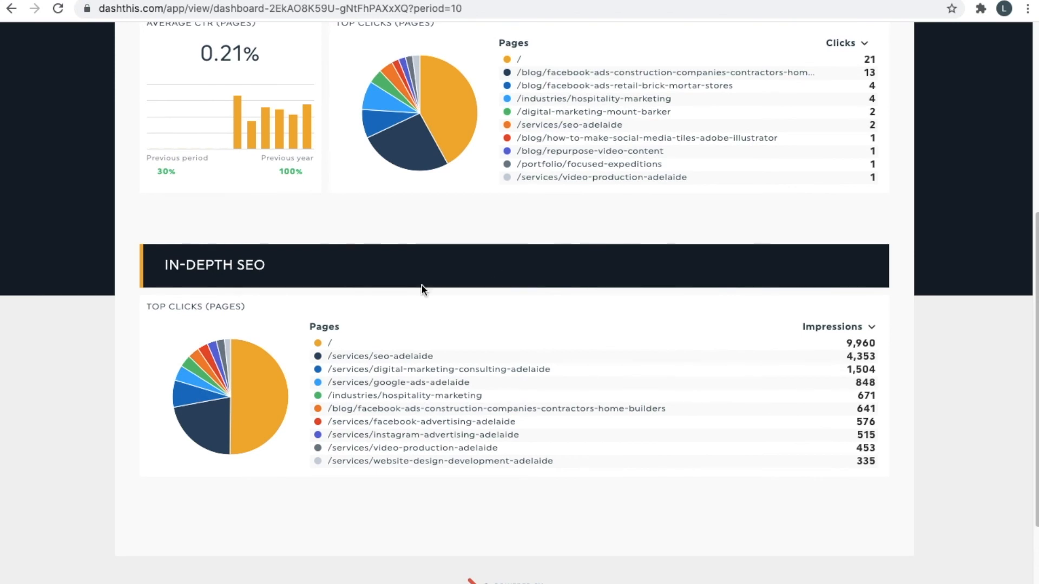
scroll(361, 352, up, 1)
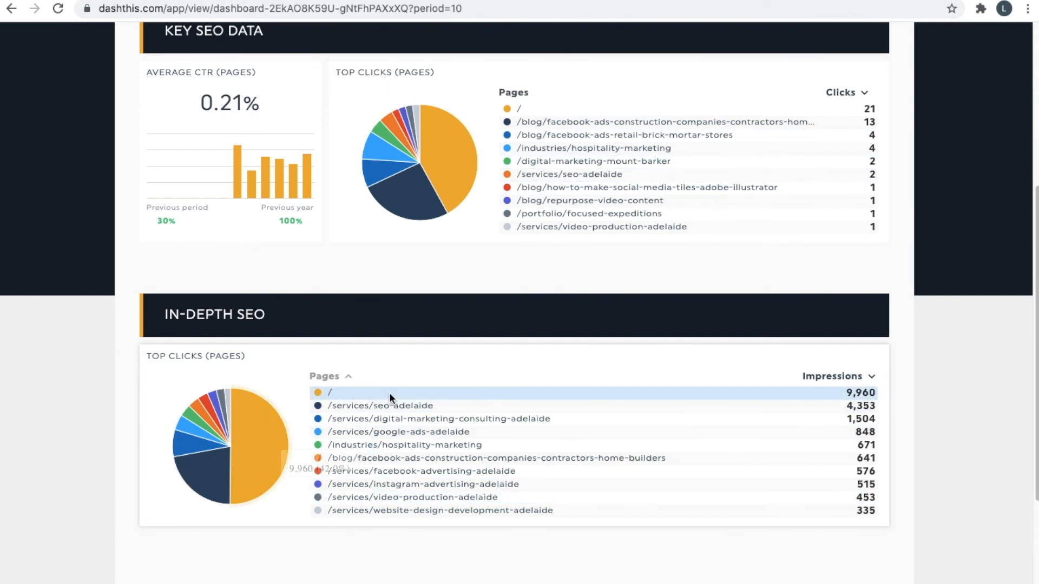
scroll(368, 384, up, 2)
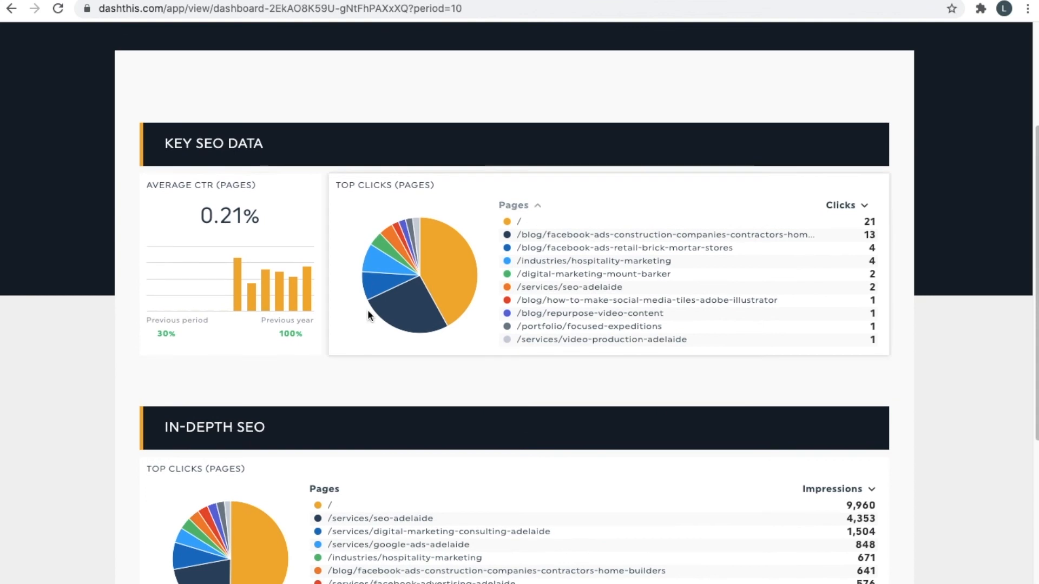
triple_click(213, 215)
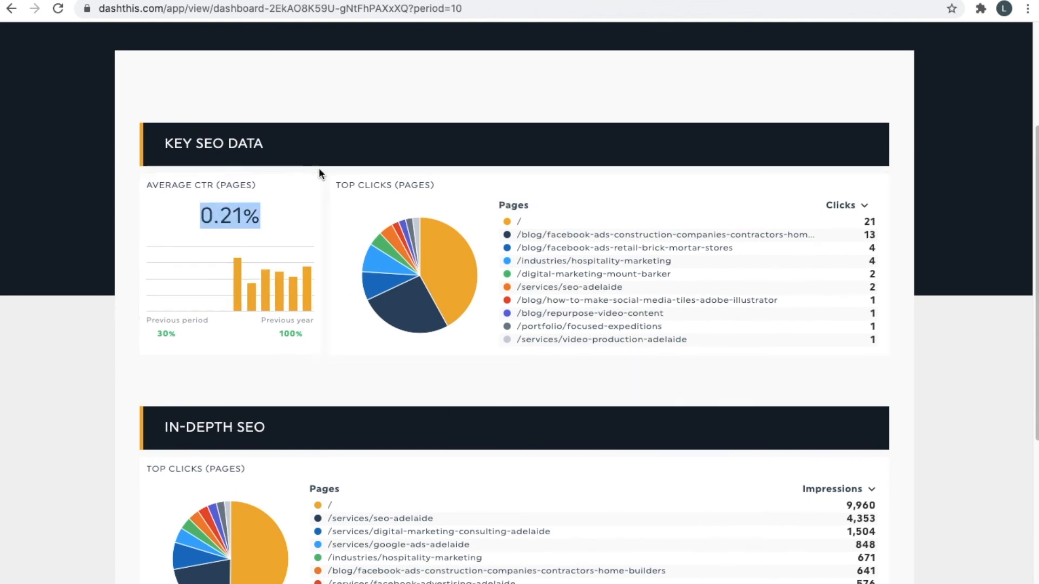
scroll(319, 171, up, 3)
click(563, 230)
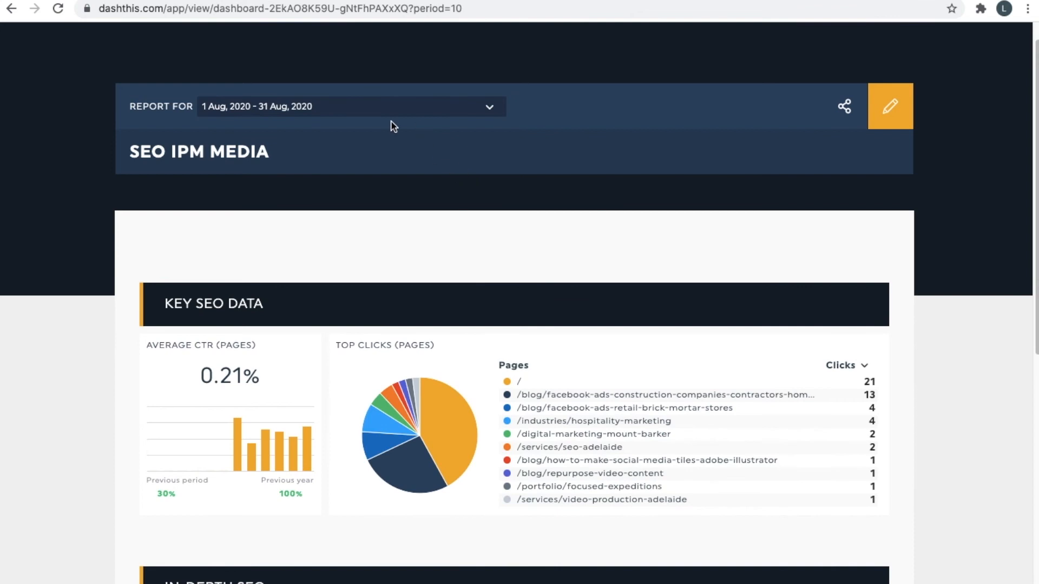
scroll(621, 306, up, 1)
scroll(622, 307, down, 1)
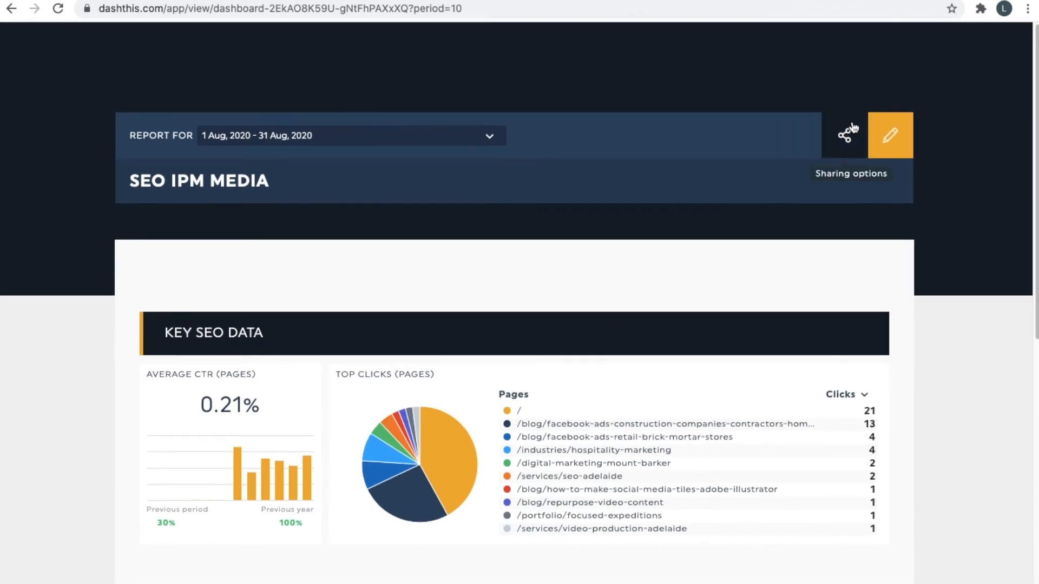
Copy the report's shareable link and open it in a new browser tab.
click(853, 128)
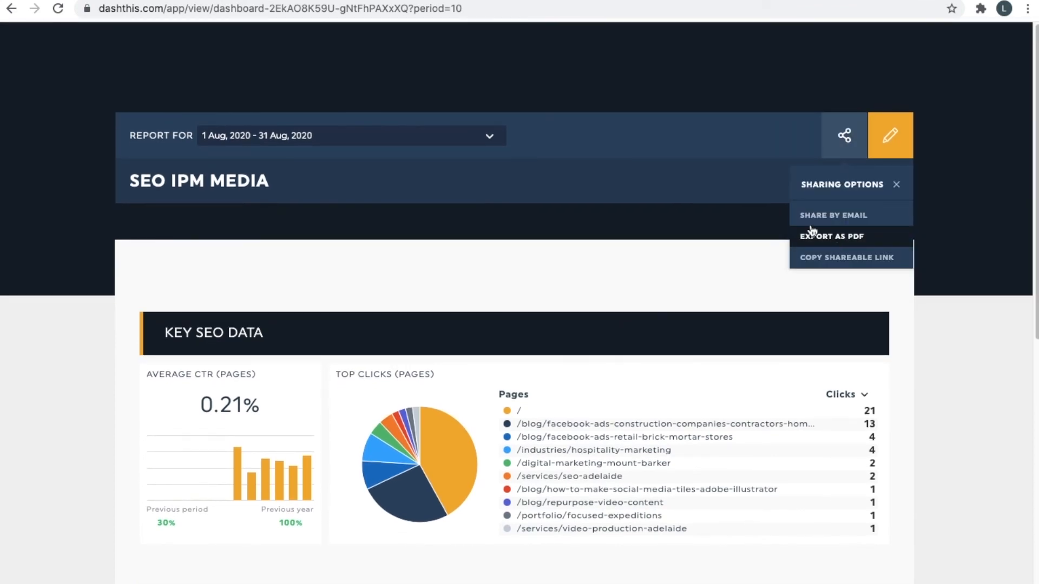
click(822, 254)
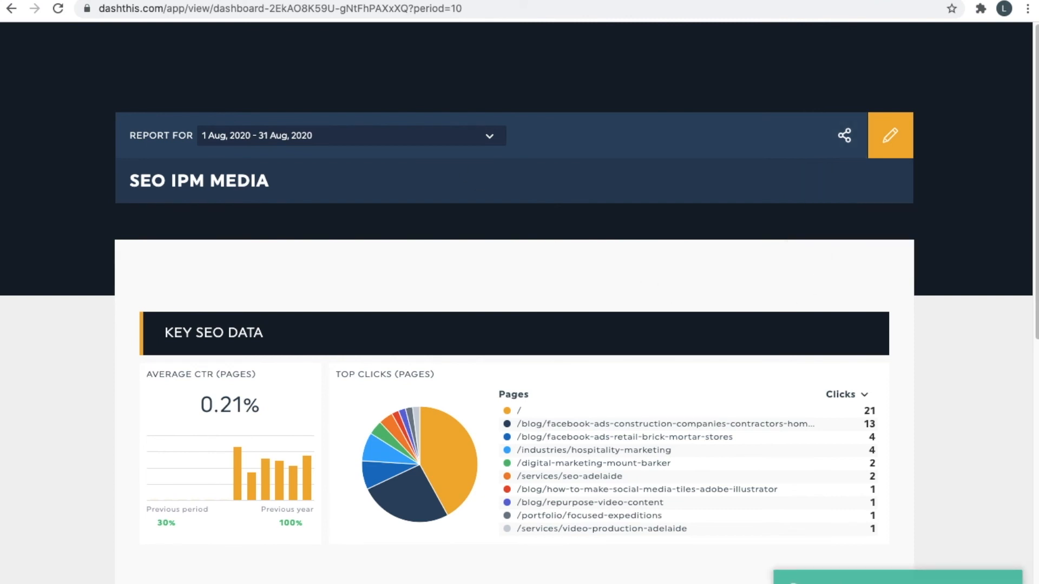
key(super+t)
key(super+v)
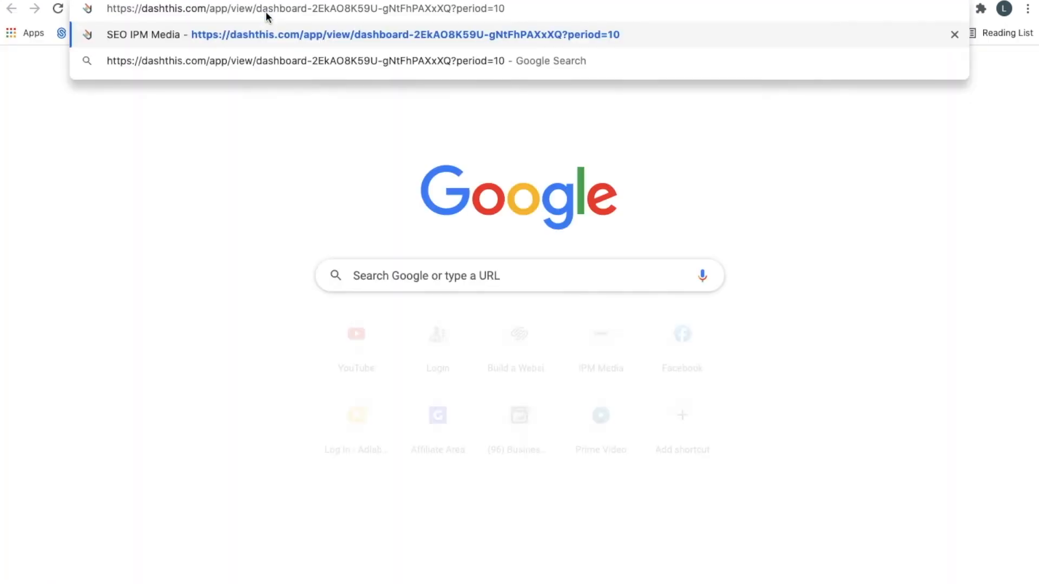
key(Return)
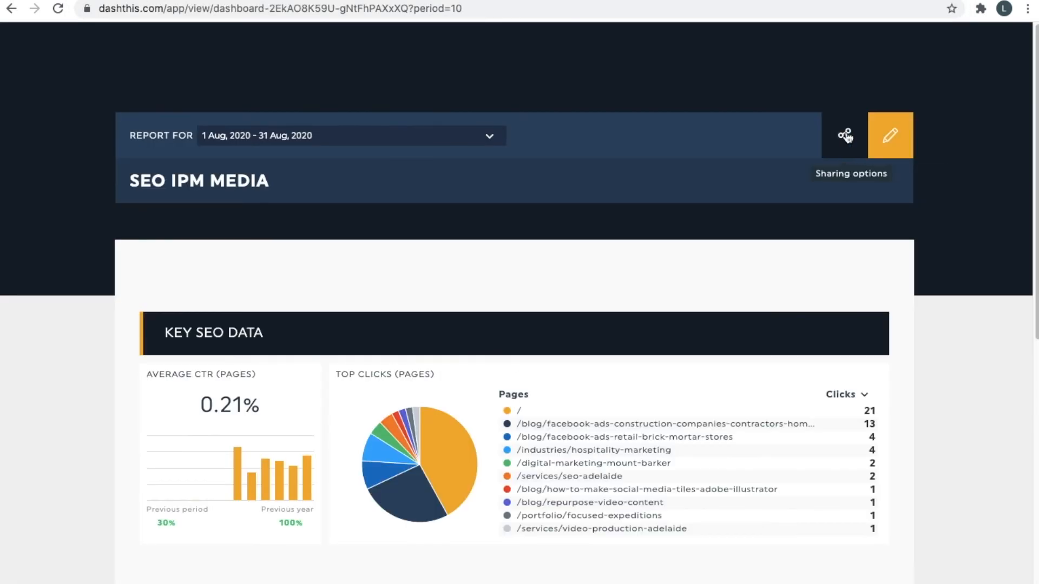
Export the report as PDF and open the downloaded SEO+IPM+Media.pdf.
click(845, 135)
click(851, 236)
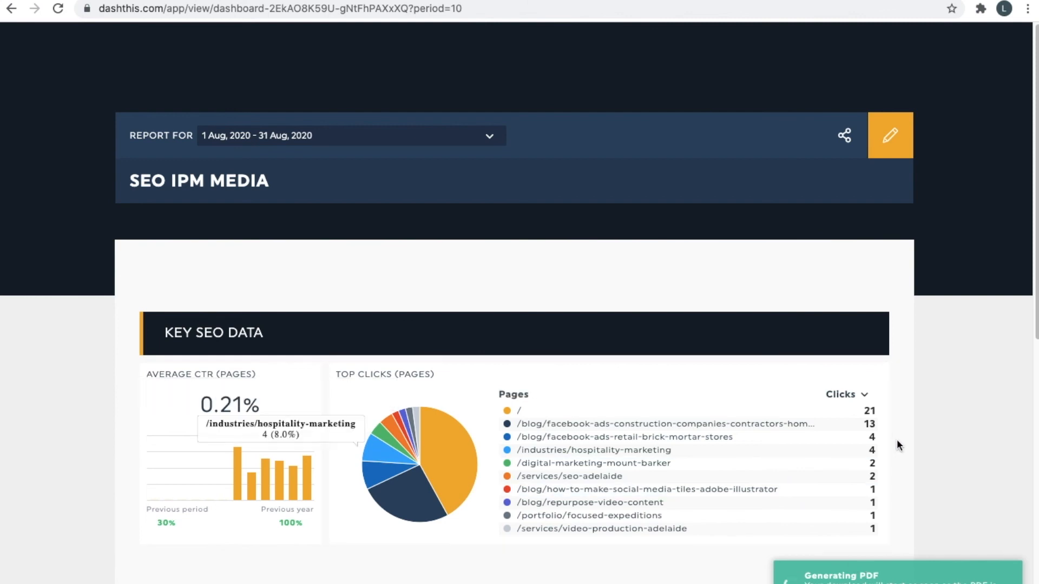
scroll(897, 444, down, 1)
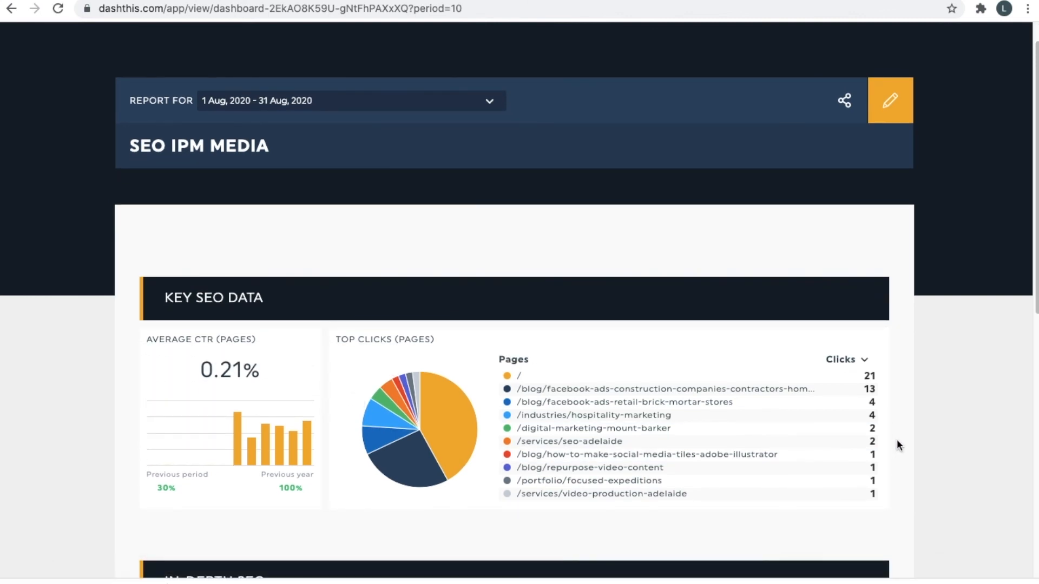
click(108, 583)
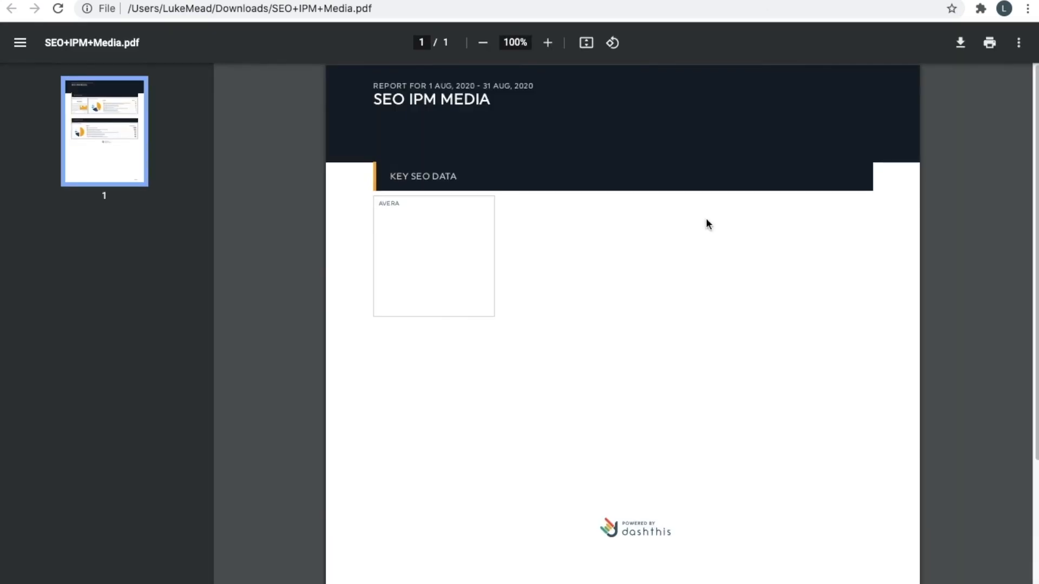
Scroll through the one-page PDF to inspect the KEY SEO DATA and IN-DEPTH SEO charts.
scroll(622, 277, up, 5)
scroll(622, 277, down, 4)
scroll(654, 433, down, 3)
scroll(660, 444, up, 3)
scroll(566, 219, up, 5)
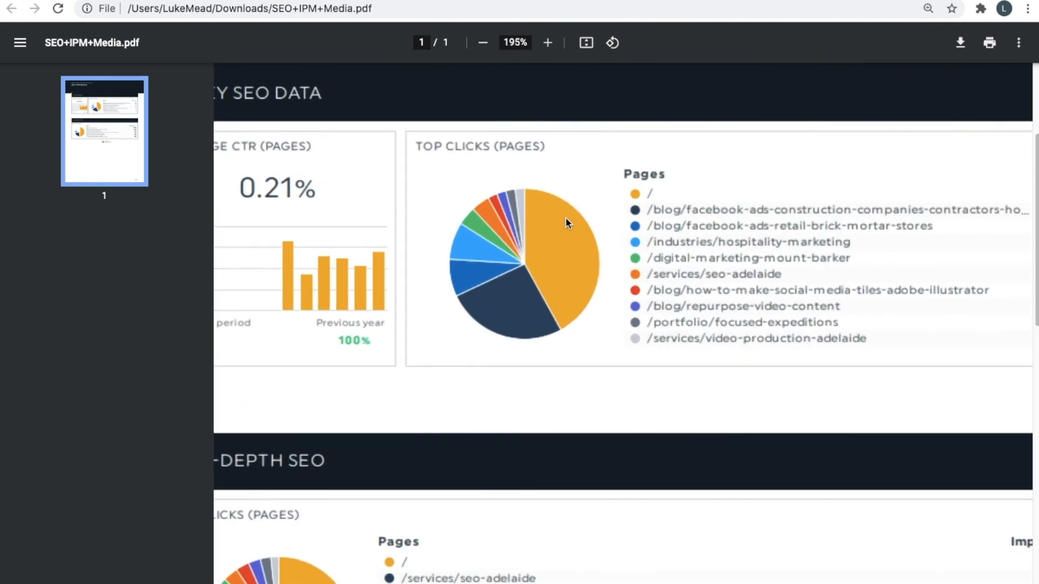
scroll(566, 220, down, 3)
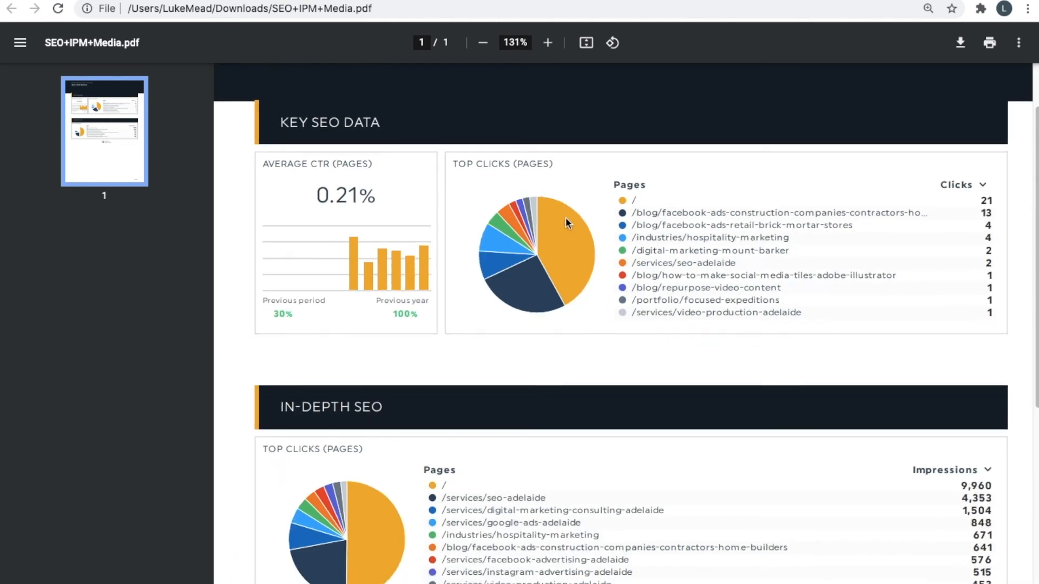
scroll(565, 217, down, 3)
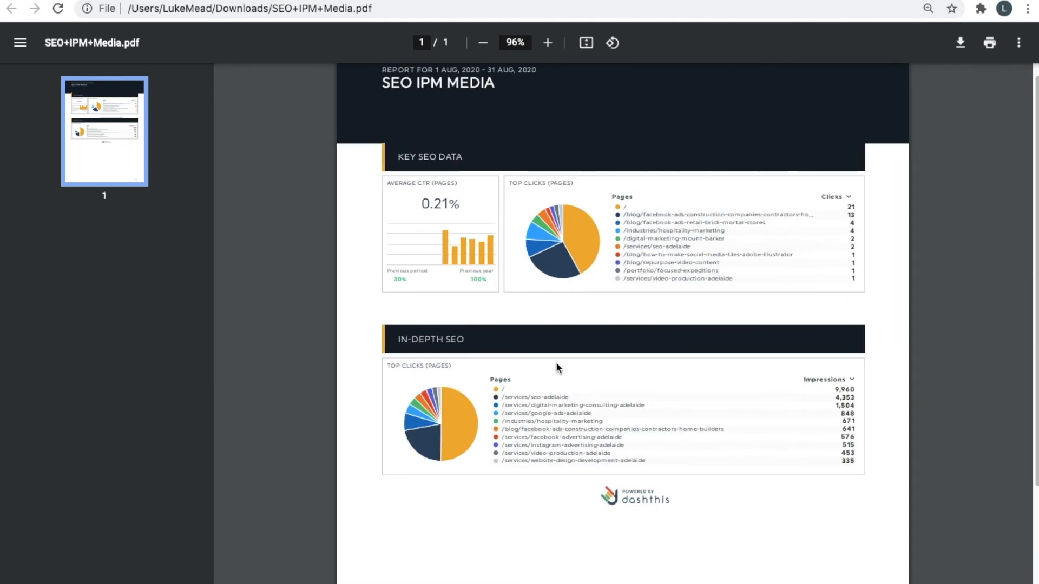
scroll(552, 367, down, 1)
scroll(550, 366, up, 3)
scroll(438, 359, up, 4)
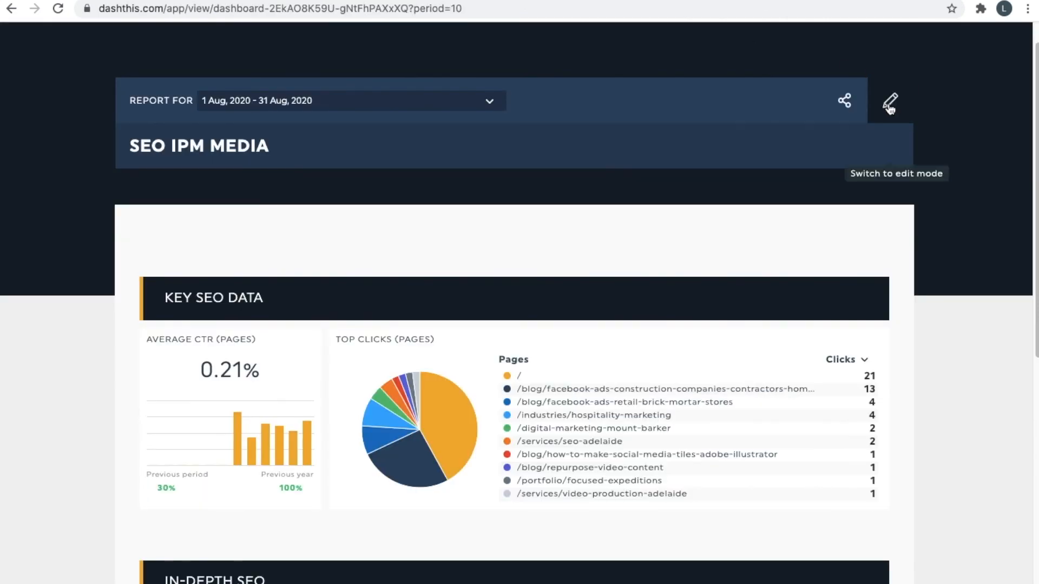
Glance at the Sharing options, close them, and switch the report to edit mode.
click(844, 100)
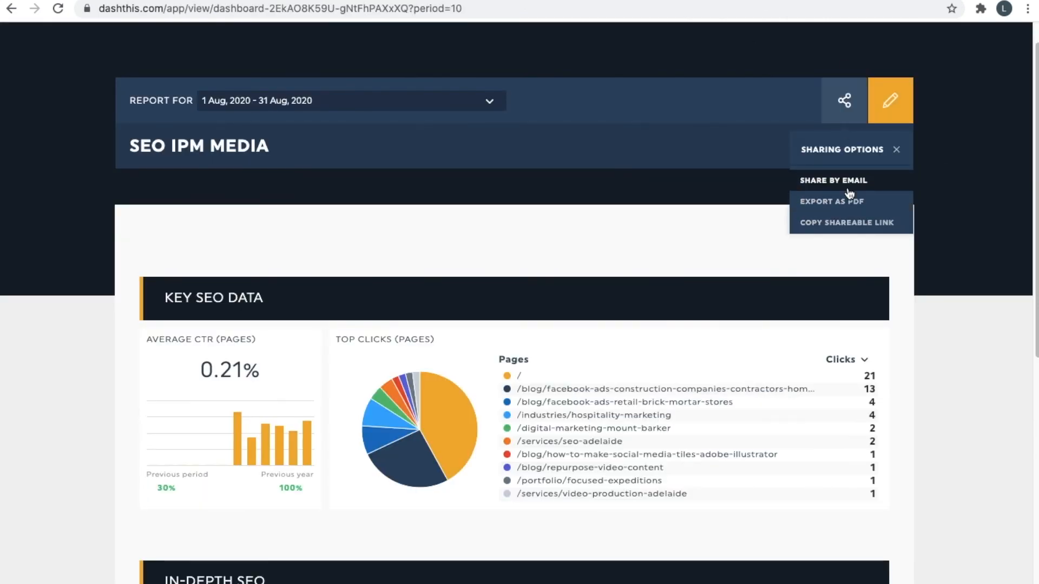
click(582, 205)
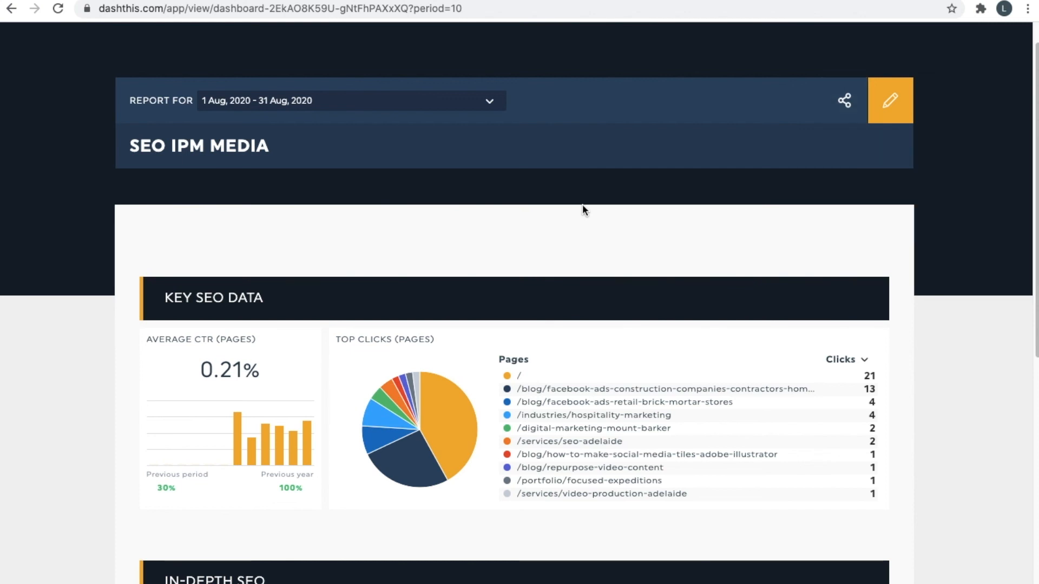
scroll(582, 209, up, 2)
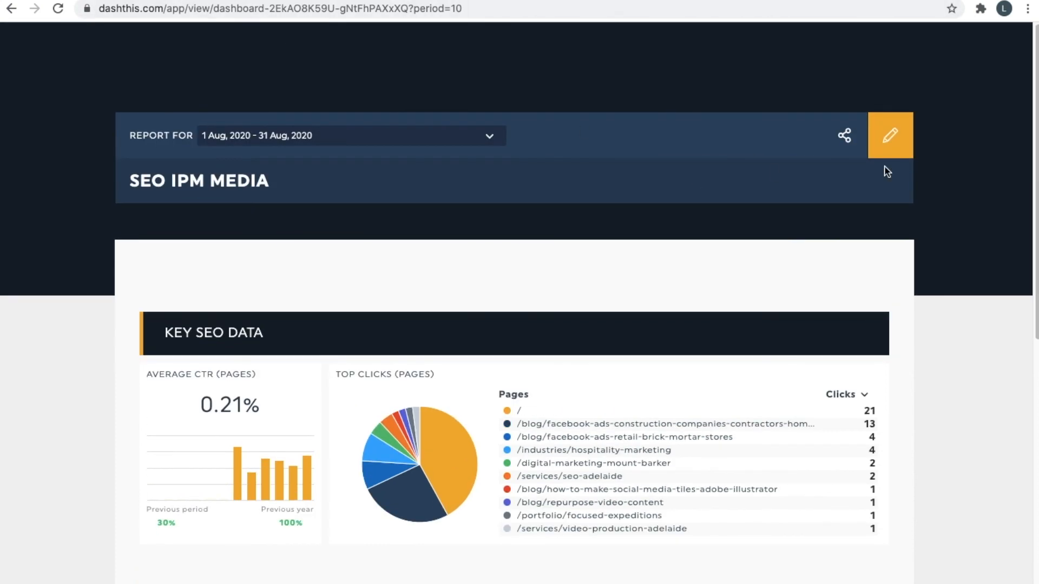
click(905, 156)
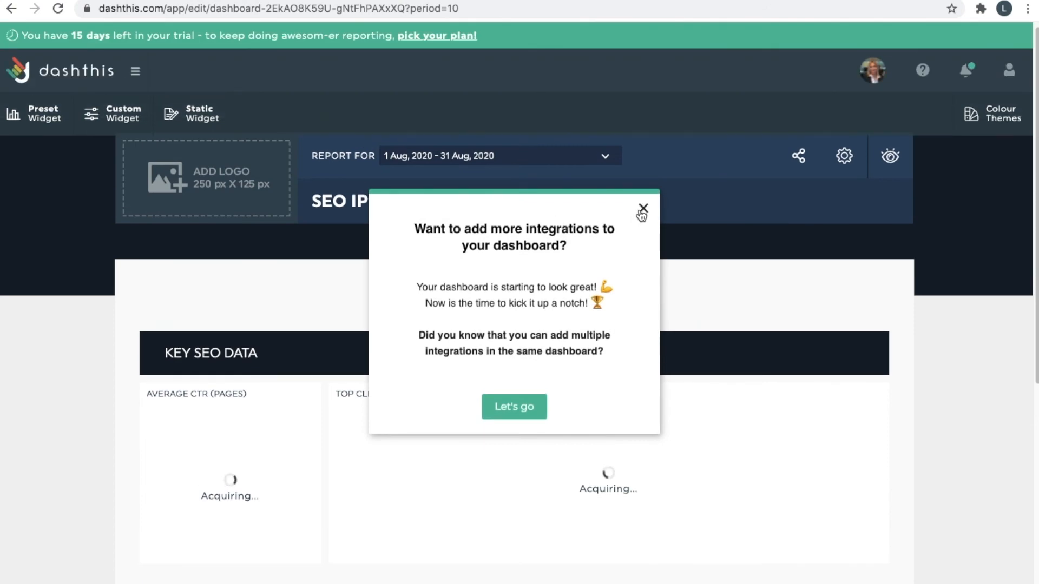
Dismiss the integrations popup, return to view mode, and load dashthis.com in a new tab.
click(642, 210)
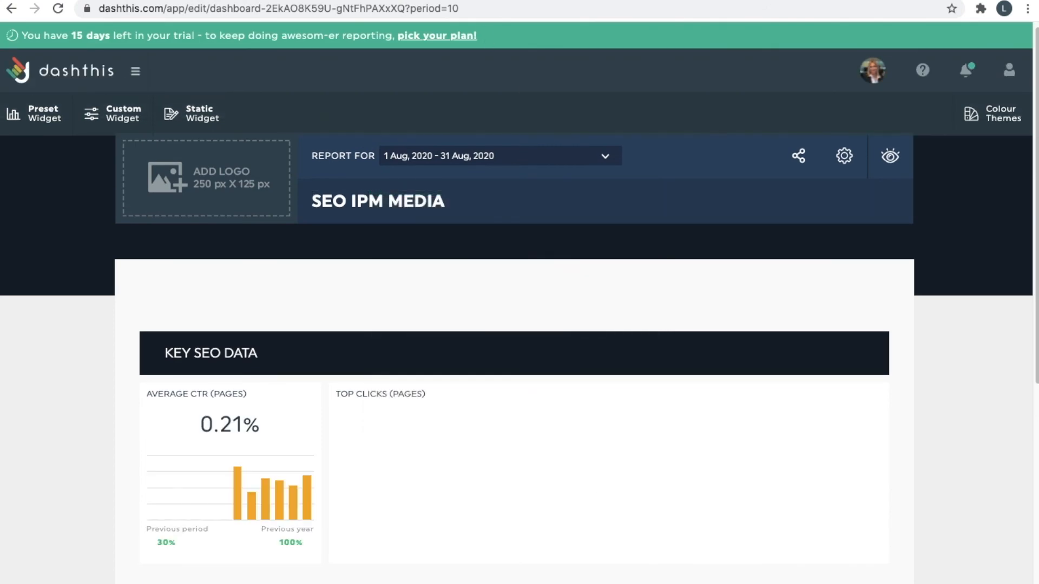
click(438, 1)
key(ctrl+t)
text(dashthis.com)
key(Return)
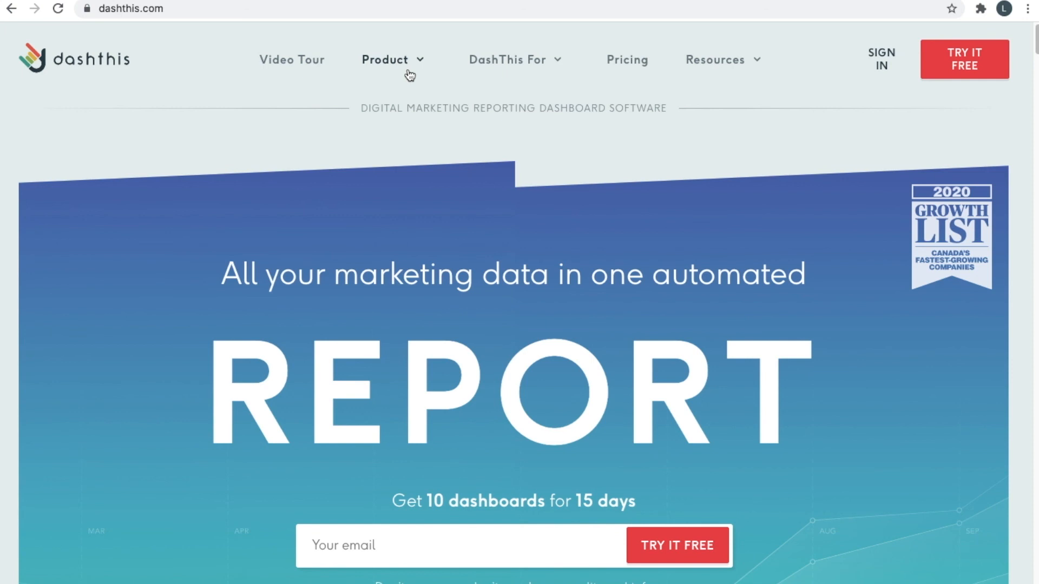
Scroll the dashthis.com homepage, then go to the Pricing page.
scroll(436, 181, down, 7)
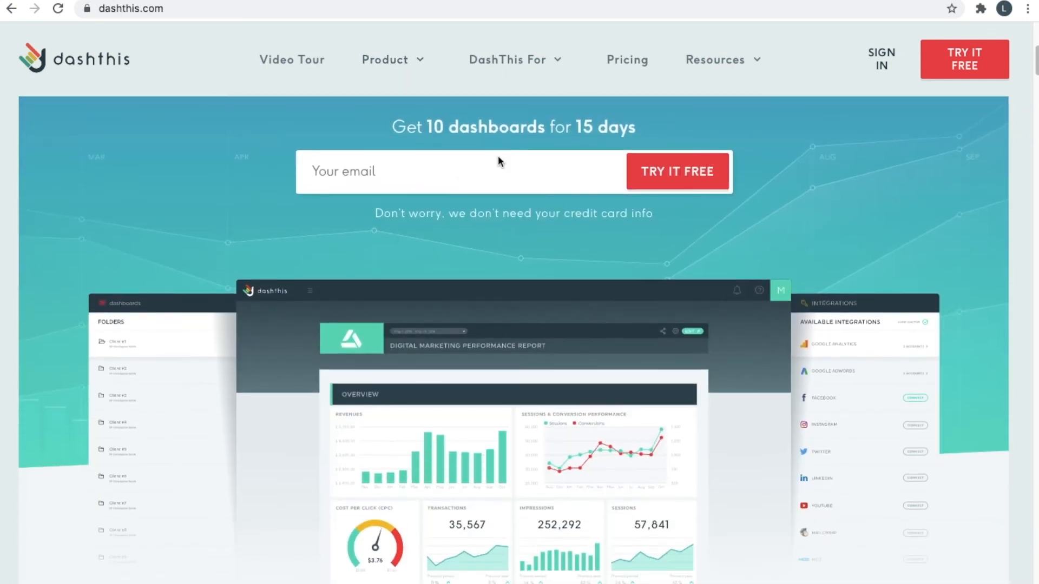
scroll(498, 155, up, 5)
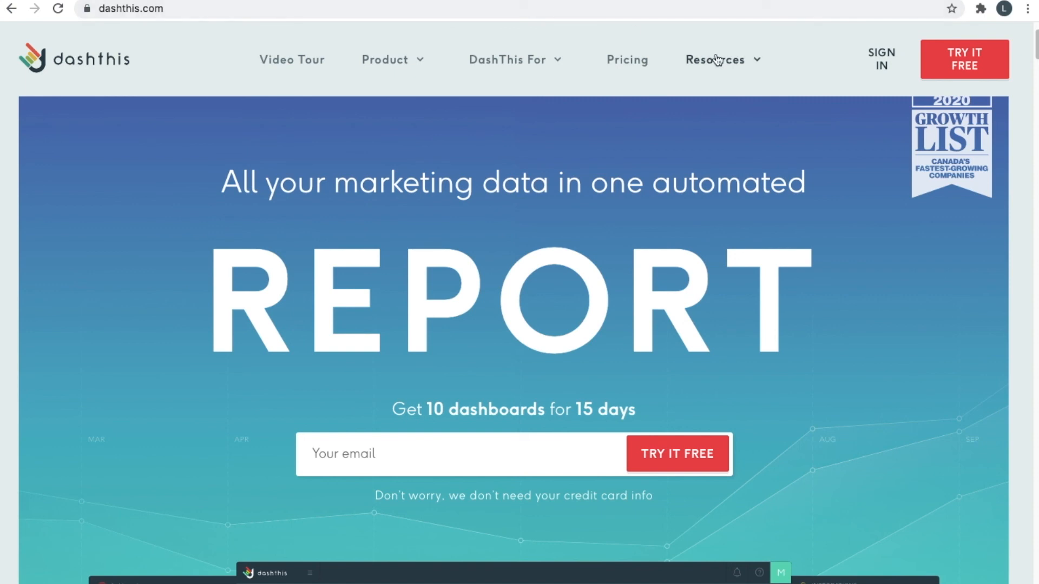
click(611, 61)
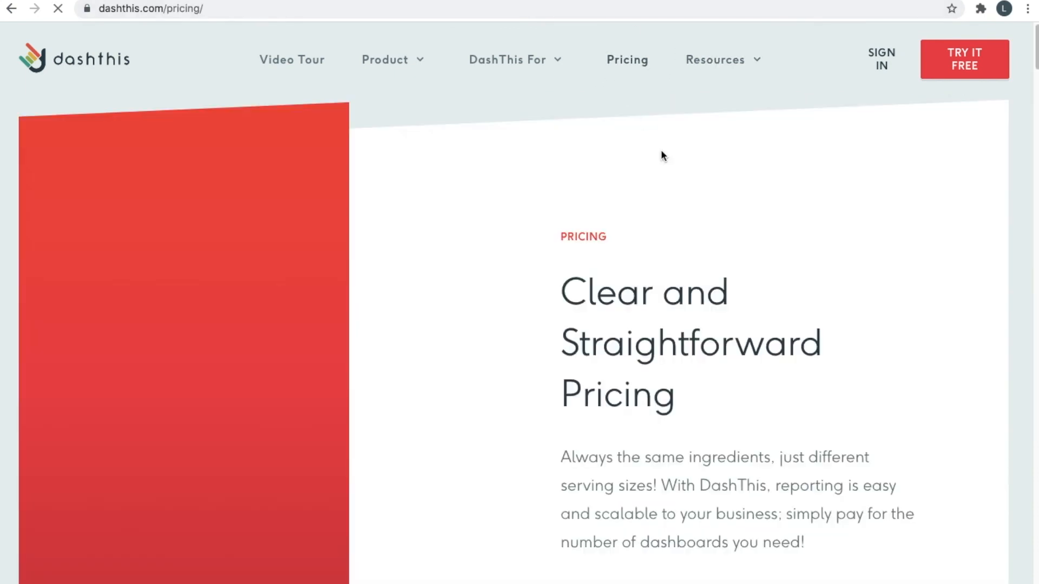
Highlight the Individual plan's 3 dashboards ($33/mo) on the pricing page, then clear the selection.
scroll(661, 151, down, 10)
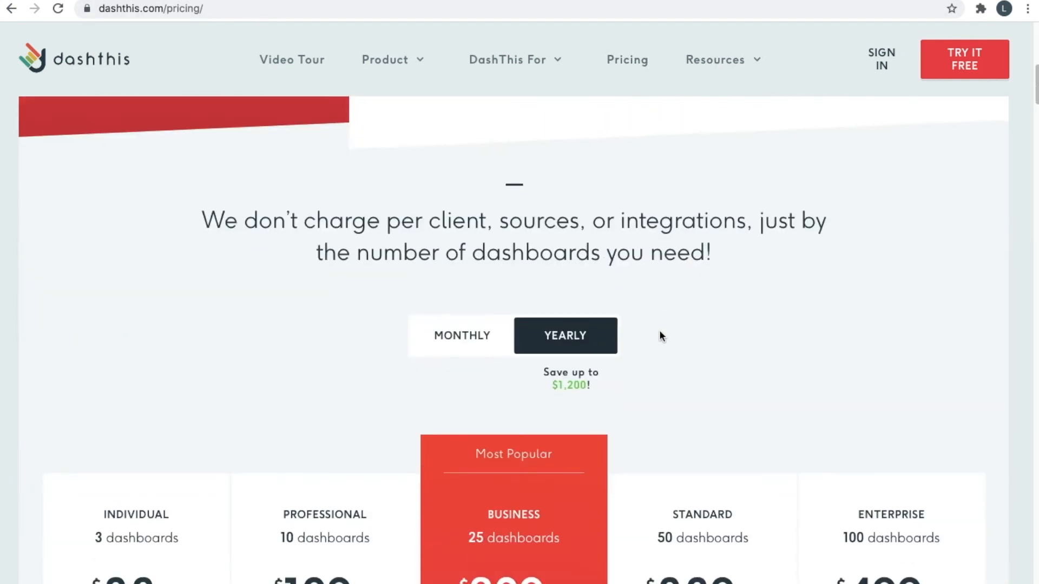
scroll(660, 336, down, 3)
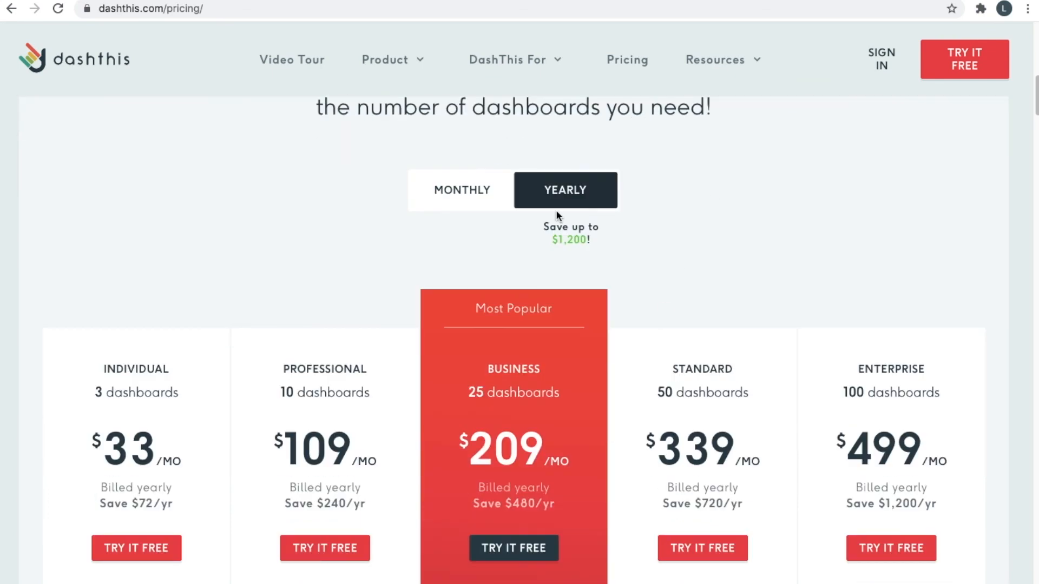
scroll(292, 282, down, 2)
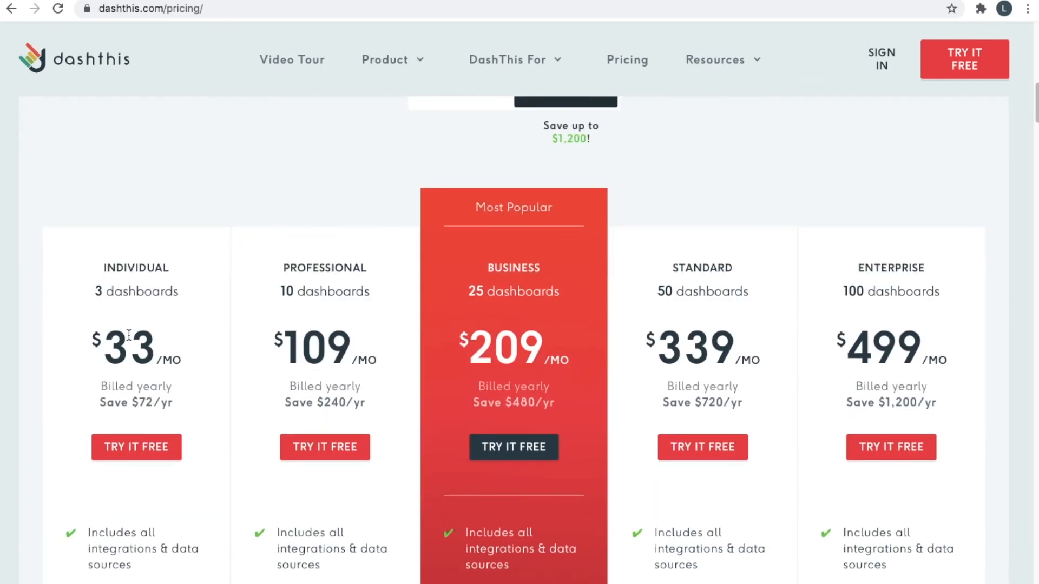
drag(95, 293, 154, 290)
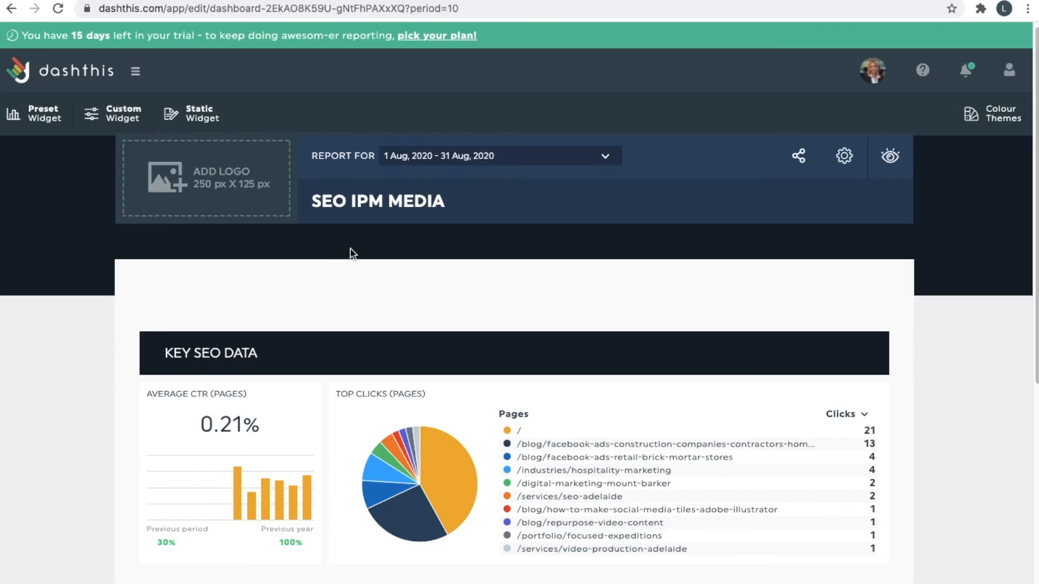
scroll(349, 248, down, 6)
scroll(350, 249, down, 1)
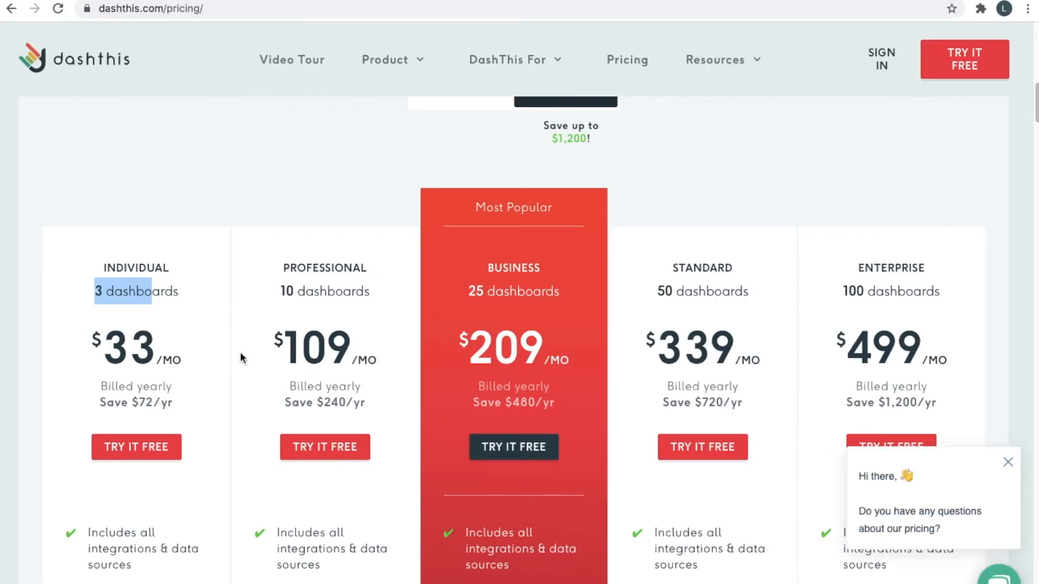
click(151, 352)
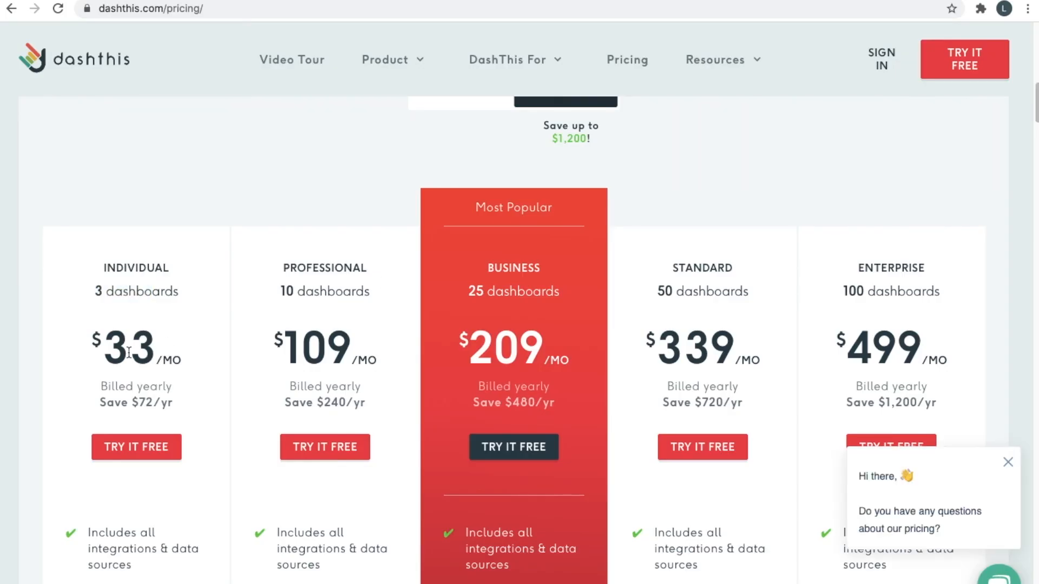
Highlight '100 dashboards' under the $499/mo Enterprise plan, then deselect it.
scroll(199, 295, down, 1)
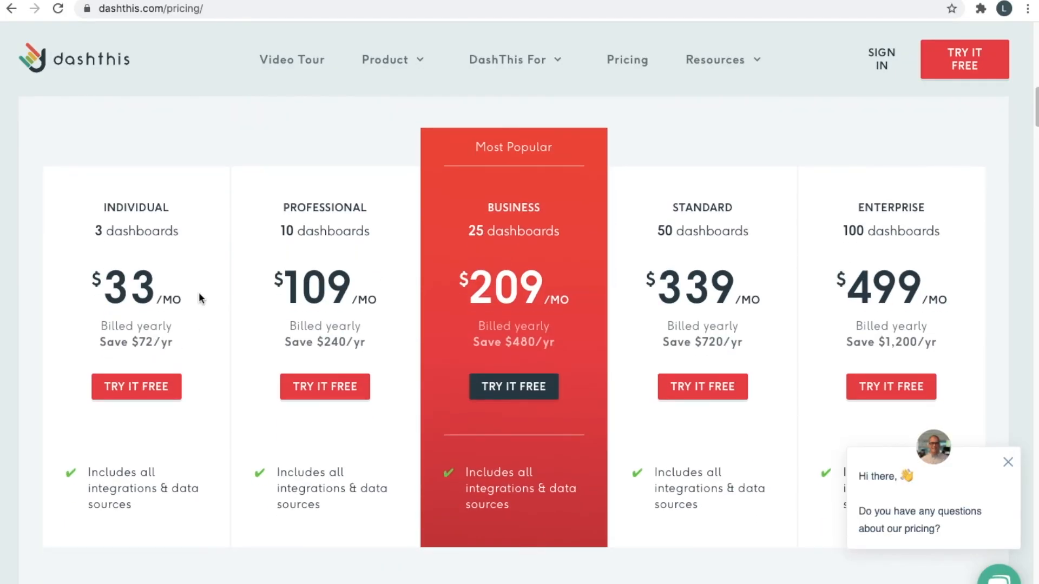
scroll(199, 297, up, 5)
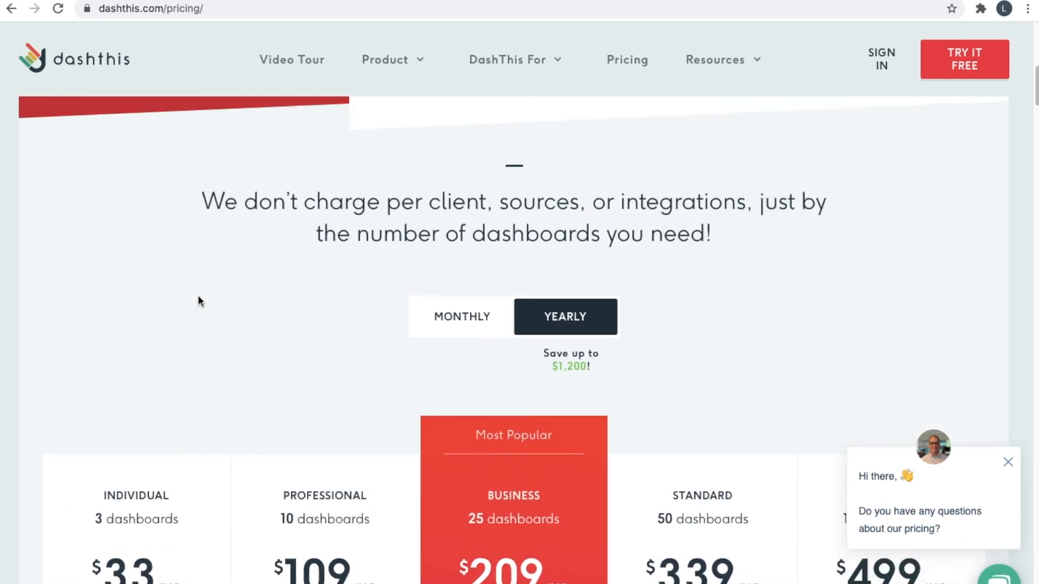
scroll(199, 297, down, 3)
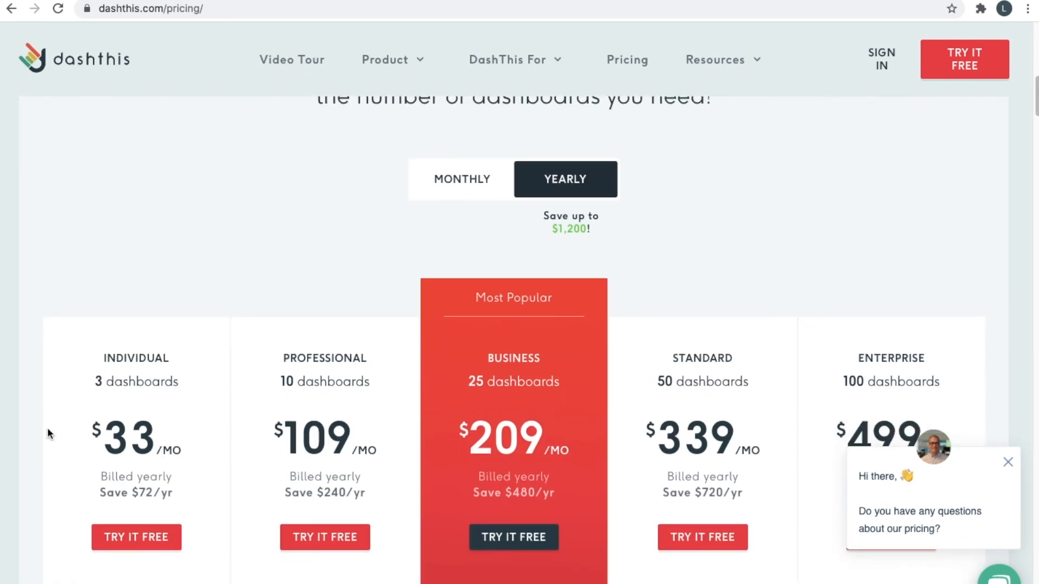
scroll(258, 419, down, 2)
scroll(258, 419, down, 2)
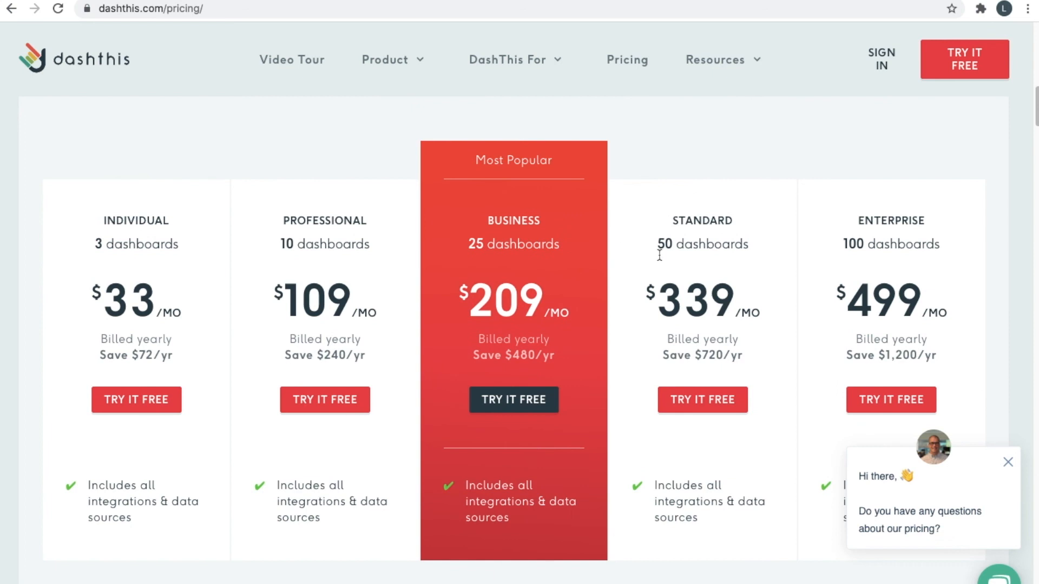
scroll(815, 319, down, 1)
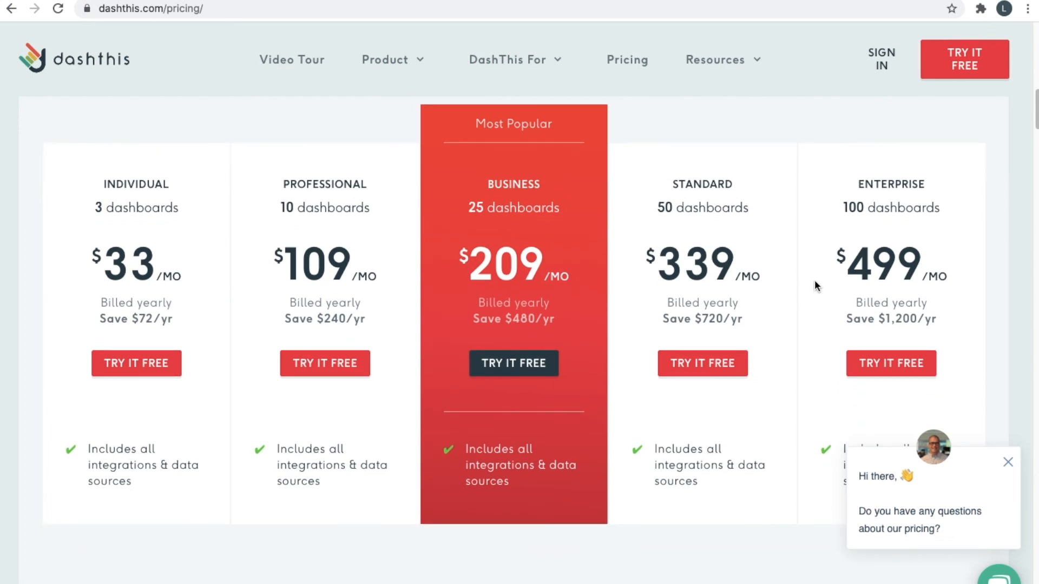
scroll(814, 280, down, 1)
double_click(870, 171)
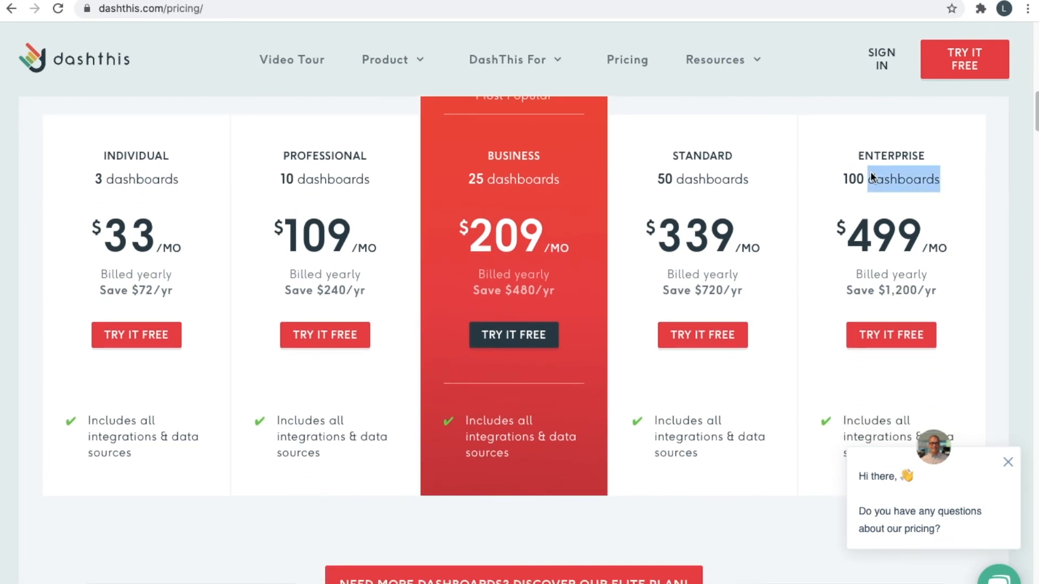
drag(870, 171, 837, 199)
click(913, 236)
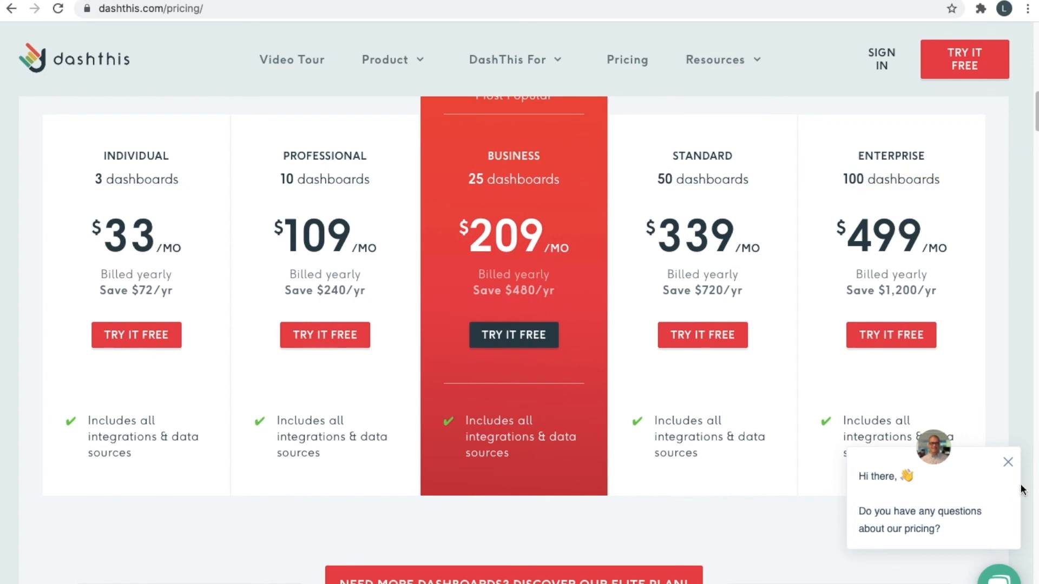
Close the chat popup and briefly highlight the Enterprise plan's 100 dashboards line.
click(1008, 462)
scroll(931, 425, up, 1)
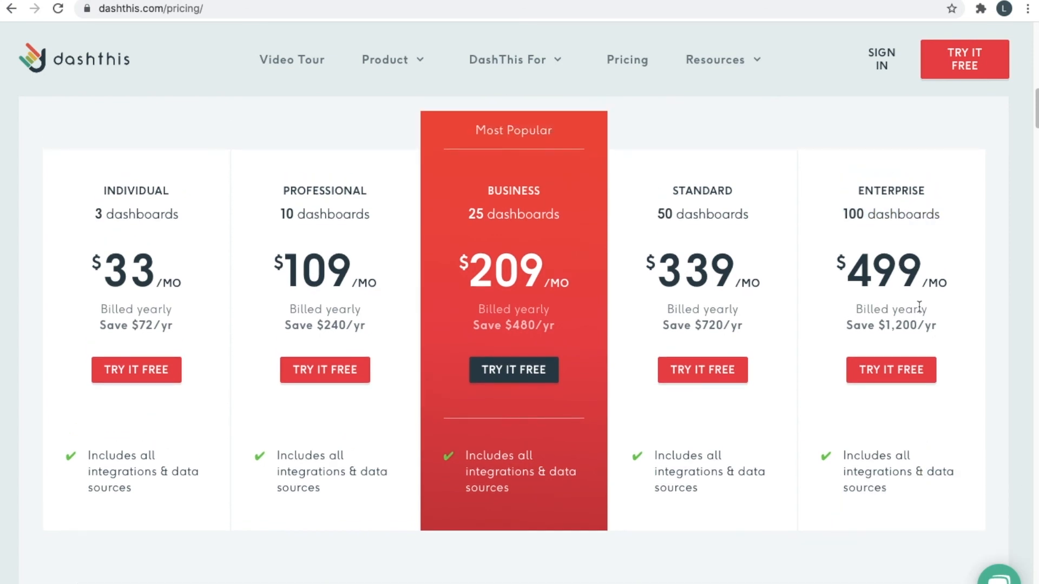
scroll(919, 305, down, 1)
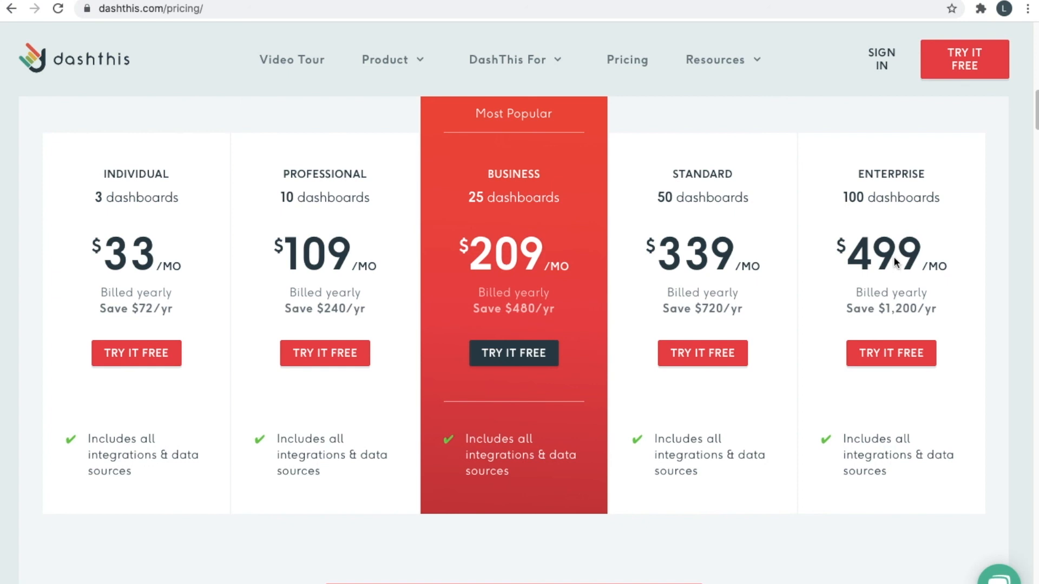
drag(843, 196, 867, 225)
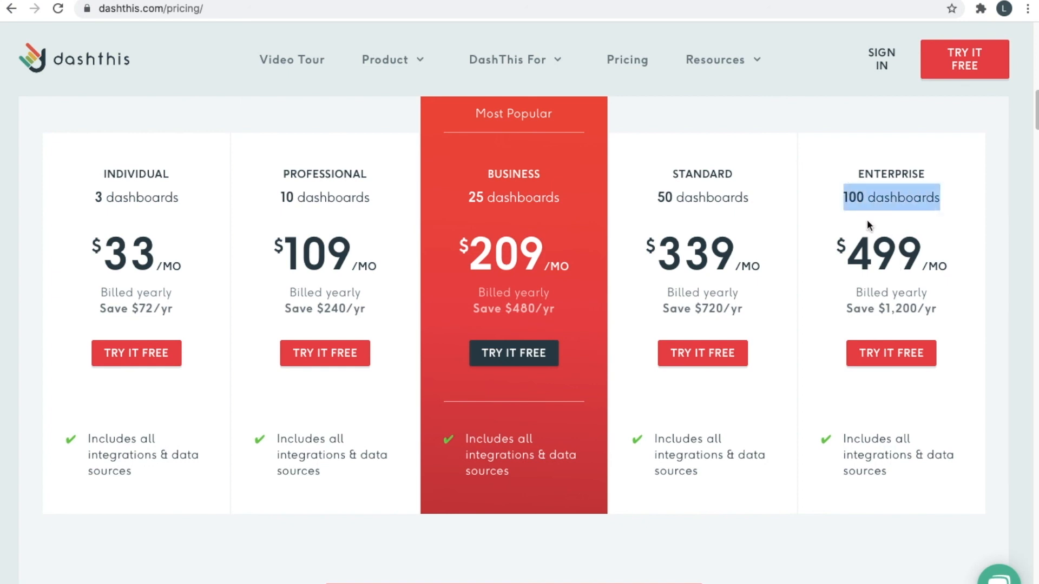
click(870, 234)
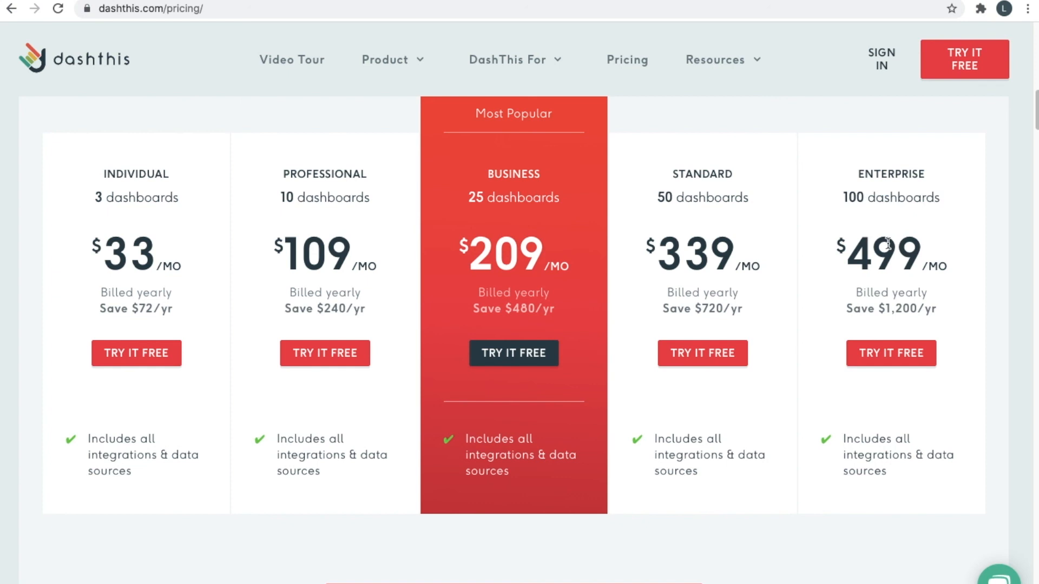
Scroll through the five plan cards, the Elite plan offer and the dashboard FAQ.
scroll(887, 289, up, 3)
scroll(846, 326, down, 2)
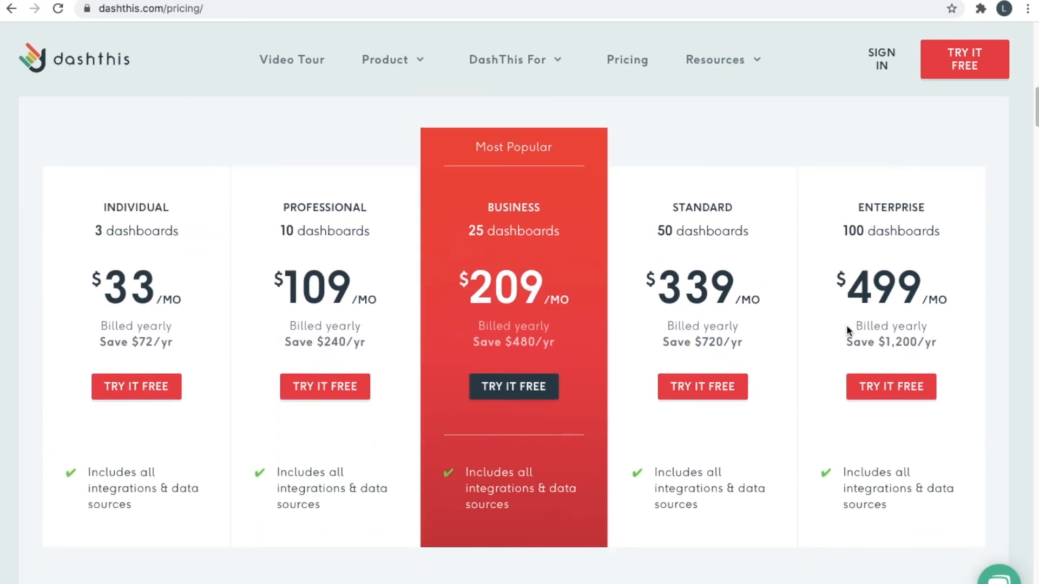
scroll(846, 326, up, 14)
scroll(846, 325, down, 14)
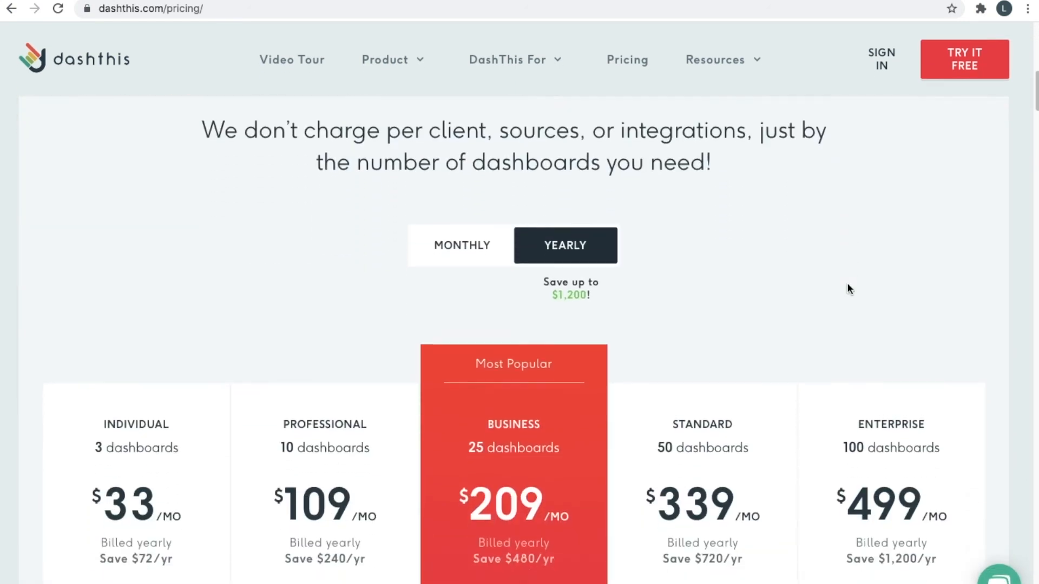
scroll(579, 428, down, 1)
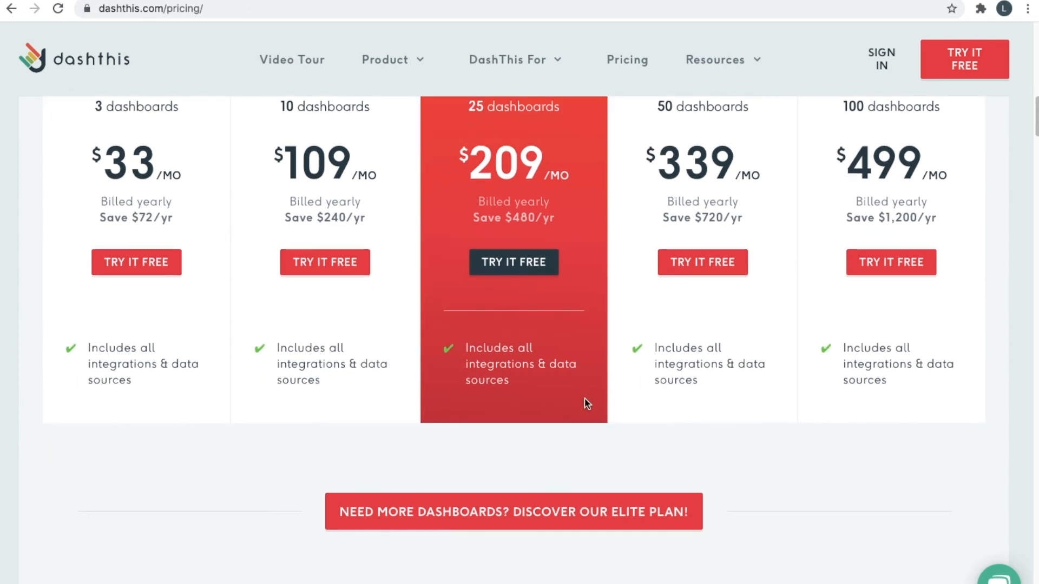
scroll(584, 411, up, 3)
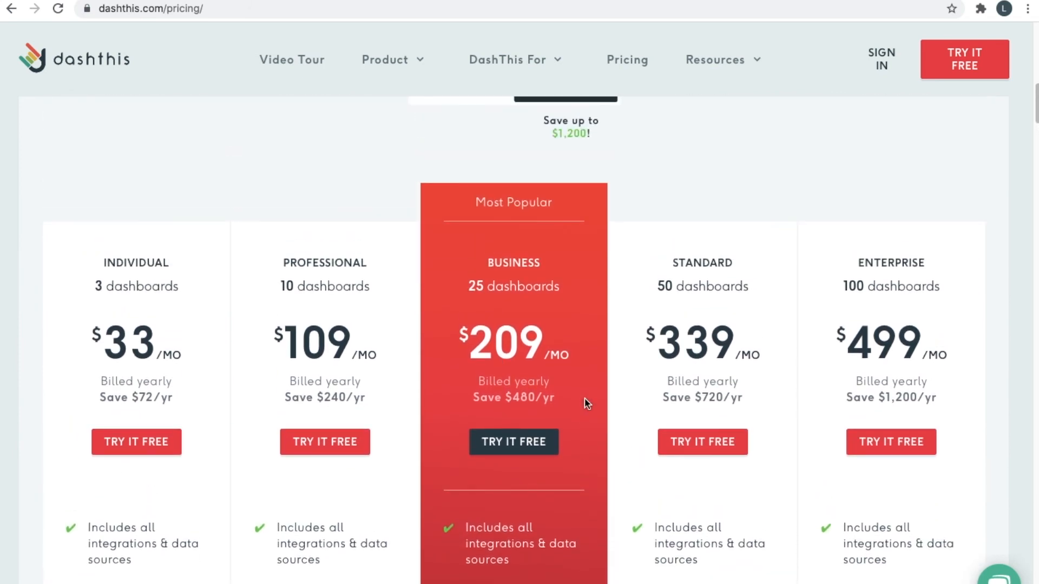
scroll(591, 287, up, 1)
scroll(591, 287, down, 3)
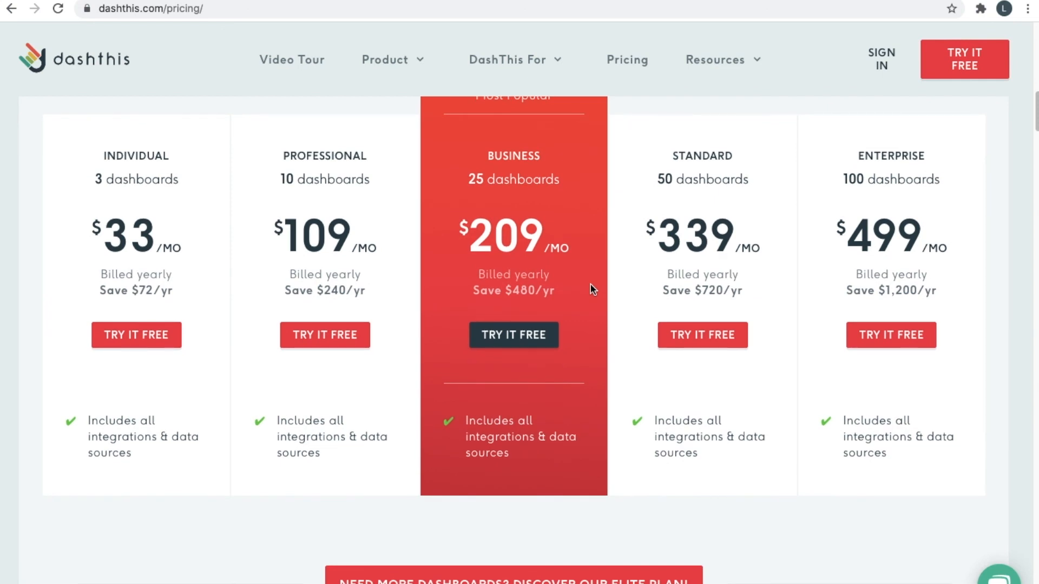
scroll(577, 245, up, 6)
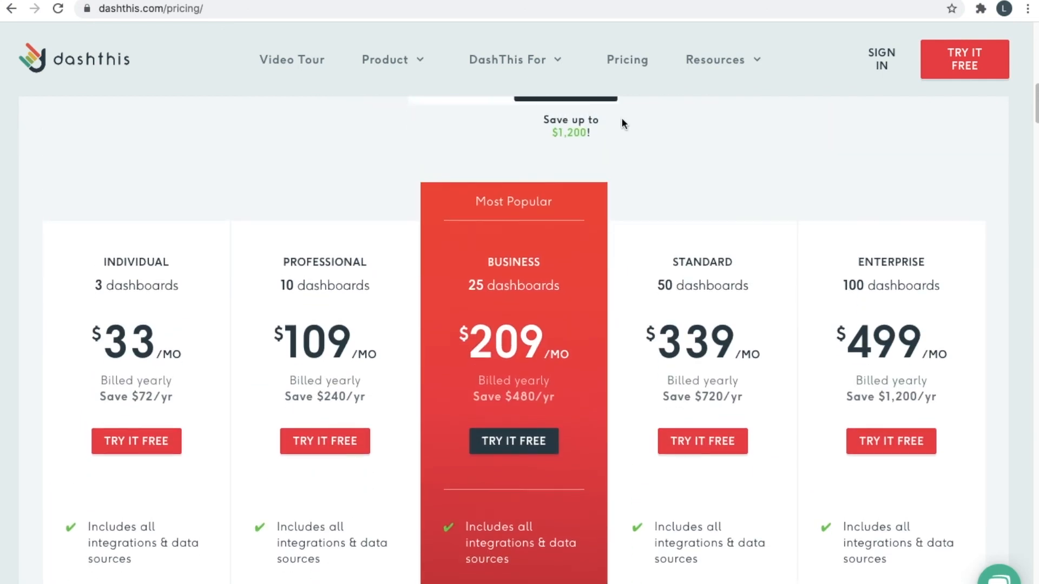
scroll(656, 216, down, 10)
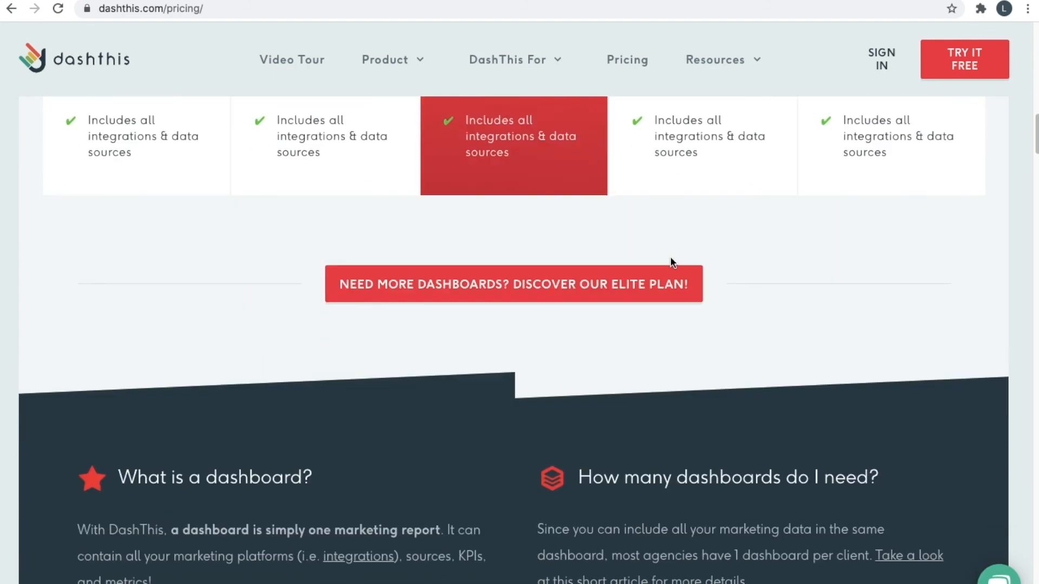
scroll(637, 297, down, 2)
scroll(637, 294, up, 15)
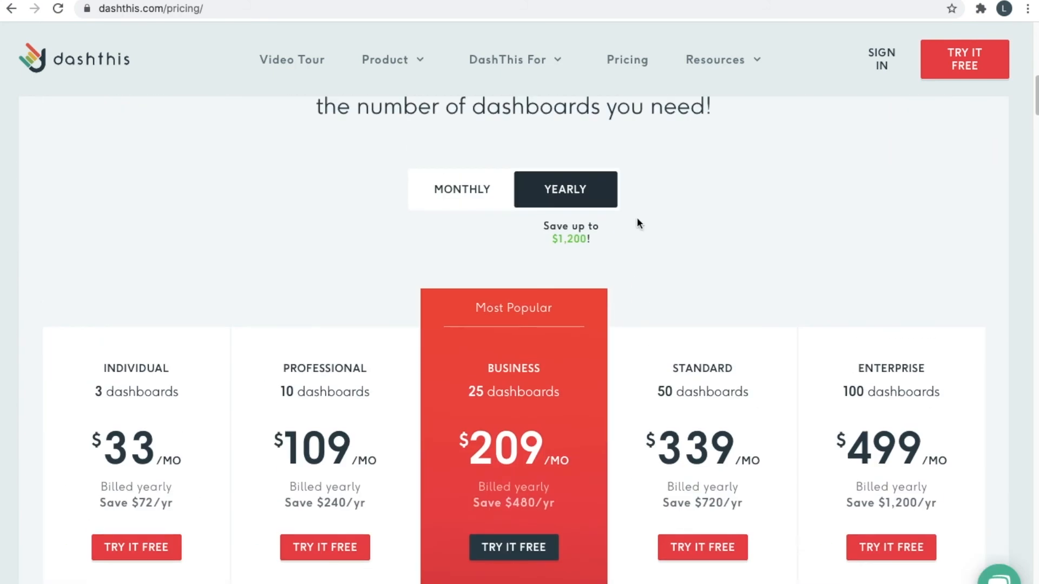
scroll(638, 219, down, 1)
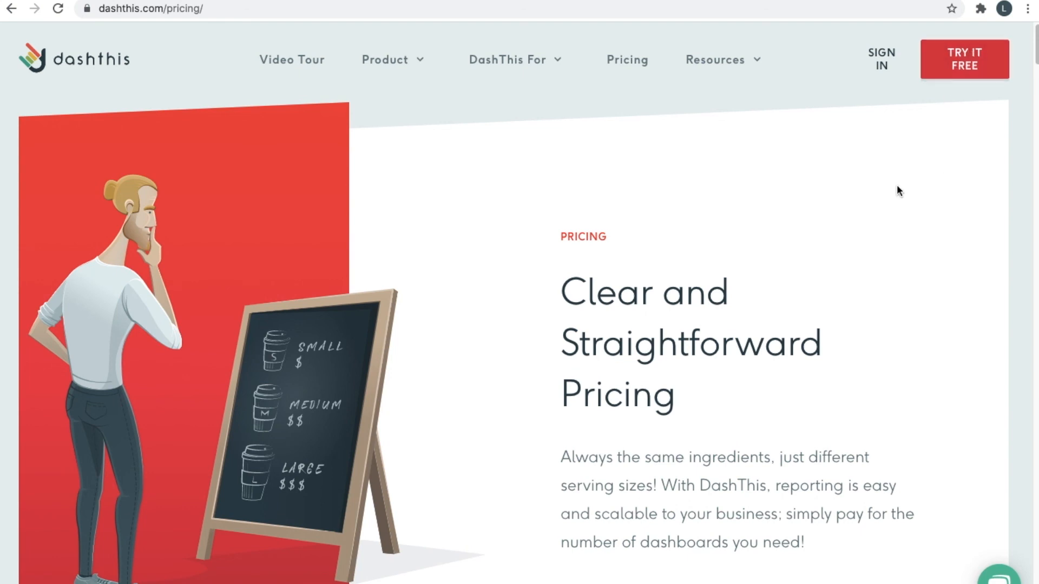
scroll(879, 195, down, 10)
scroll(880, 202, down, 12)
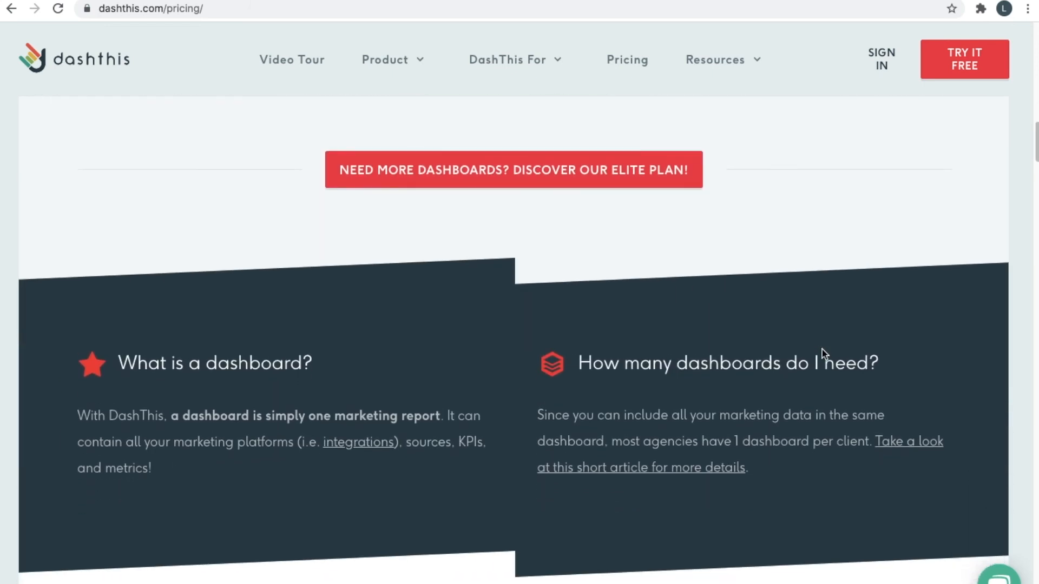
scroll(822, 352, down, 1)
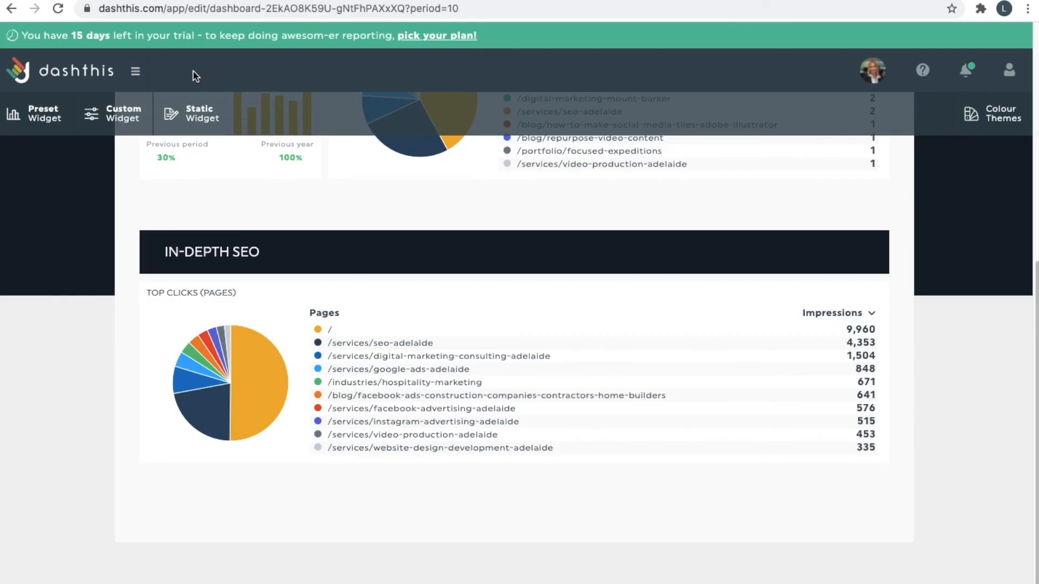
Scroll through the pricing page's included Features section and back up to the top.
scroll(67, 25, up, 6)
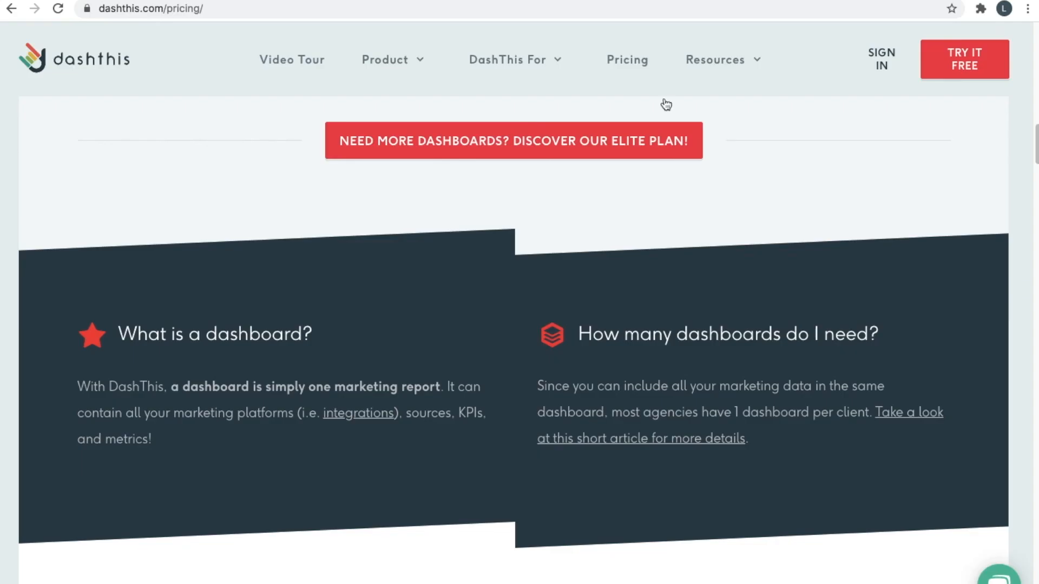
scroll(903, 204, down, 10)
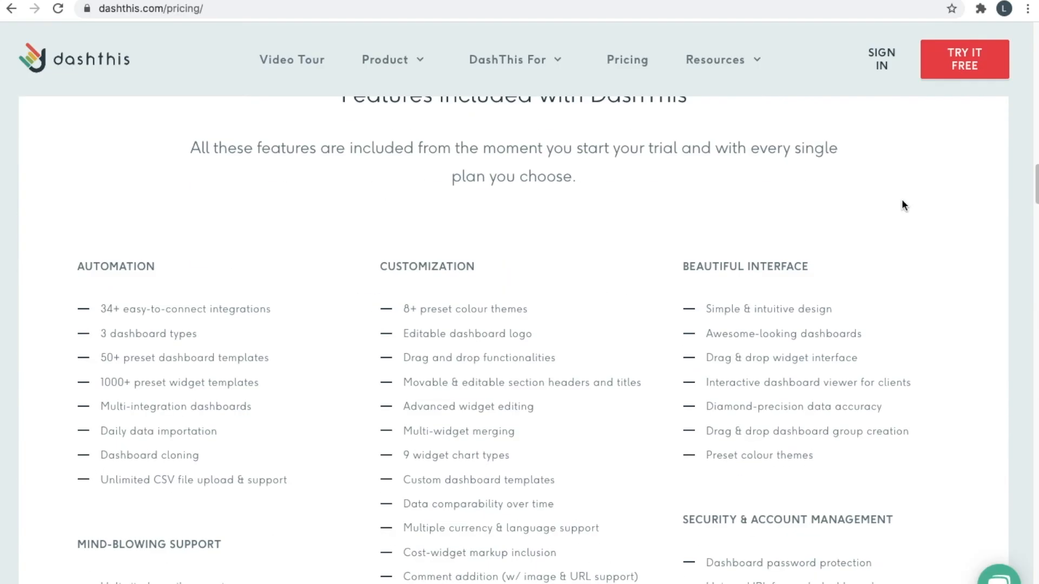
scroll(902, 204, up, 20)
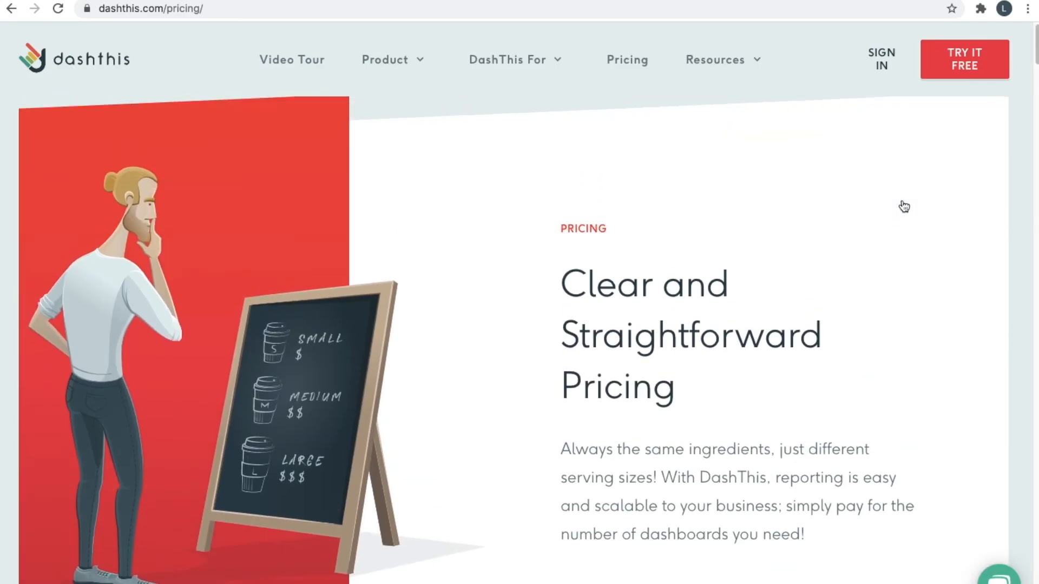
scroll(902, 201, down, 1)
scroll(906, 240, up, 1)
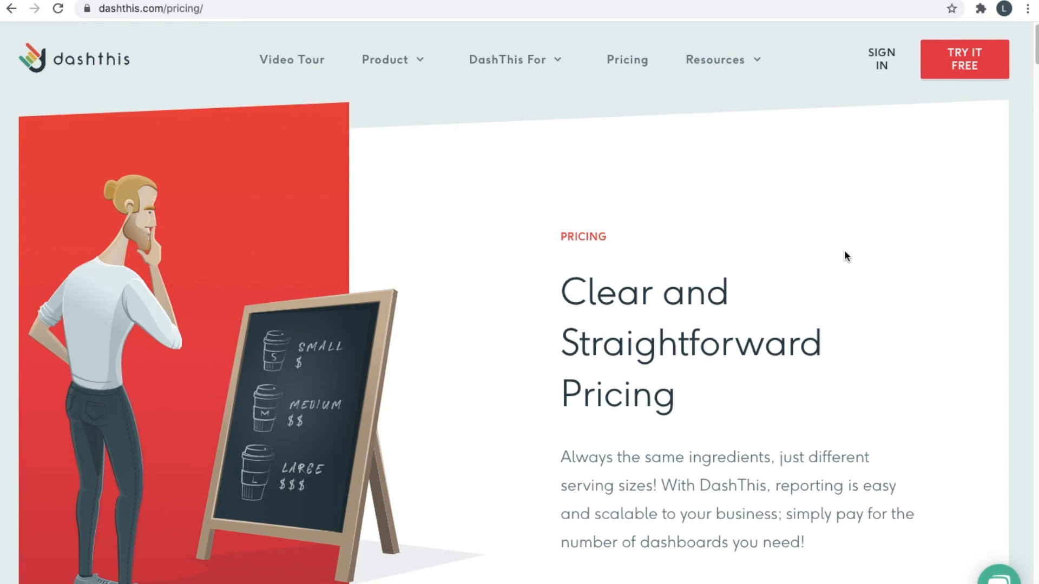
scroll(826, 287, down, 4)
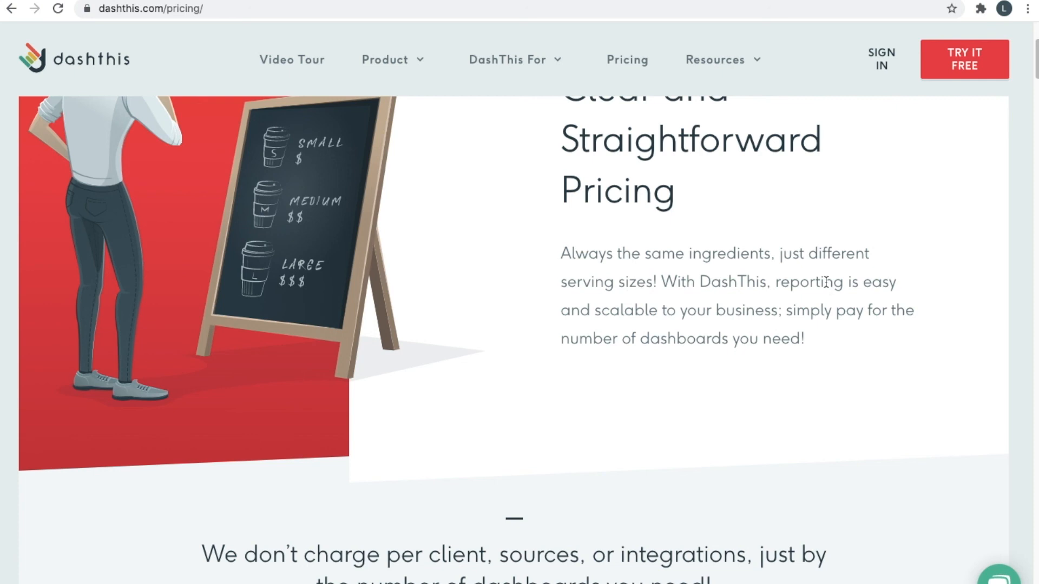
scroll(688, 170, up, 4)
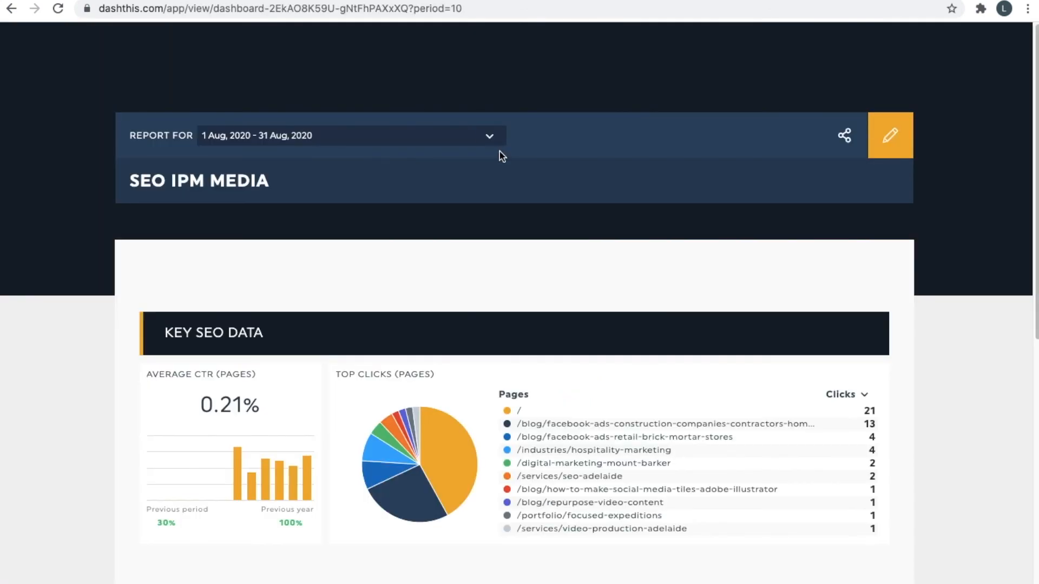
scroll(495, 308, down, 4)
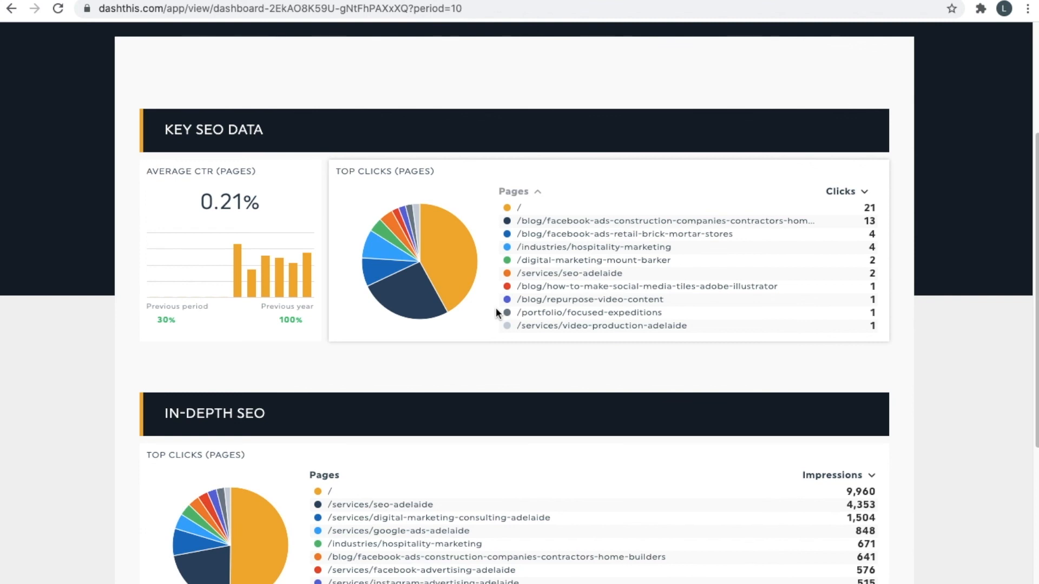
scroll(559, 229, up, 2)
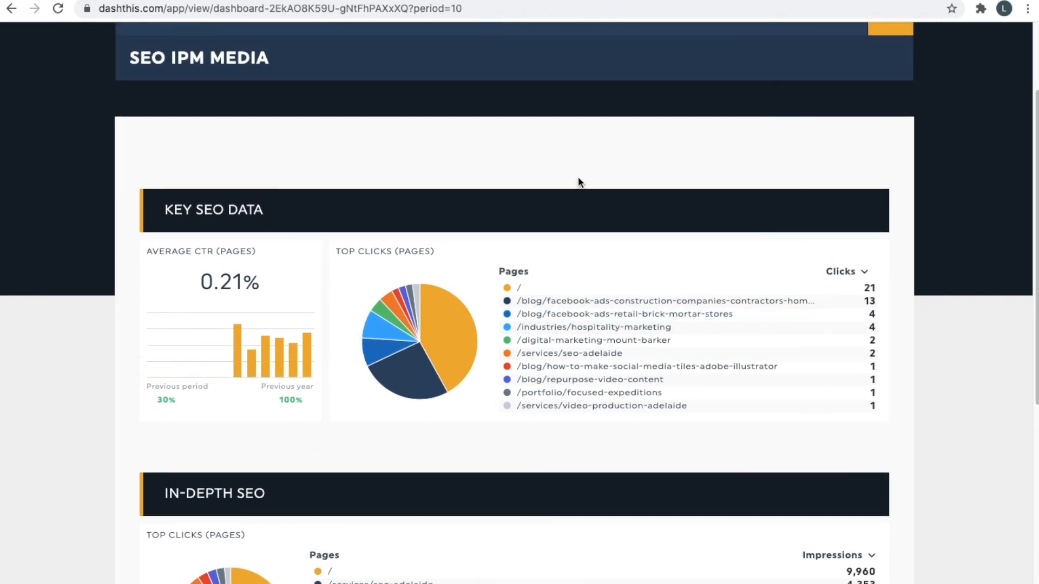
scroll(578, 178, up, 3)
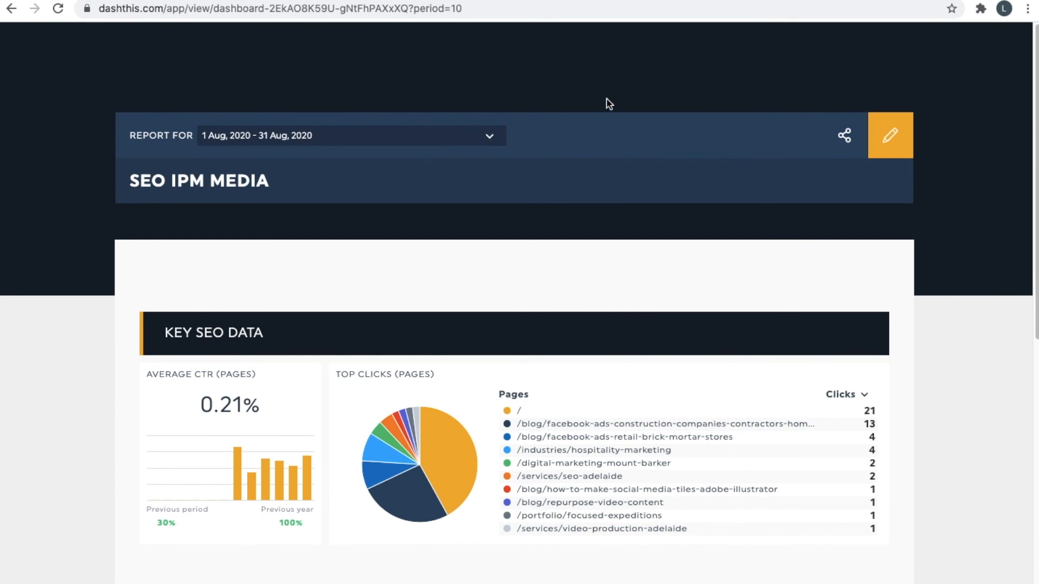